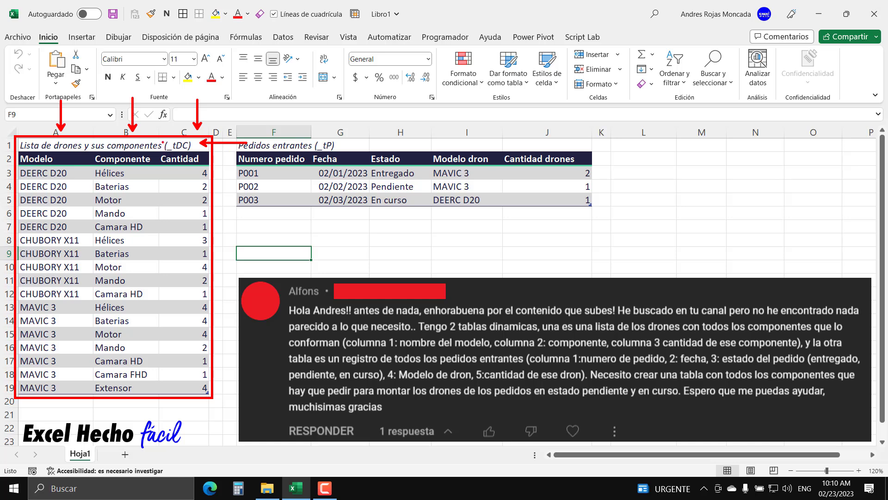
# Step: Examine the components and quantities listed for the DEERC D20 in the drone component table _tDC
pyautogui.moveTo(162, 139); pyautogui.dragTo(193, 151)
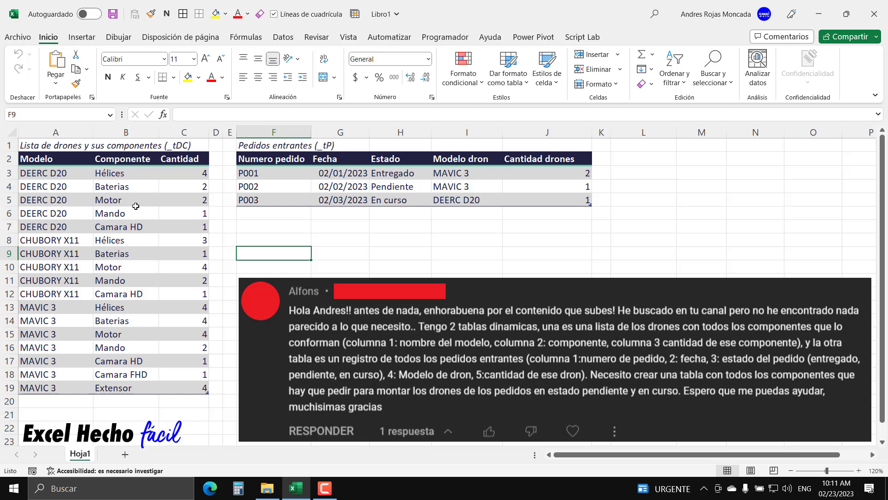
pyautogui.click(131, 173)
pyautogui.click(137, 186)
pyautogui.click(137, 201)
pyautogui.click(136, 213)
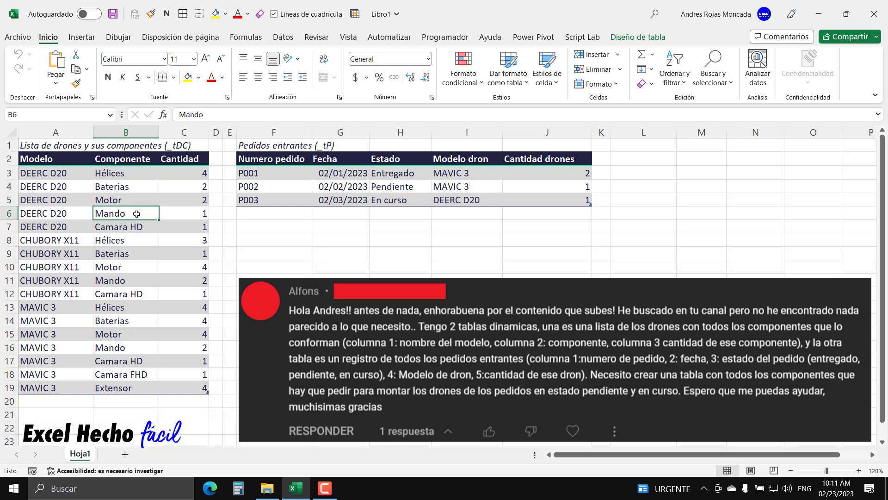
pyautogui.click(149, 226)
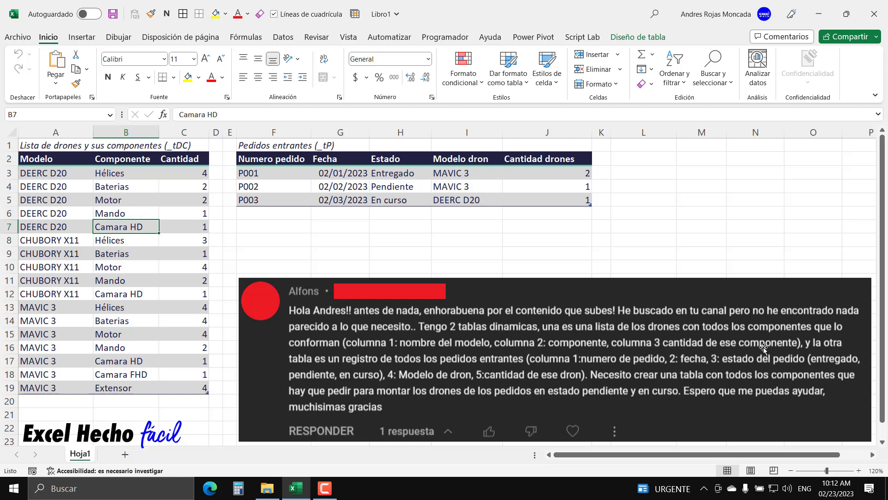
pyautogui.click(201, 174)
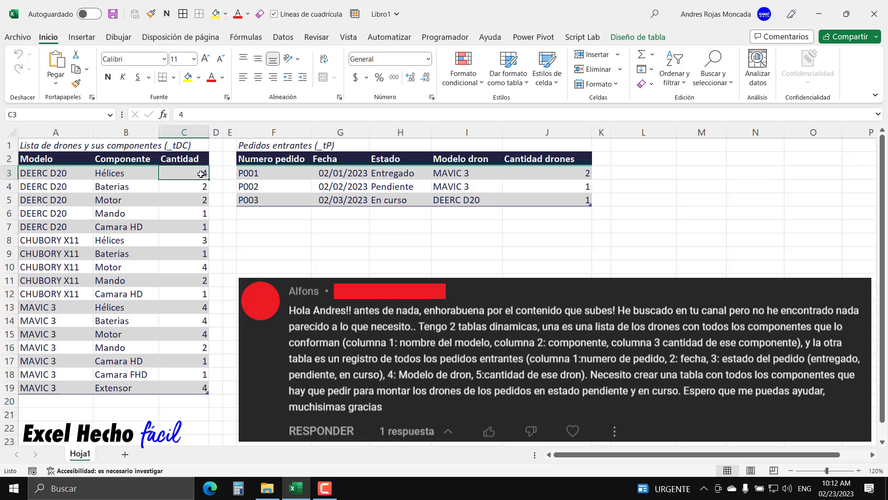
pyautogui.click(202, 186)
pyautogui.click(200, 200)
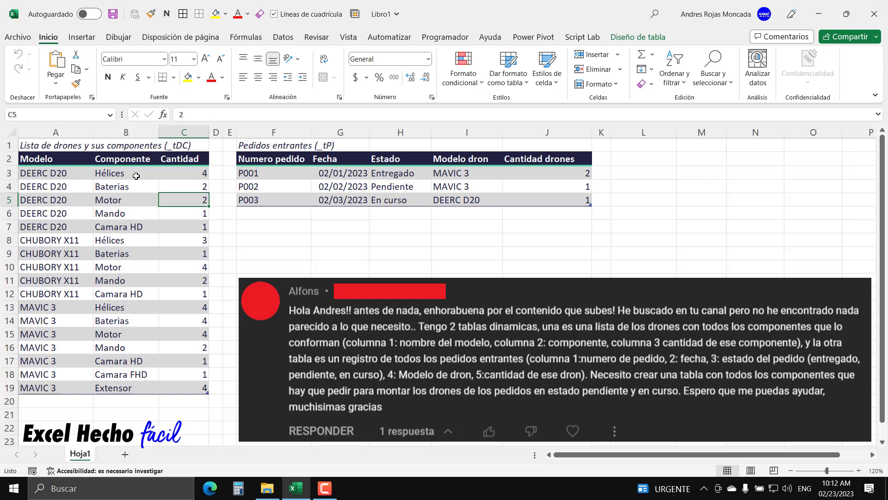
pyautogui.click(136, 176)
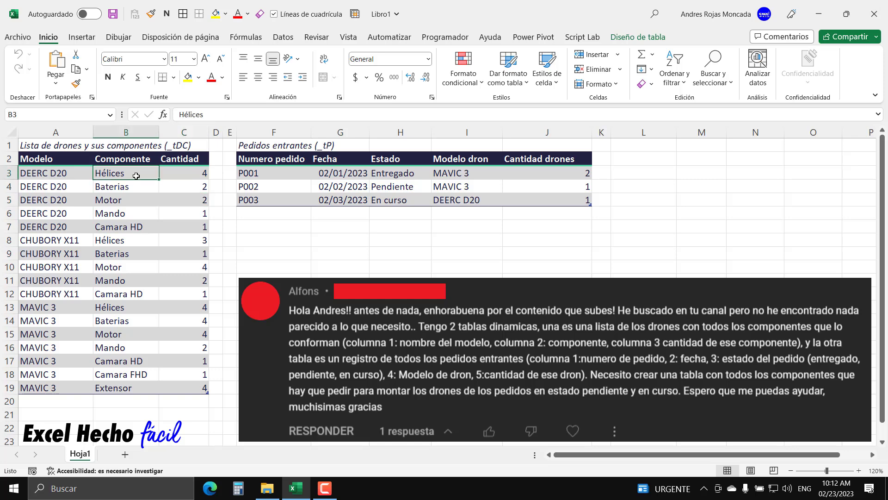
pyautogui.click(174, 175)
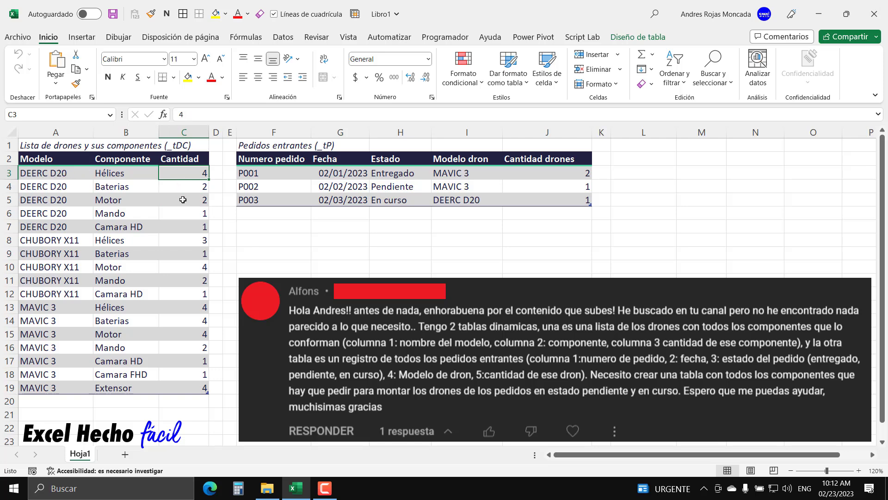
pyautogui.click(184, 215)
pyautogui.click(185, 227)
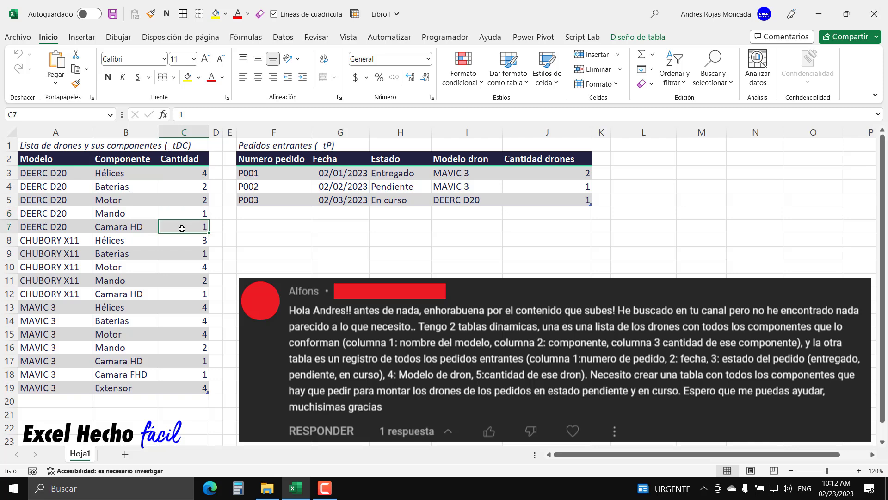
pyautogui.moveTo(64, 229); pyautogui.dragTo(69, 173)
pyautogui.moveTo(178, 172); pyautogui.dragTo(187, 223)
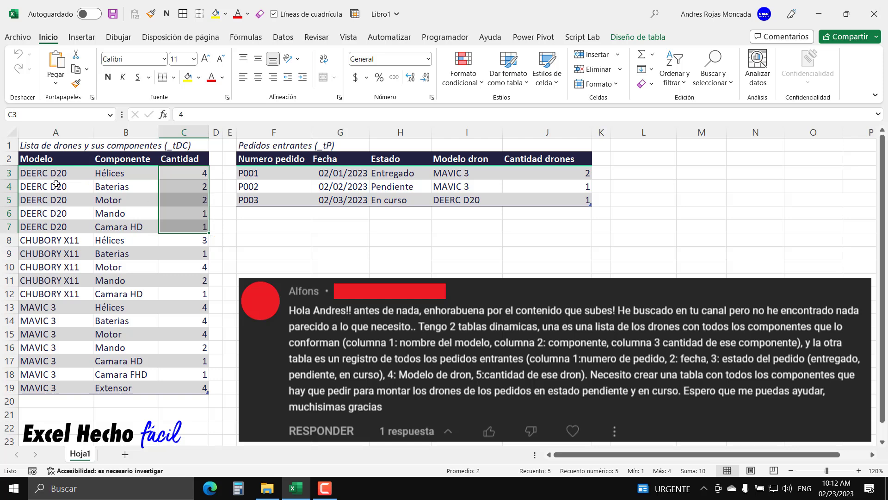
pyautogui.click(125, 187)
pyautogui.click(127, 199)
pyautogui.click(127, 213)
pyautogui.click(132, 235)
pyautogui.click(134, 227)
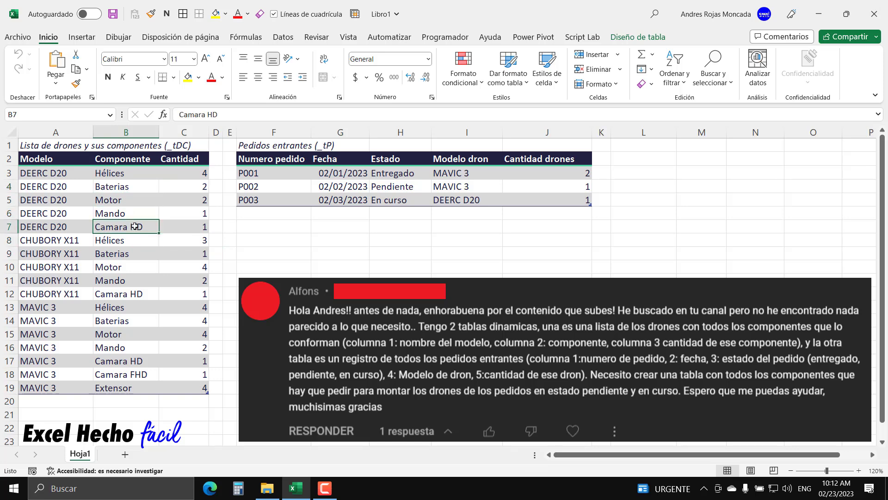
# Step: Examine the MAVIC 3 components and their quantities, and the full Componente column of the drone component table
pyautogui.moveTo(57, 307); pyautogui.dragTo(175, 384)
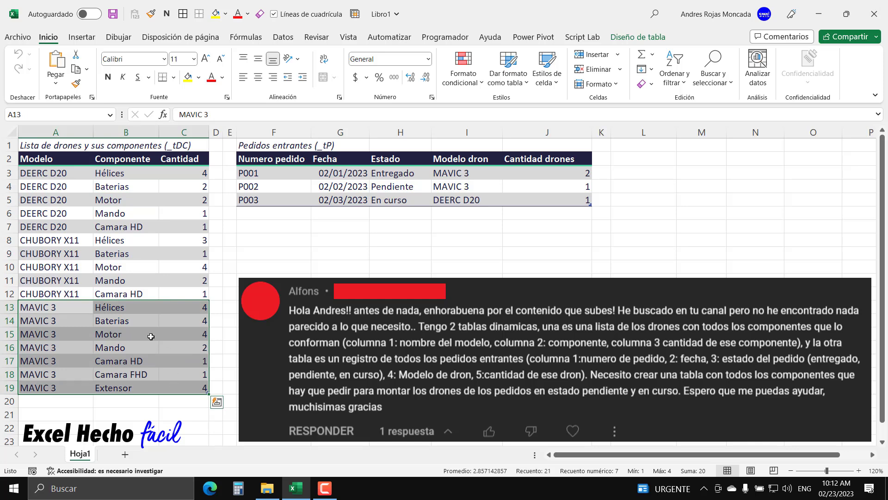
pyautogui.click(178, 308)
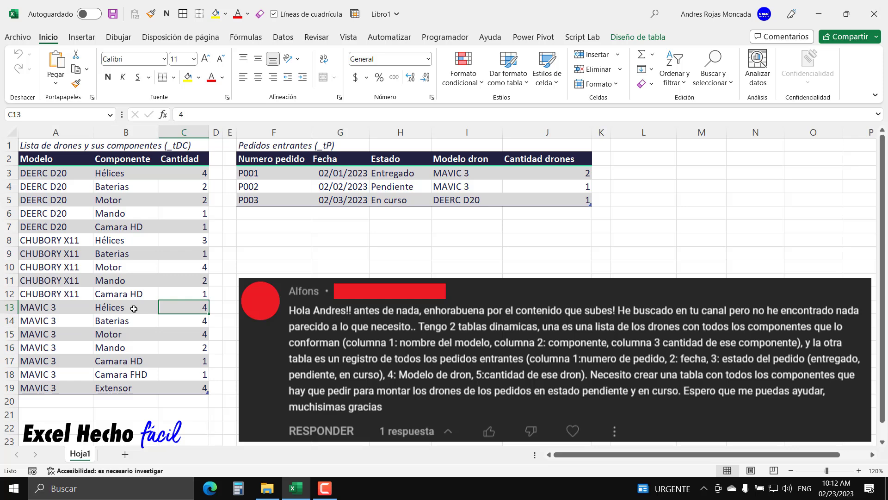
pyautogui.click(178, 321)
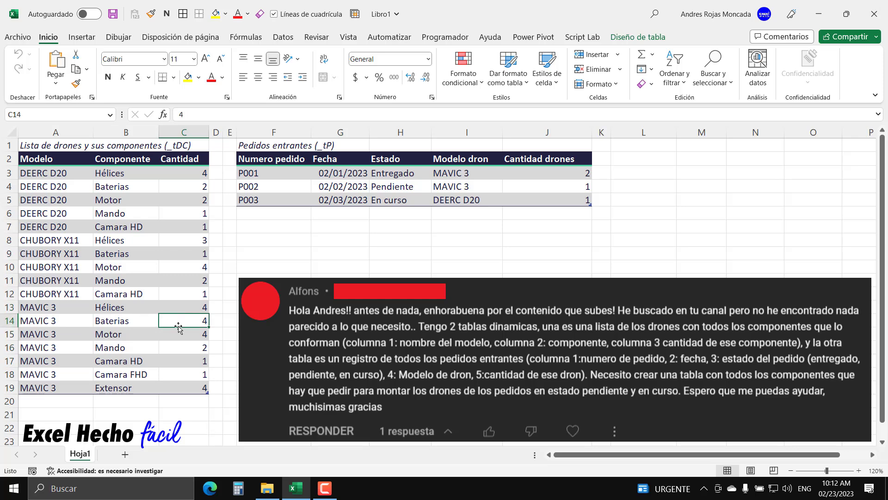
pyautogui.click(178, 333)
pyautogui.click(178, 347)
pyautogui.click(179, 361)
pyautogui.click(181, 375)
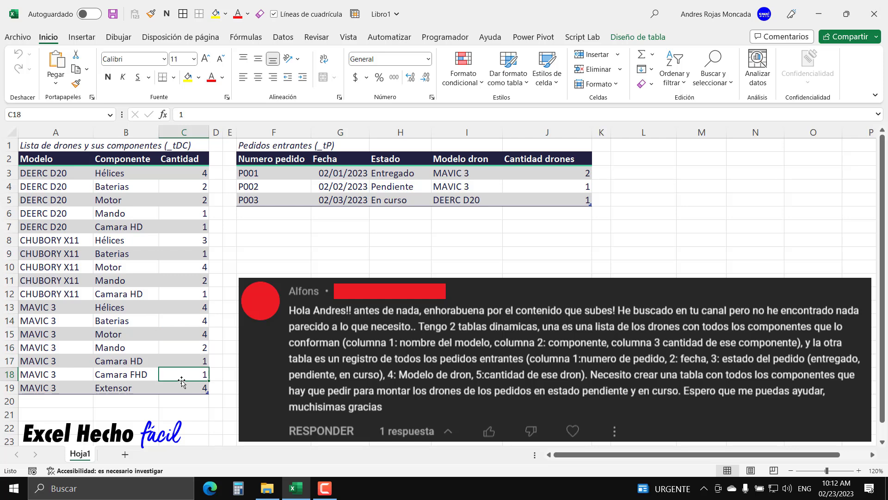
pyautogui.click(182, 388)
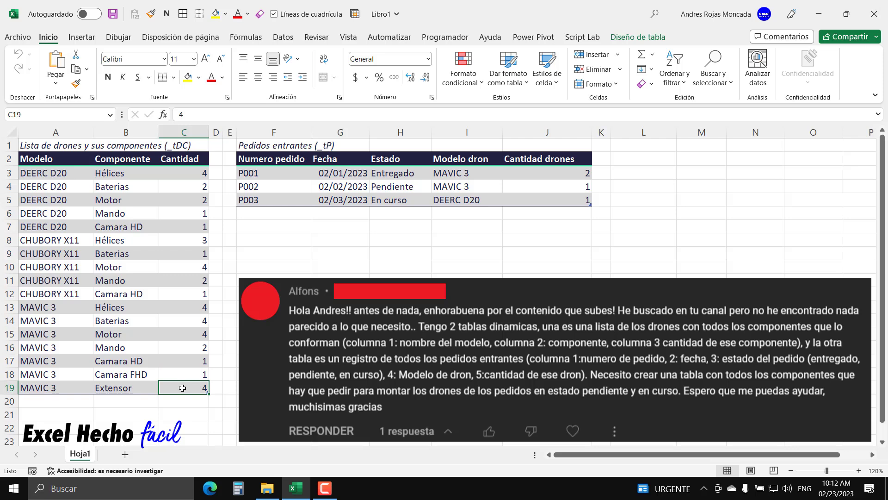
pyautogui.moveTo(69, 309); pyautogui.dragTo(73, 387)
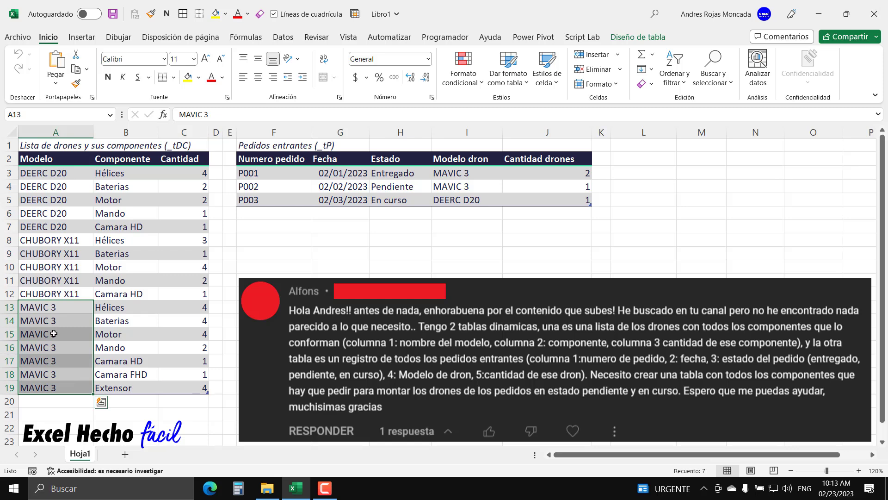
pyautogui.moveTo(122, 175); pyautogui.dragTo(125, 389)
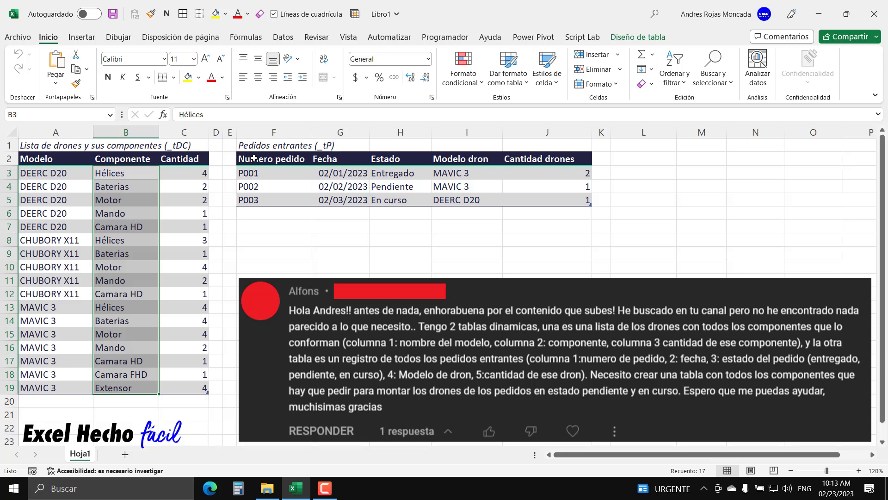
# Step: Check the Pedidos entrantes headers and the selectable Estado and Modelo dron options of order P001
pyautogui.click(275, 160)
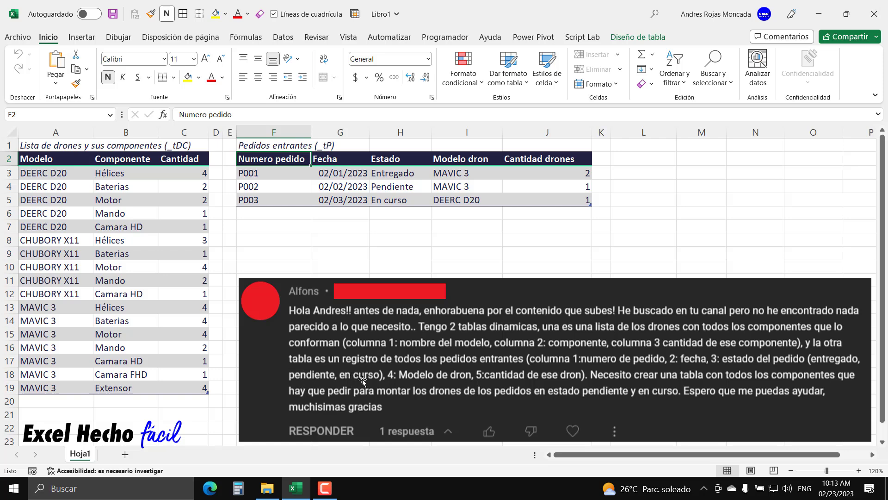
pyautogui.click(391, 176)
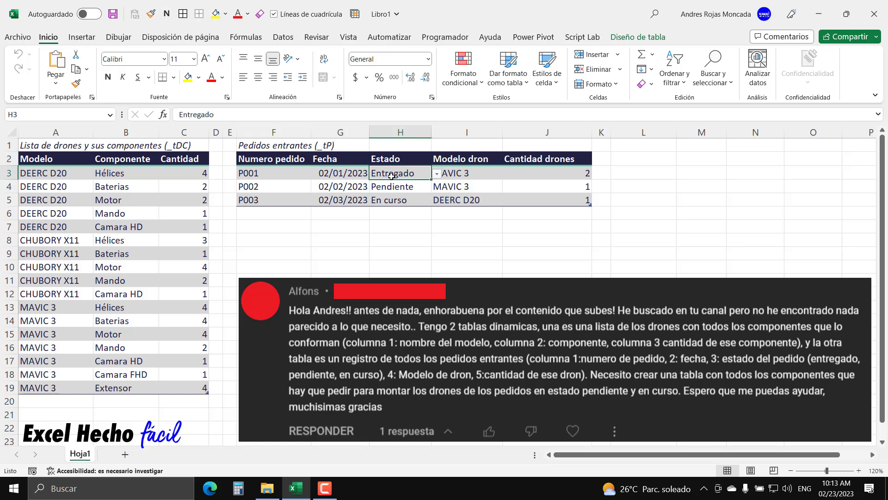
pyautogui.click(437, 175)
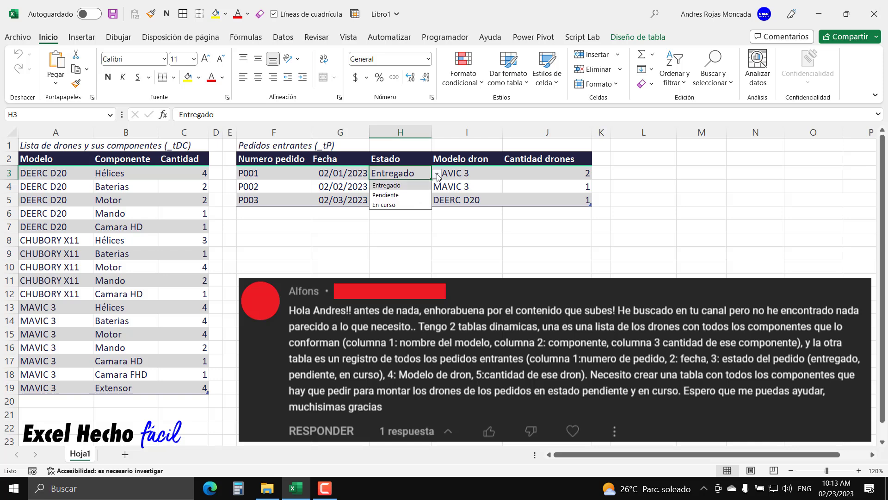
pyautogui.click(416, 187)
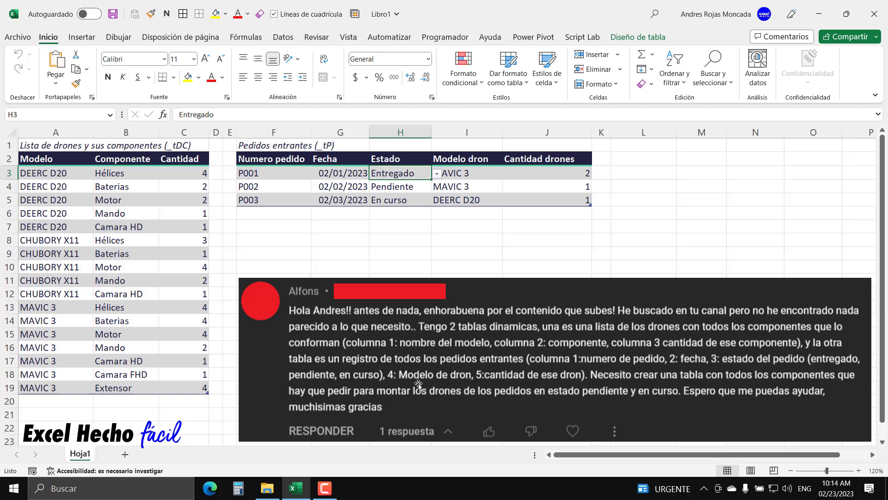
pyautogui.click(469, 173)
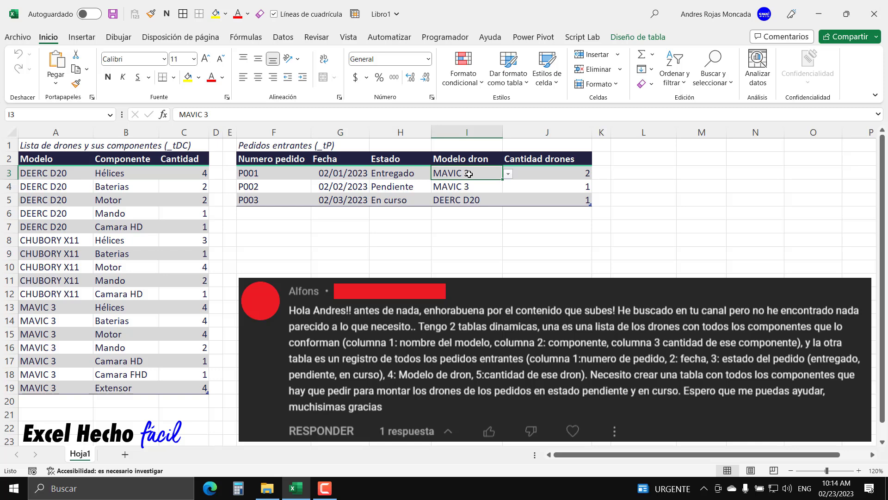
pyautogui.click(508, 173)
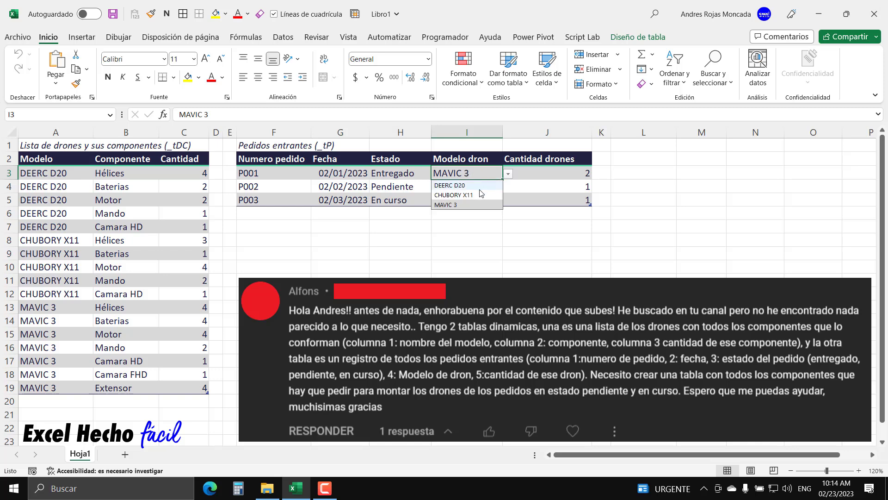
pyautogui.press('Escape')
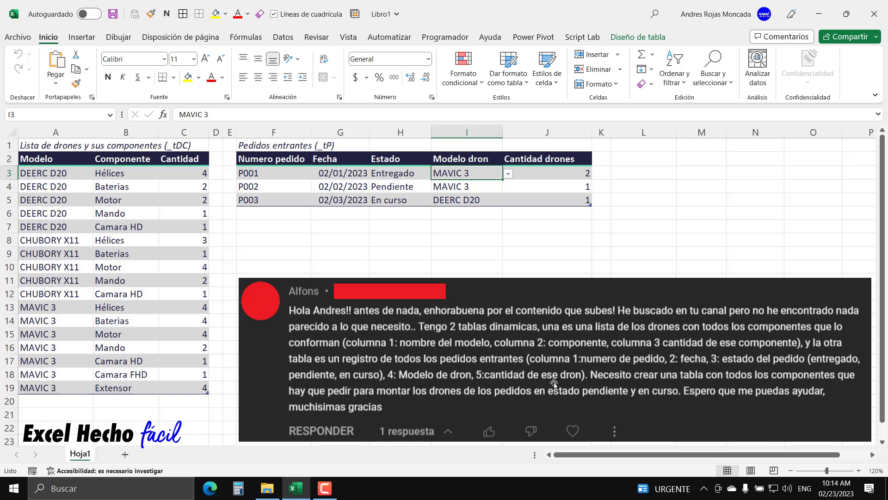
# Step: Review the status, drone model and drone quantity of orders P002 and P003
pyautogui.click(580, 186)
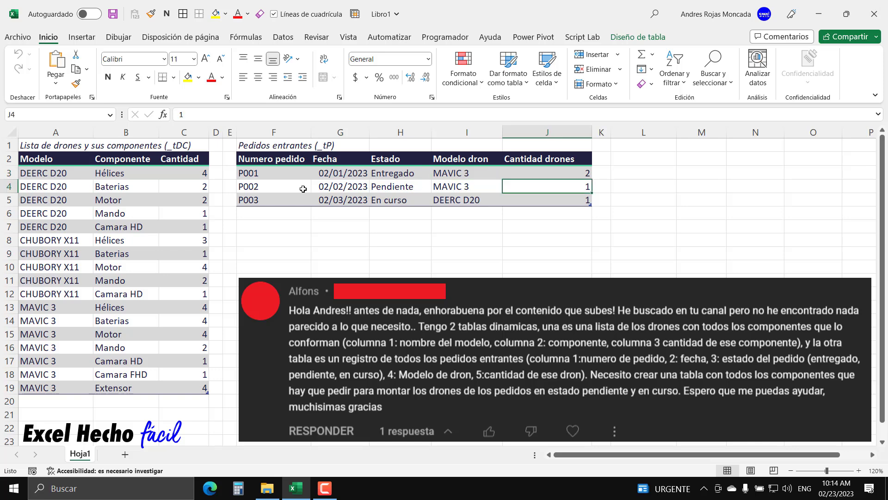
pyautogui.click(271, 186)
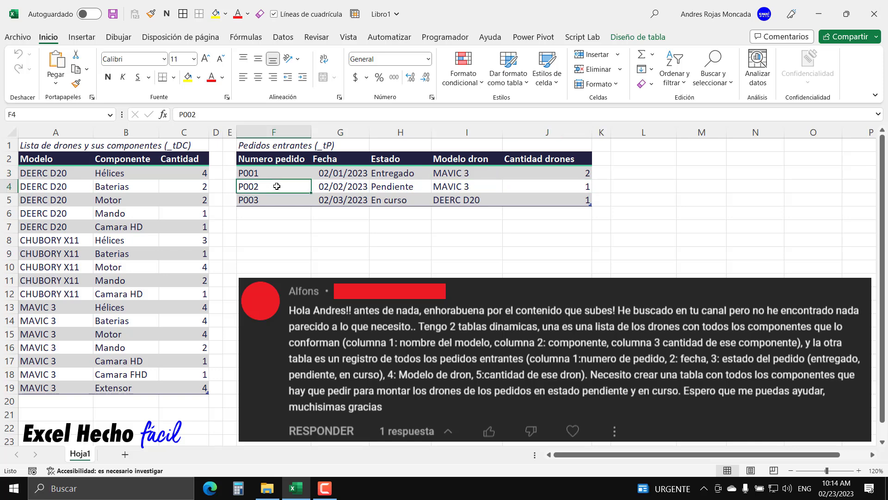
pyautogui.click(413, 186)
pyautogui.click(484, 190)
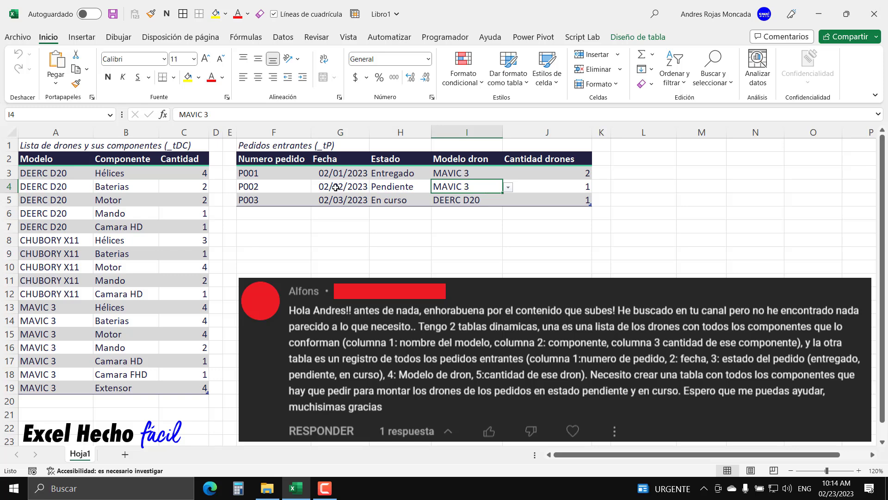
pyautogui.click(268, 196)
pyautogui.click(456, 200)
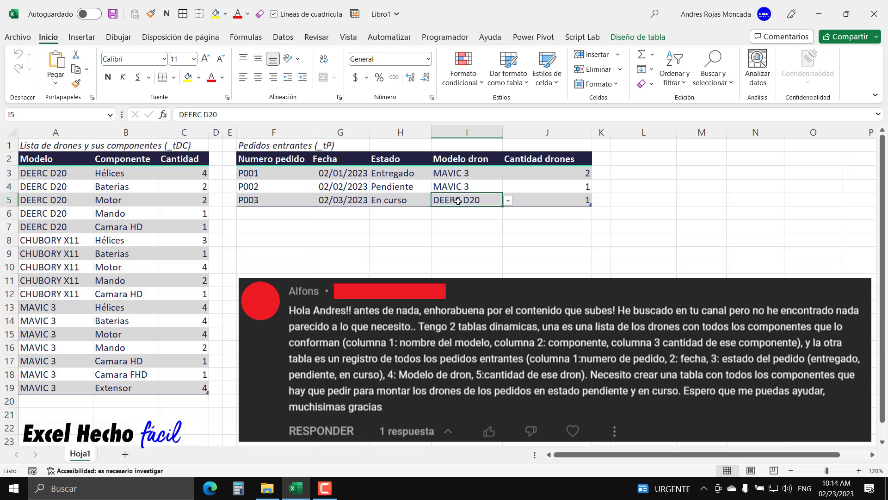
pyautogui.click(544, 198)
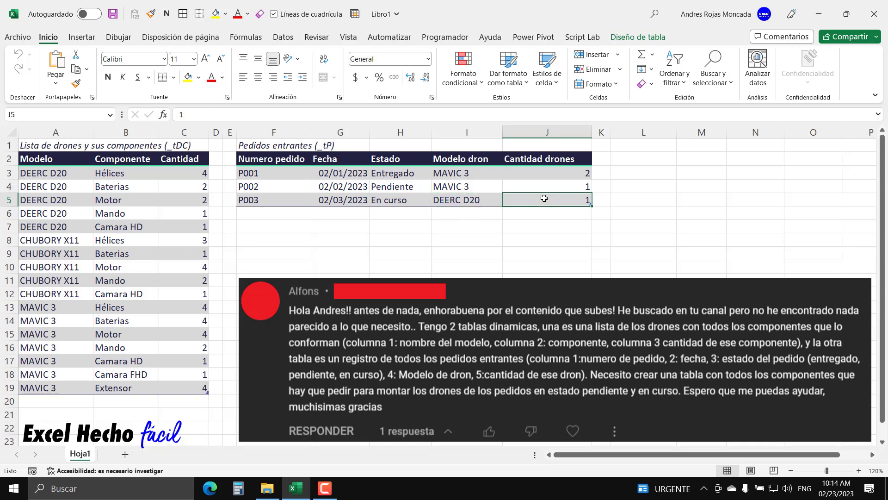
# Step: Try a drone quantity of 10 for order P002, and undo the change
pyautogui.press('Up')
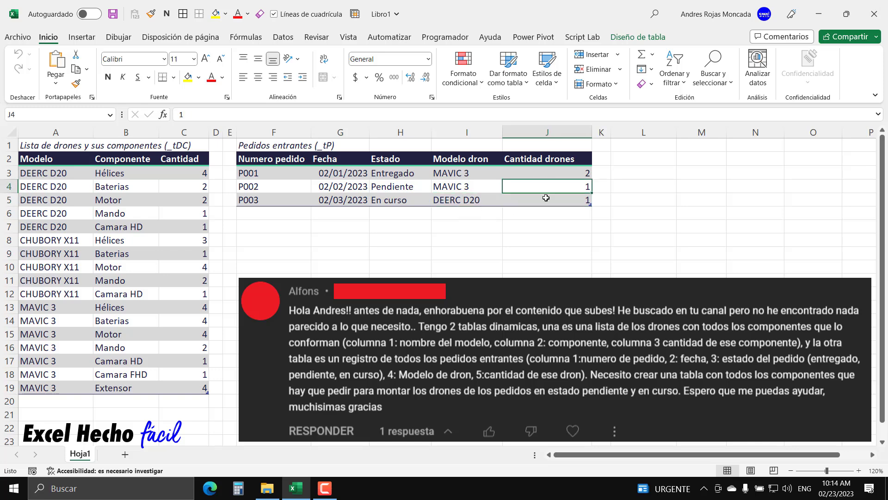
pyautogui.write('10')
pyautogui.press('Return')
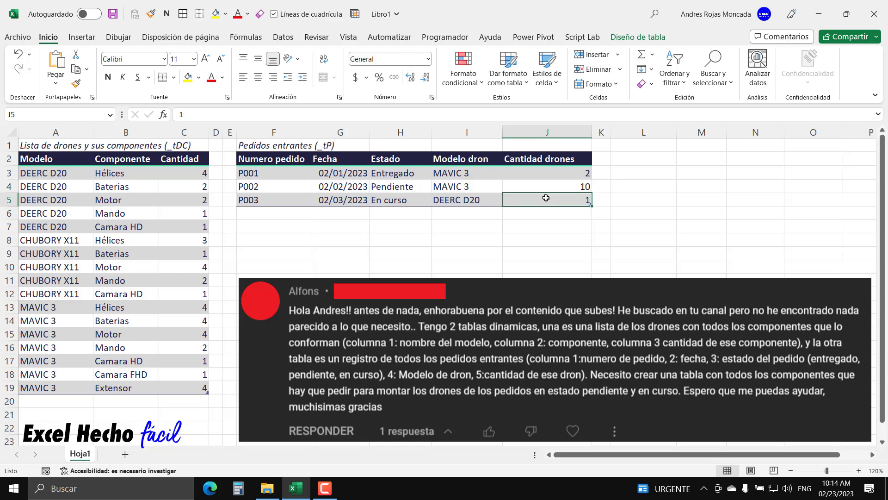
pyautogui.hotkey('ctrl', 'z')
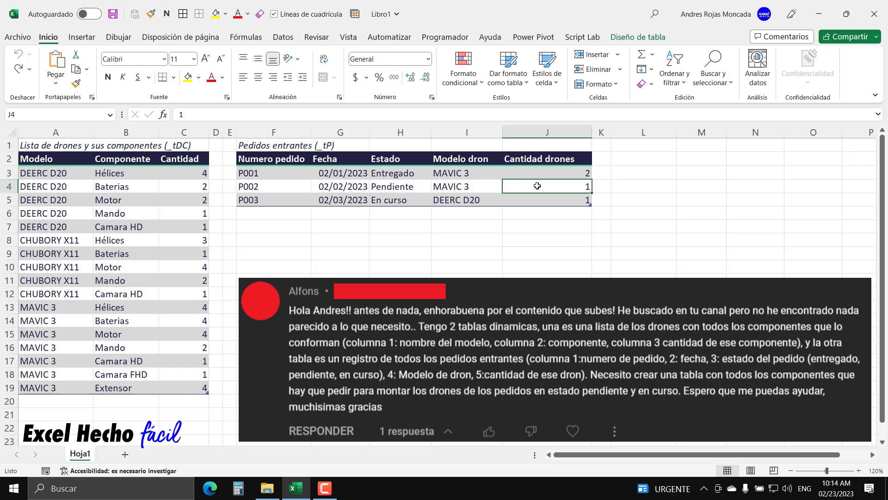
# Step: Compare order P002's drone model with the MAVIC 3 components and quantities in the component table
pyautogui.click(471, 186)
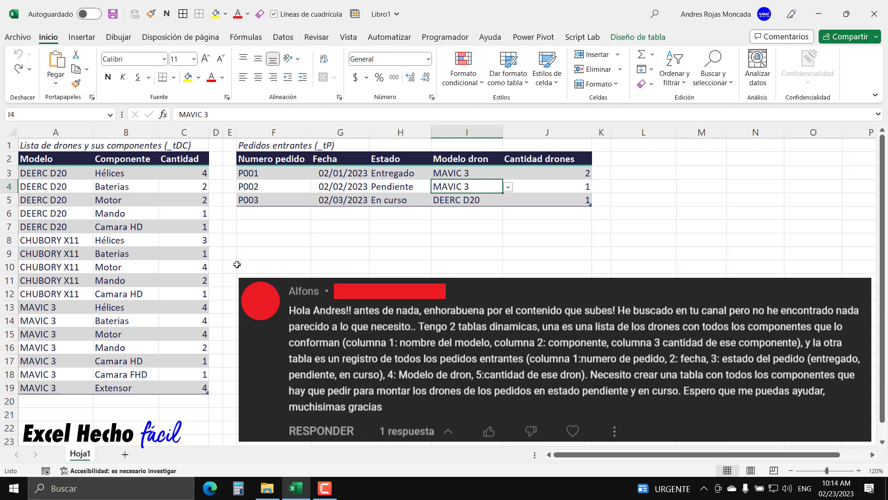
pyautogui.moveTo(113, 307); pyautogui.dragTo(110, 383)
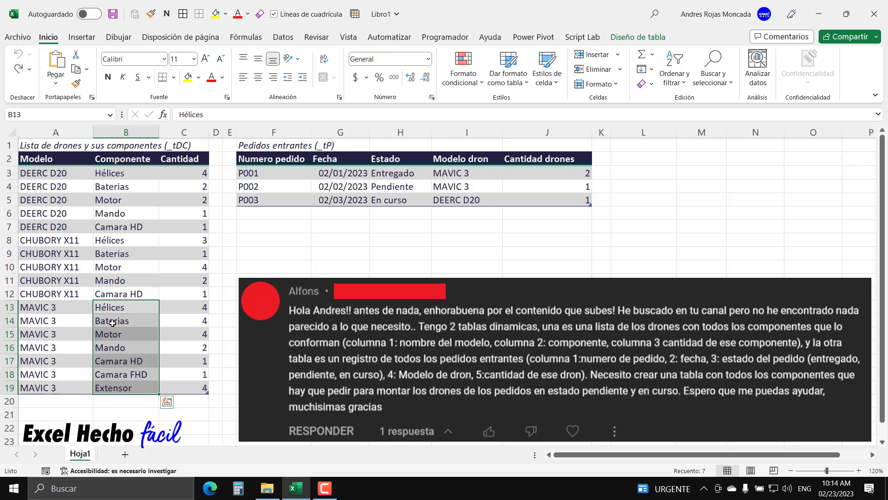
pyautogui.moveTo(183, 307); pyautogui.dragTo(186, 383)
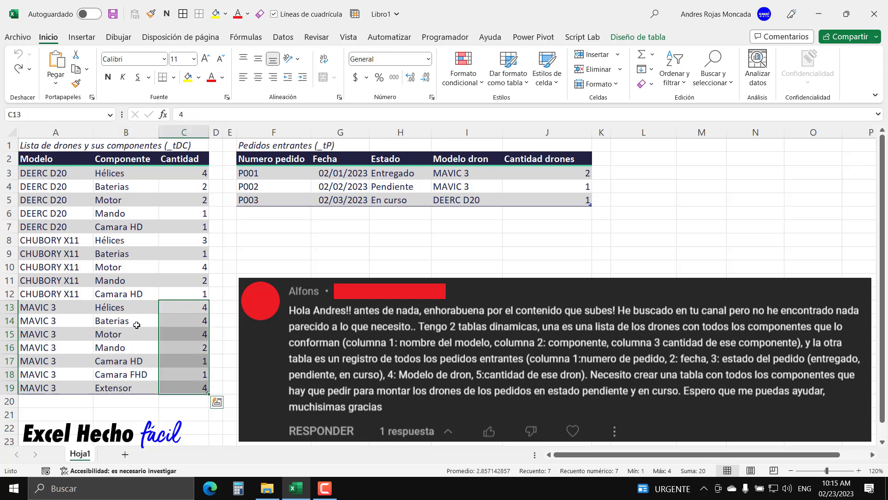
# Step: Compare order P003's status, drone model and quantity with the DEERC D20 components and quantities in the component table
pyautogui.click(534, 186)
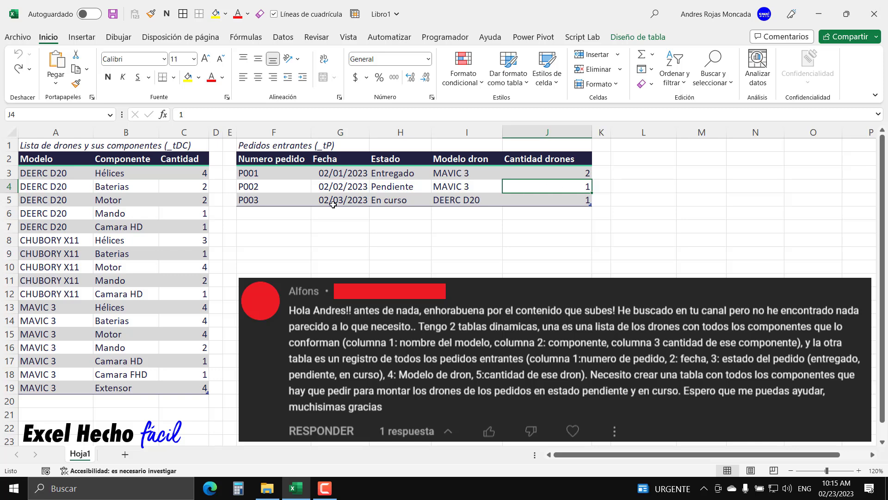
pyautogui.click(380, 200)
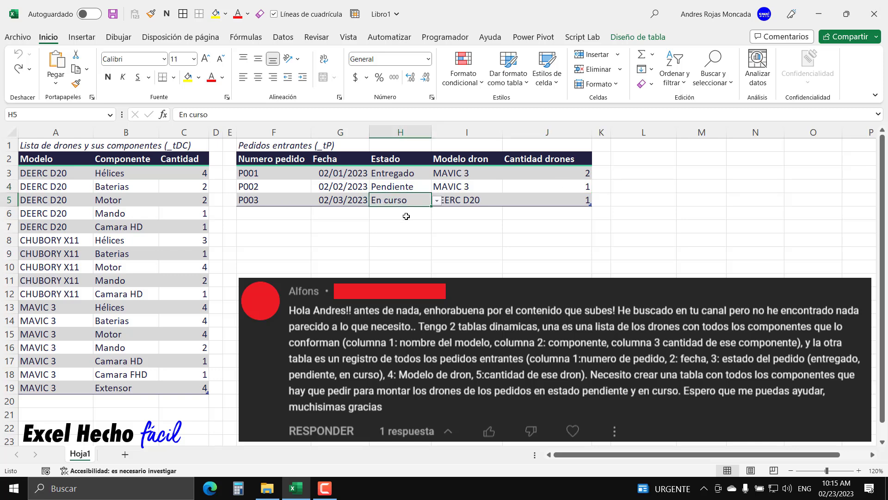
pyautogui.click(457, 202)
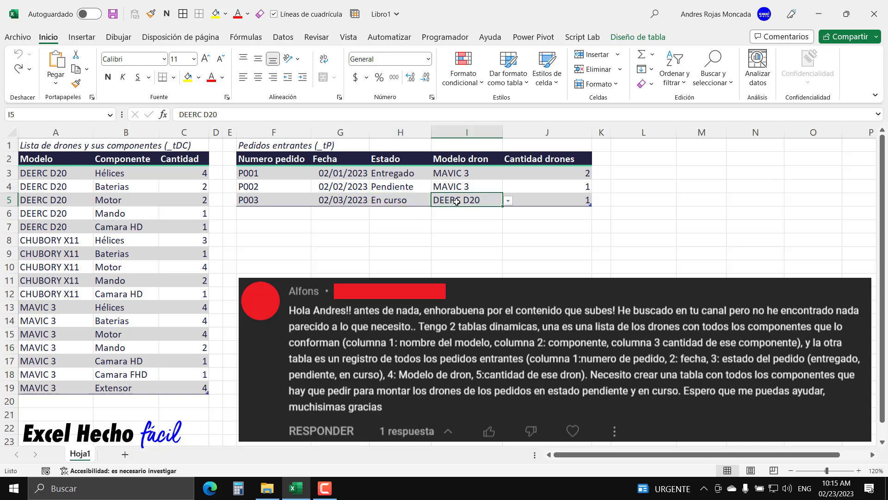
pyautogui.click(543, 201)
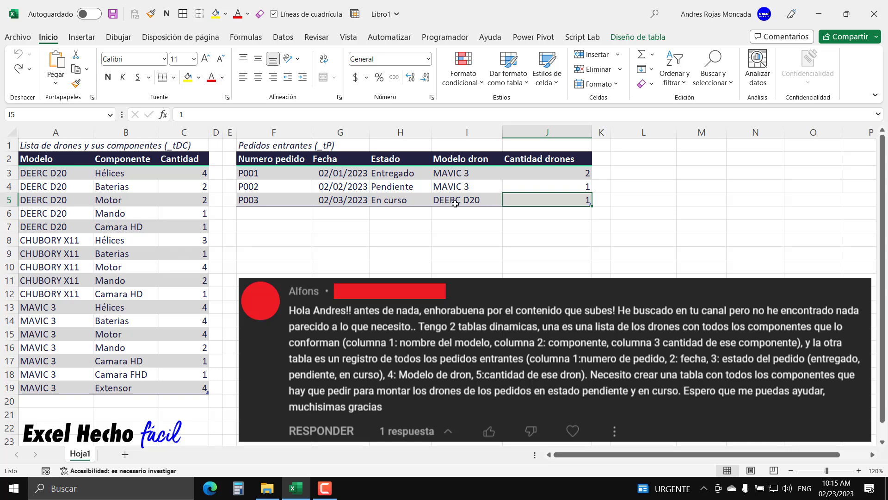
pyautogui.moveTo(129, 175); pyautogui.dragTo(135, 226)
pyautogui.moveTo(188, 174); pyautogui.dragTo(194, 223)
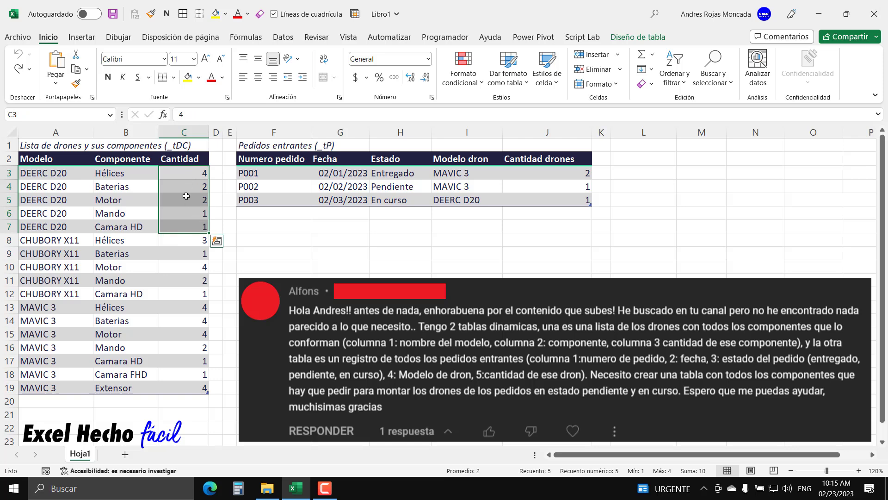
pyautogui.moveTo(124, 177); pyautogui.dragTo(132, 227)
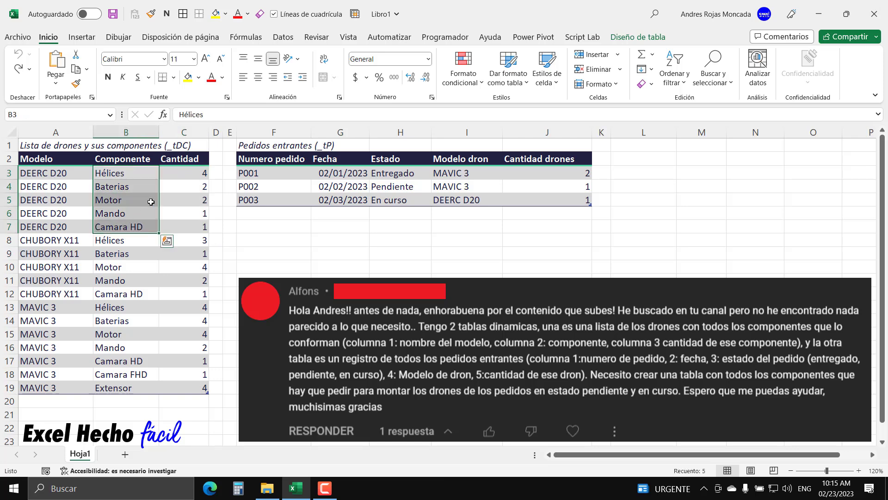
pyautogui.moveTo(174, 173); pyautogui.dragTo(183, 228)
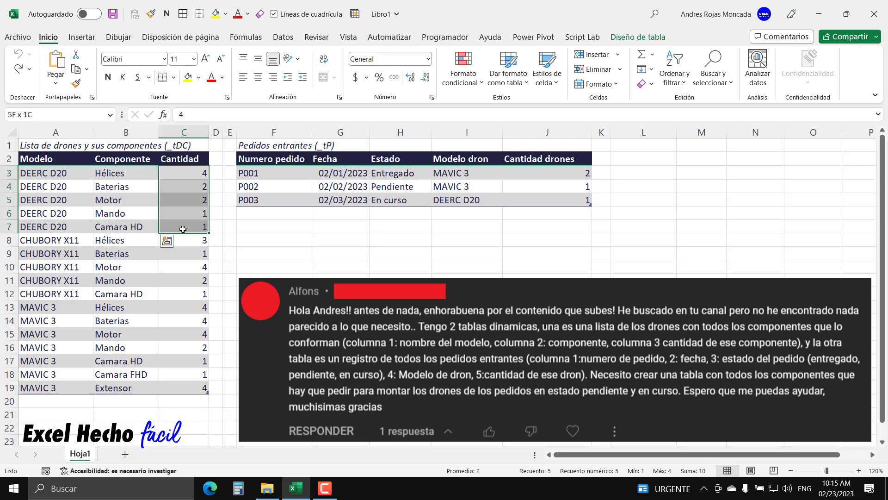
# Step: Recheck order P003's drone quantity, and review the component lists of the DEERC D20 and MAVIC 3 models
pyautogui.click(548, 200)
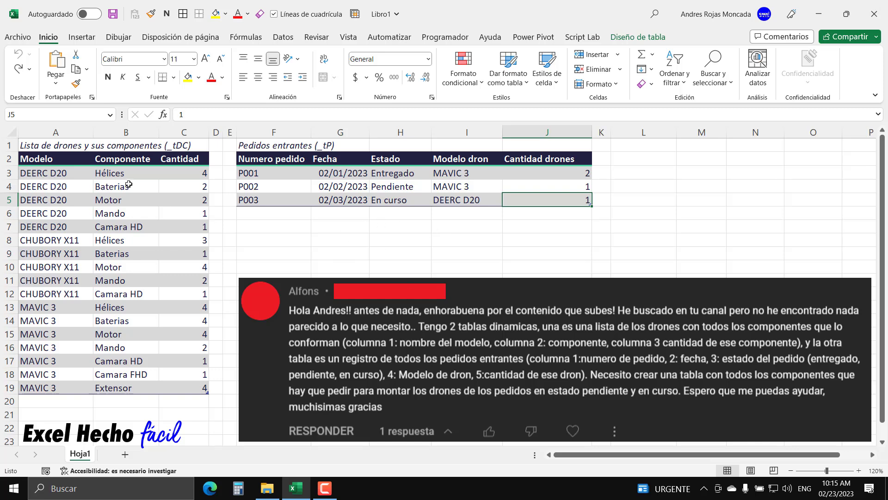
pyautogui.moveTo(124, 173); pyautogui.dragTo(130, 222)
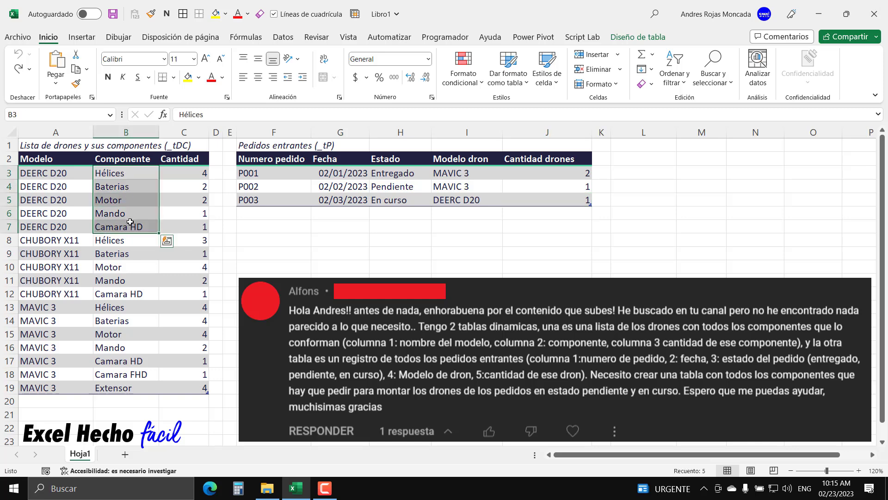
pyautogui.click(126, 308)
pyautogui.hotkey('ctrl', 'shift', 'Down')
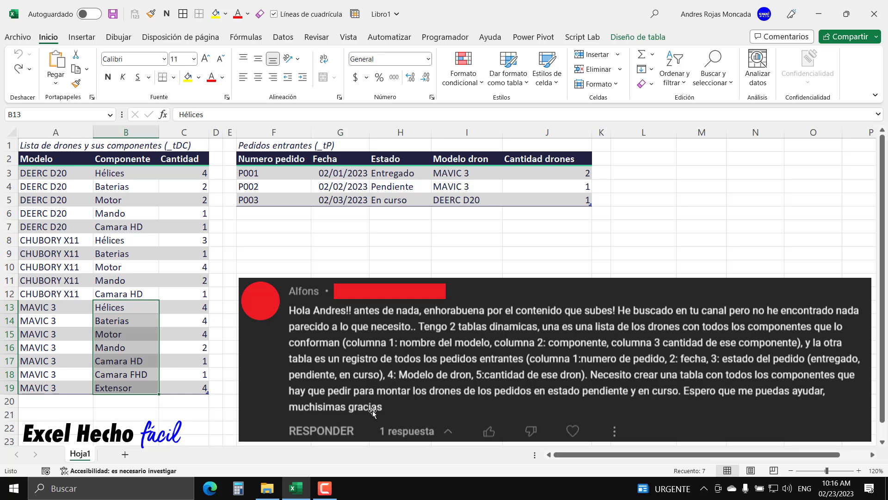
# Step: Shrink the comment image toward its lower-right corner so that it covers about columns M to P and rows 20 to 23
pyautogui.click(332, 331)
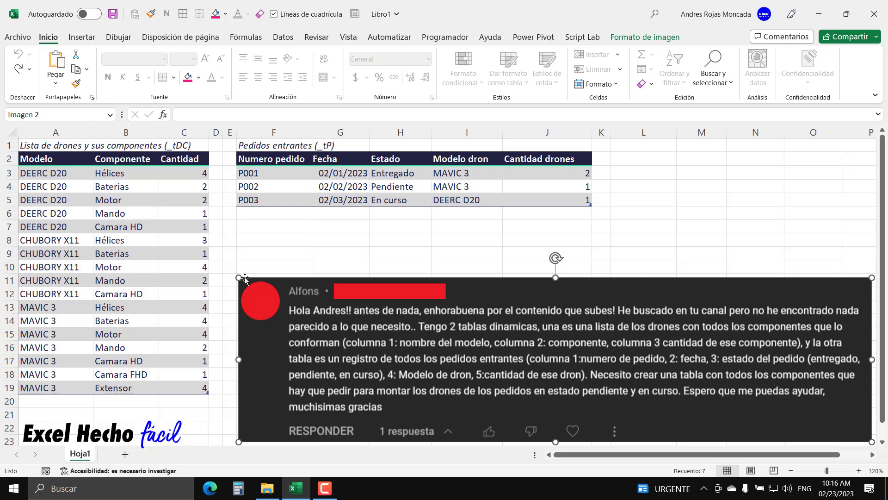
pyautogui.moveTo(239, 278); pyautogui.dragTo(677, 412)
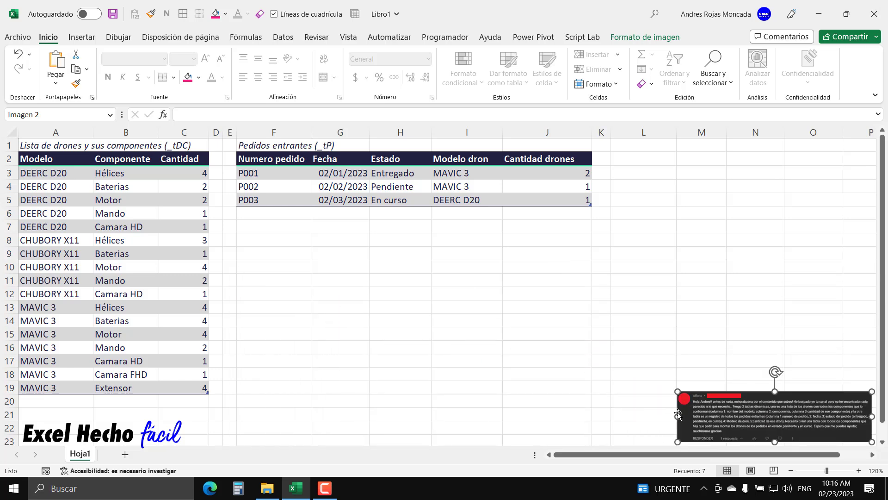
# Step: Start a LET formula in cell F9 and place its argument tooltip just above the cell
pyautogui.click(272, 252)
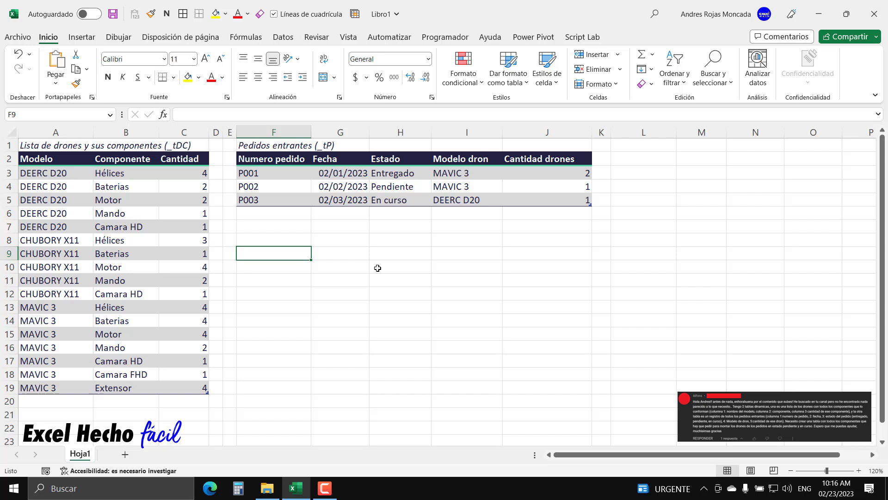
pyautogui.write('=')
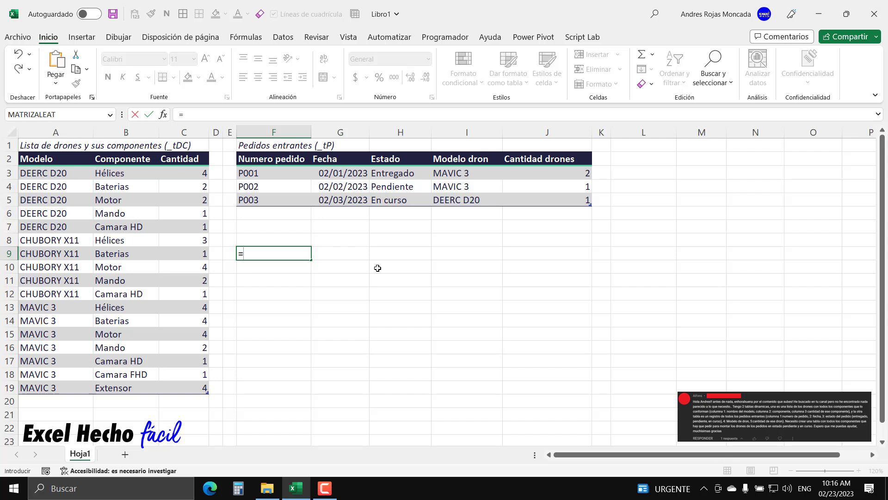
pyautogui.write('LET(')
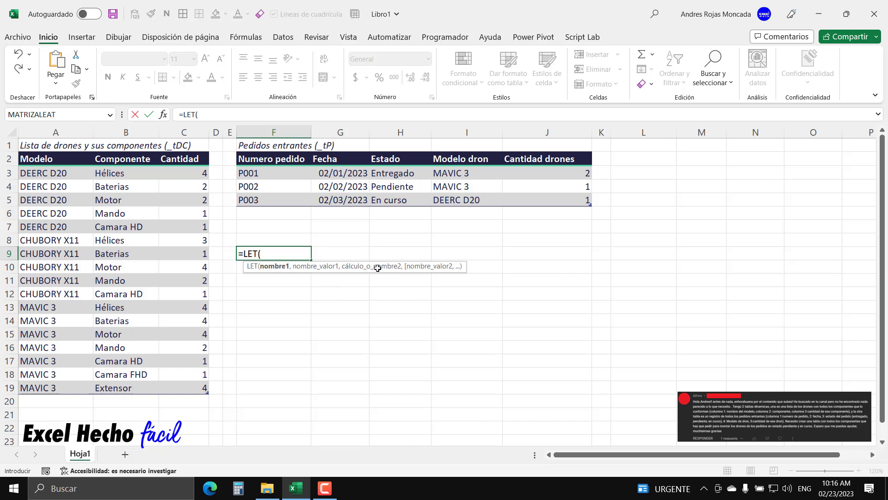
pyautogui.moveTo(378, 268); pyautogui.dragTo(373, 228)
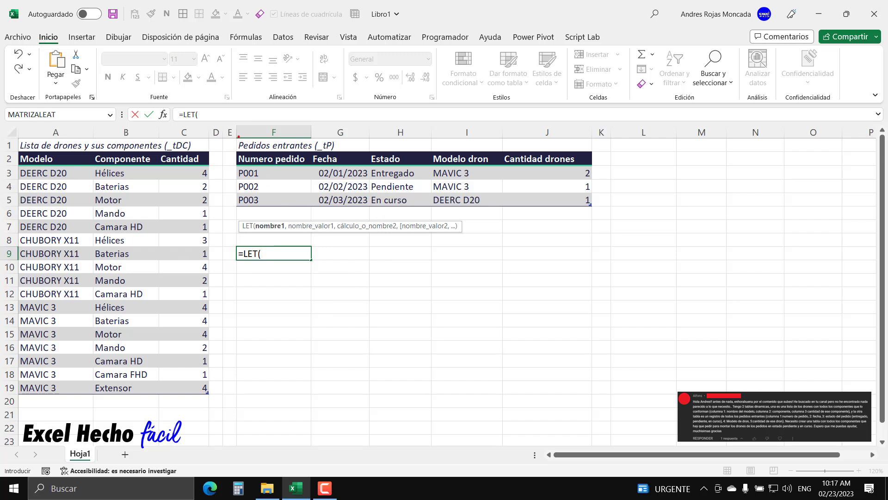
pyautogui.moveTo(234, 136); pyautogui.dragTo(599, 212)
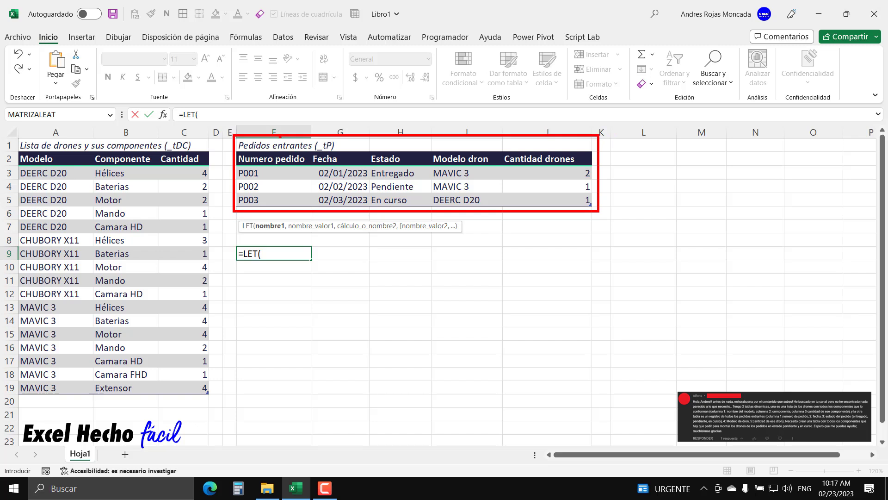
pyautogui.moveTo(278, 129); pyautogui.dragTo(278, 103)
pyautogui.moveTo(347, 127); pyautogui.dragTo(346, 97)
pyautogui.moveTo(401, 130); pyautogui.dragTo(397, 99)
pyautogui.moveTo(464, 126); pyautogui.dragTo(464, 85)
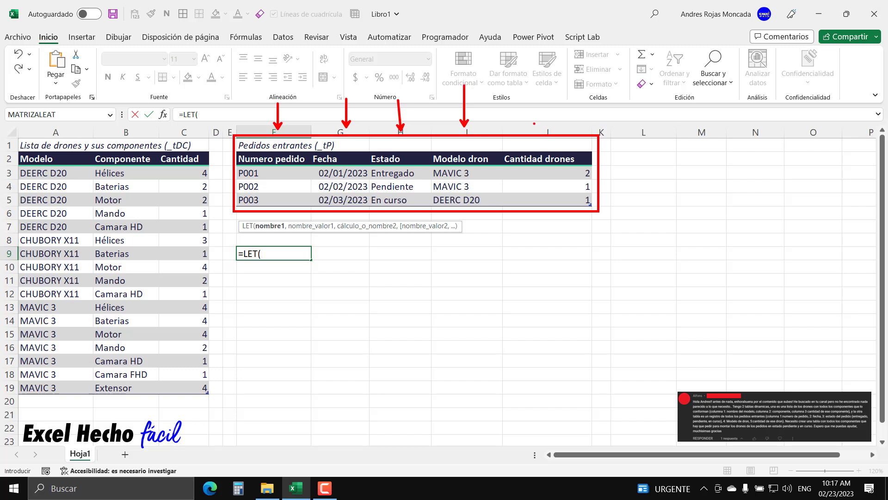
pyautogui.moveTo(540, 128); pyautogui.dragTo(540, 85)
pyautogui.moveTo(346, 144); pyautogui.dragTo(396, 143)
pyautogui.moveTo(319, 148); pyautogui.dragTo(320, 123)
pyautogui.hotkey('ctrl', 'z')
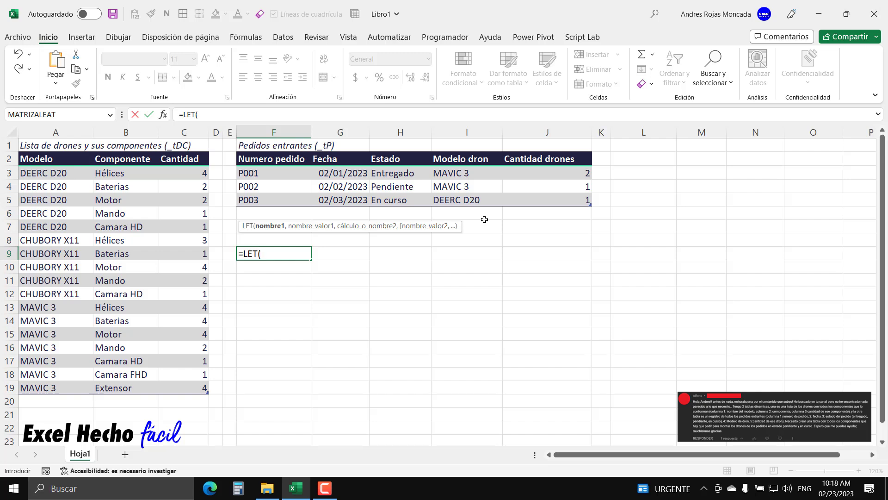
# Step: Name the first LET variable filPC and begin its value with the FILTRAR function
pyautogui.write('fil')
pyautogui.write('PC,')
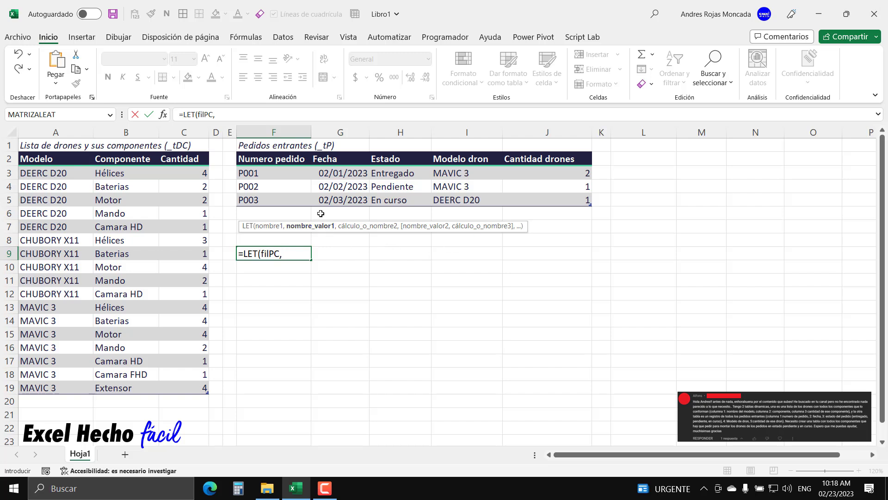
pyautogui.write('fil')
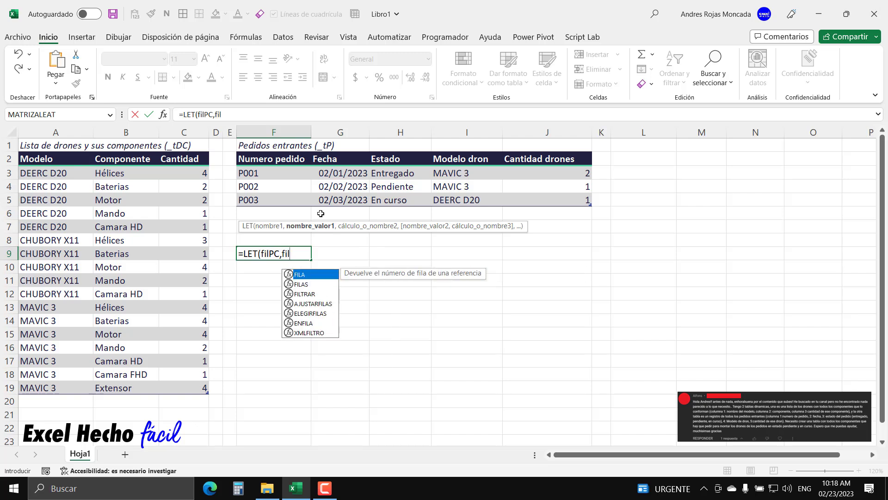
pyautogui.press('Tab')
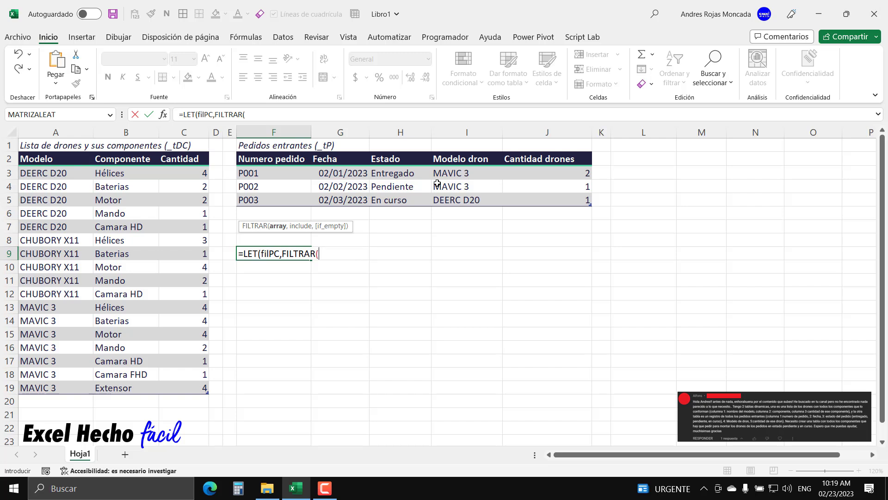
# Step: Set FILTRAR's array argument to _tP[Modelo dron]&"|"&_tP[Cantidad drones]
pyautogui.click(463, 154)
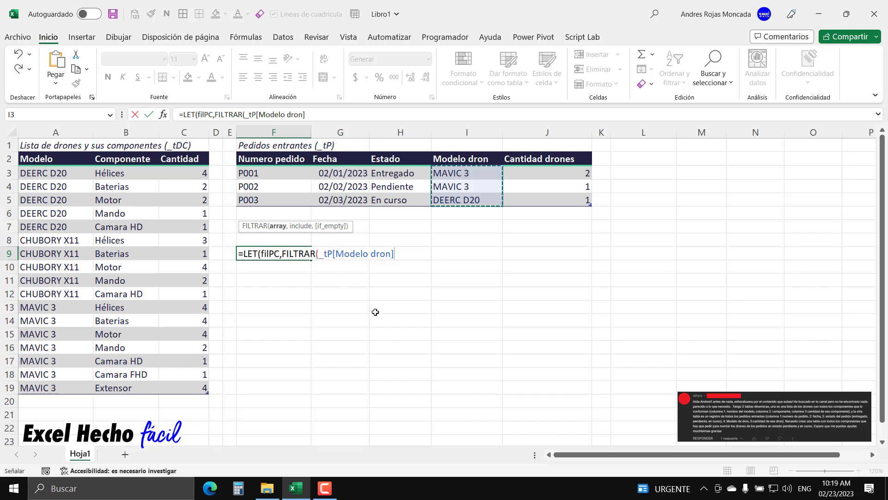
pyautogui.write('&"|')
pyautogui.click(413, 255)
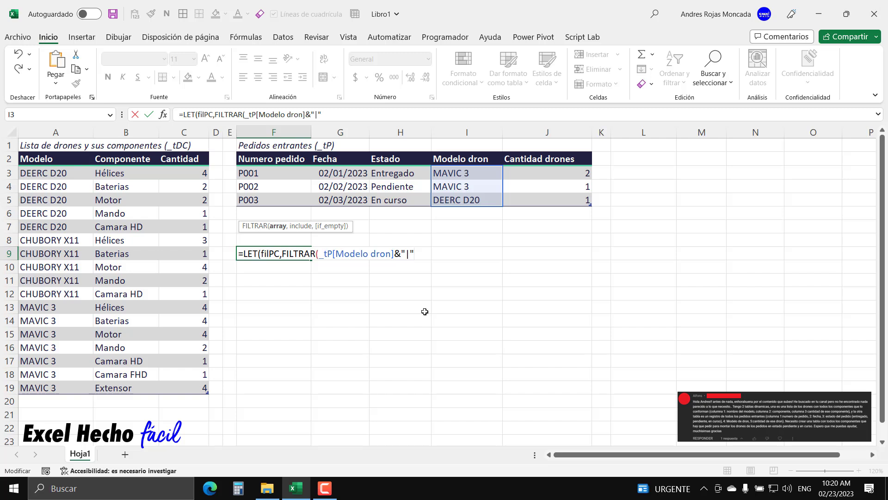
pyautogui.write('&')
pyautogui.click(536, 154)
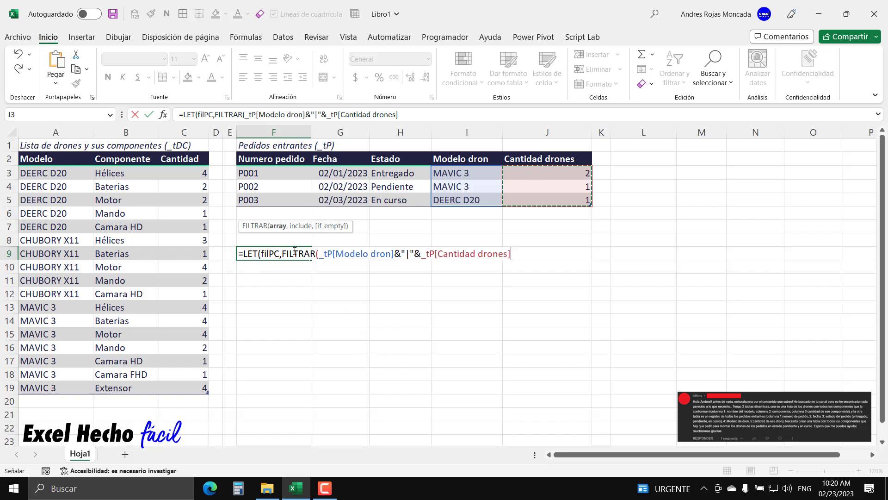
# Step: Evaluate FILTRAR's array argument inside the formula to inspect the joined values, and restore the table references
pyautogui.click(278, 226)
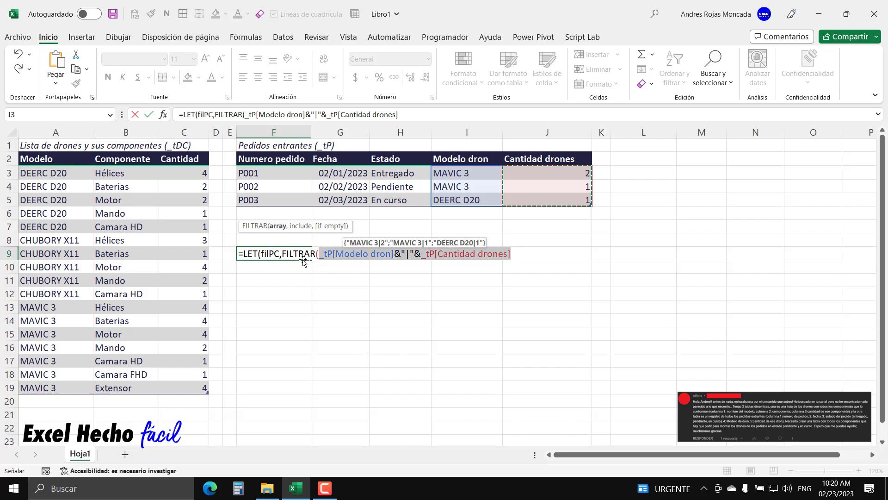
pyautogui.press('F9')
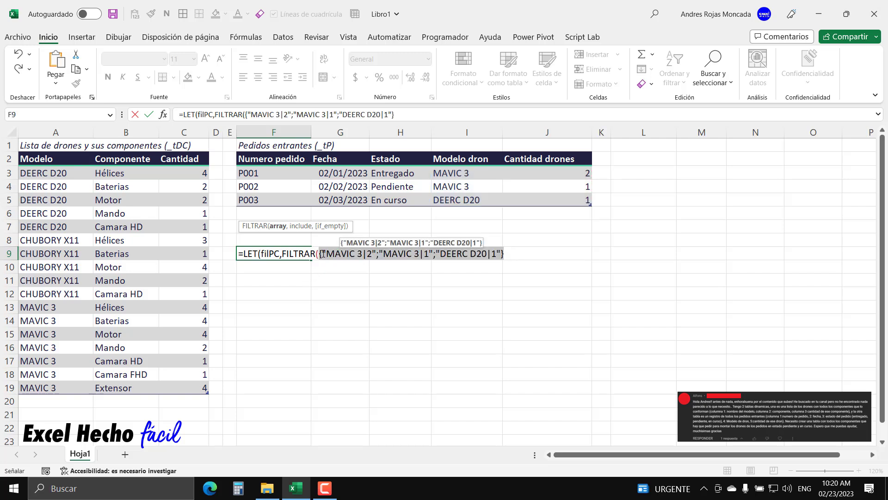
pyautogui.moveTo(376, 253); pyautogui.dragTo(326, 254)
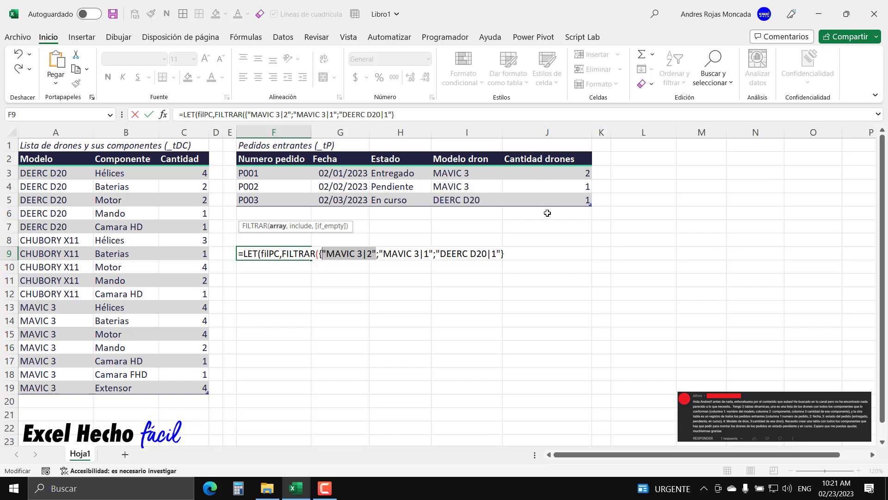
pyautogui.hotkey('ctrl', 'z')
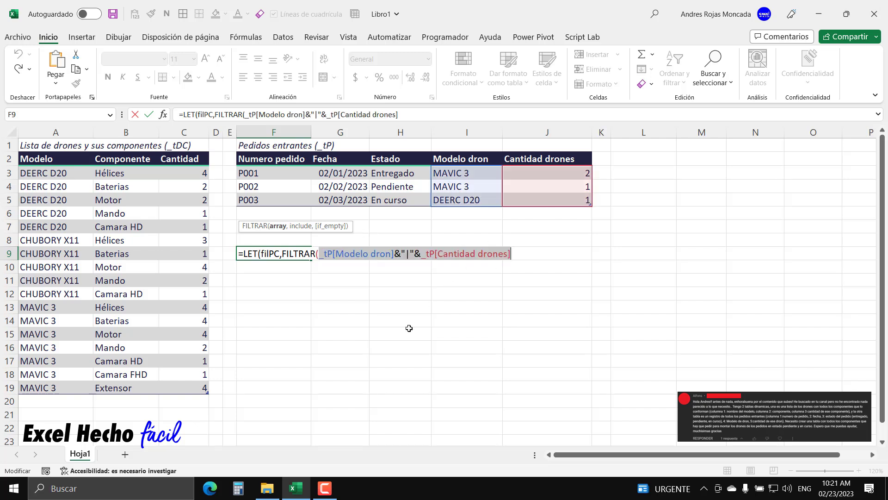
pyautogui.press('Right')
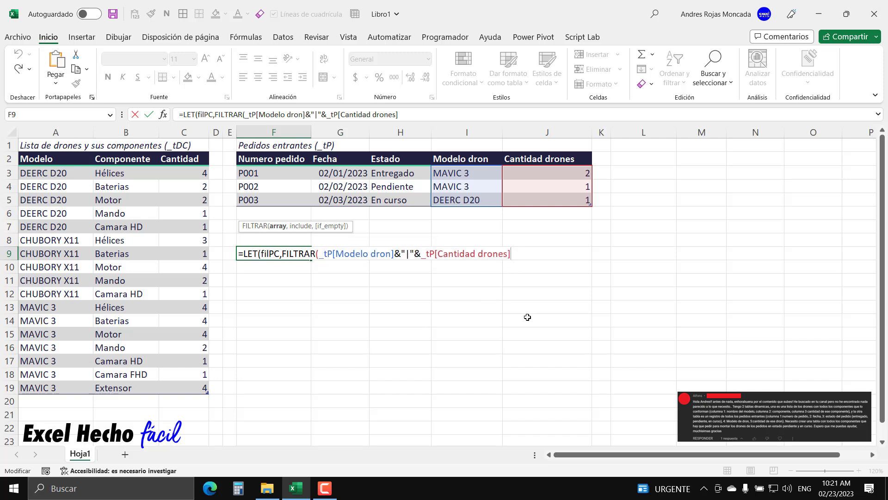
# Step: Add the condition (_tP[Estado]="Pendiente") as FILTRAR's include argument, followed by + for an alternative condition
pyautogui.write(',')
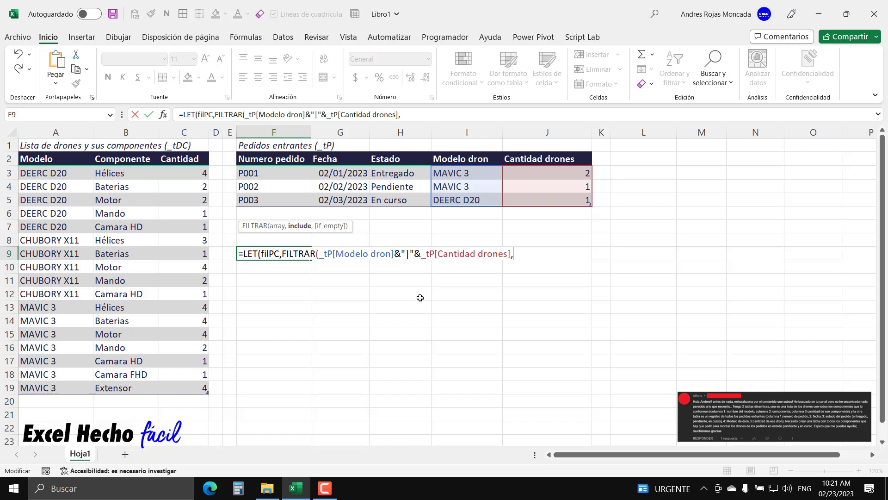
pyautogui.write('(')
pyautogui.click(402, 152)
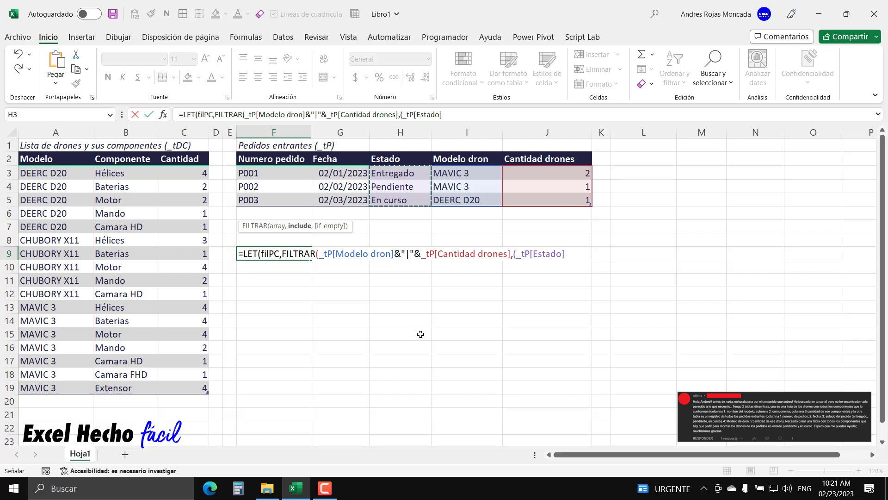
pyautogui.write('=')
pyautogui.write('"')
pyautogui.write('Pendien')
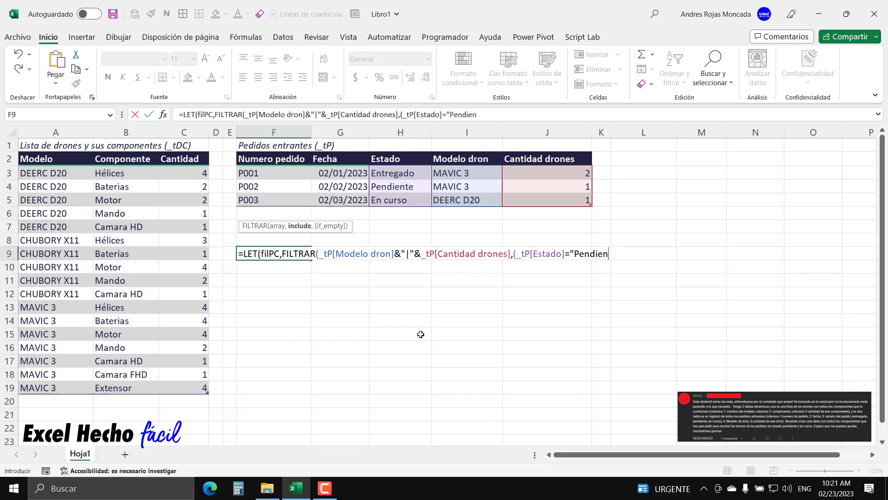
pyautogui.write('te")+((')
# Step: Complete the alternative condition as (_tP[Estado]="En curso"), close FILTRAR, and continue the LET formula on a new line
pyautogui.press('BackSpace')
pyautogui.click(403, 156)
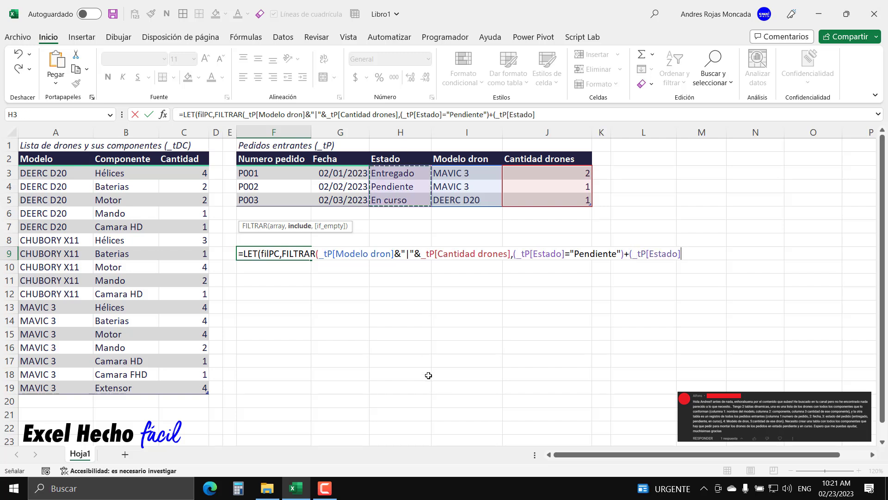
pyautogui.write('="En')
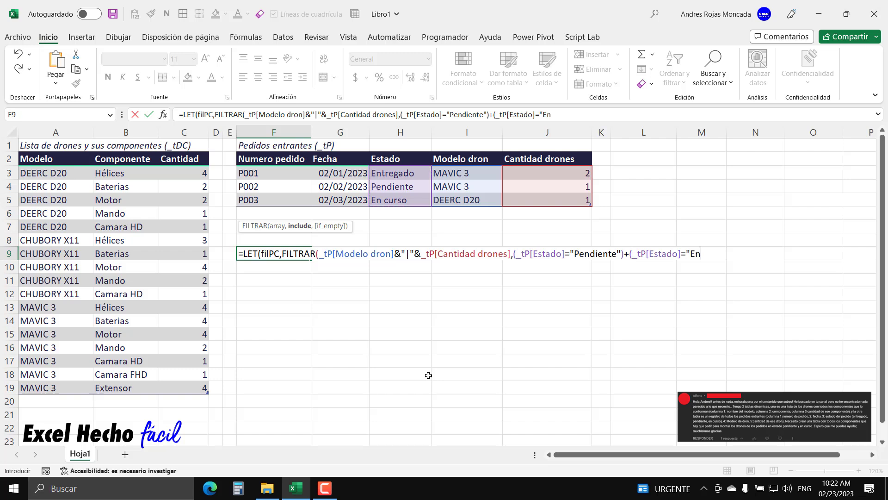
pyautogui.write(' curso")),')
pyautogui.hotkey('alt', 'Return')
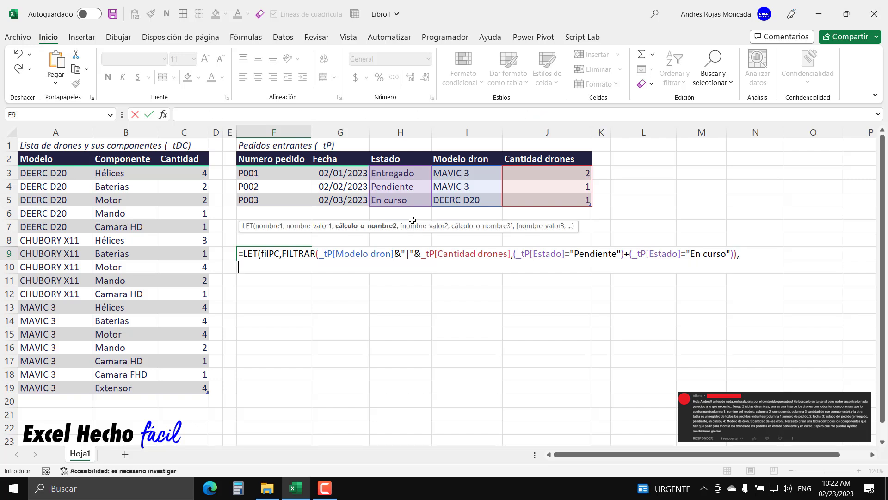
# Step: Close the LET formula with filPC as its result and commit it in F9 to check the filtered orders
pyautogui.write('fil')
pyautogui.press('Down')
pyautogui.press('Down')
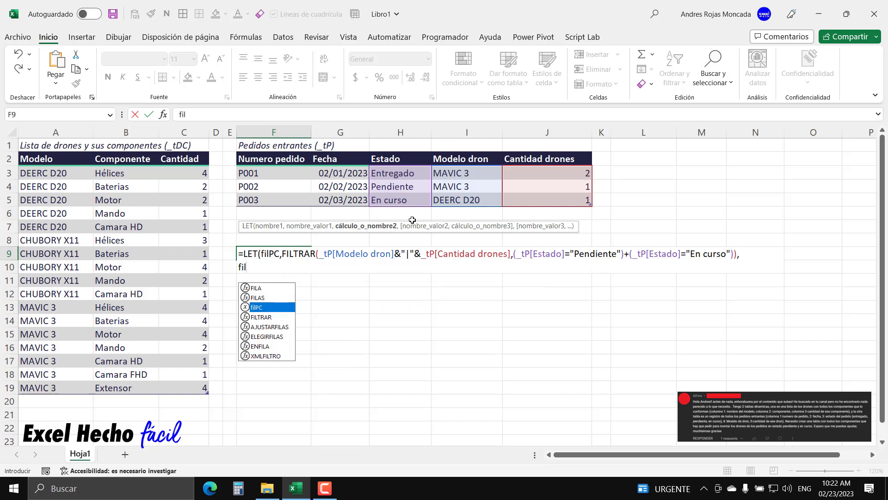
pyautogui.press('Tab')
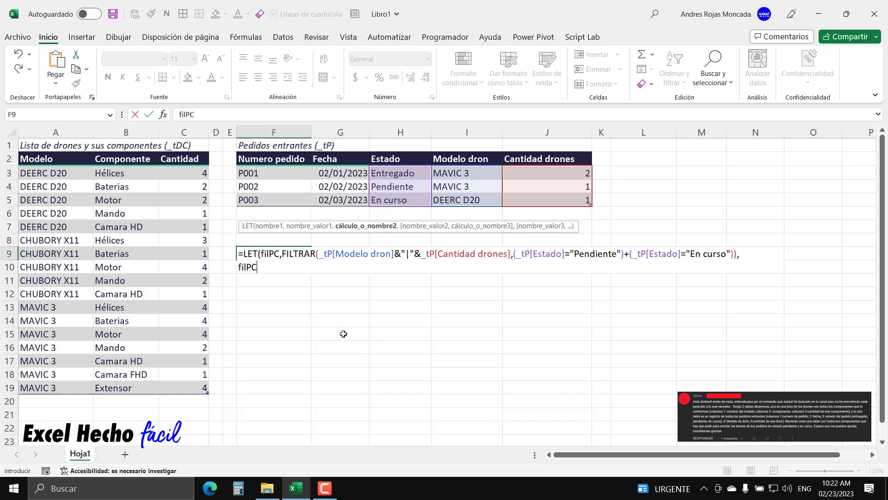
pyautogui.write(')')
pyautogui.press('Return')
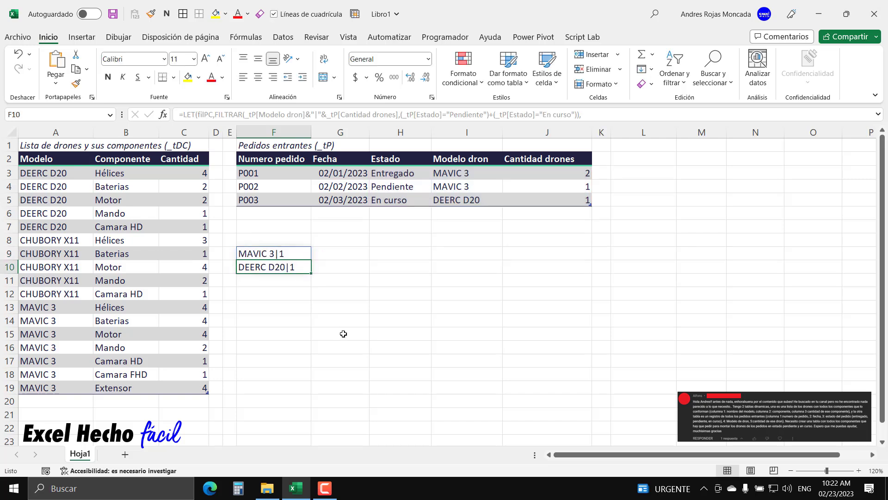
pyautogui.click(276, 308)
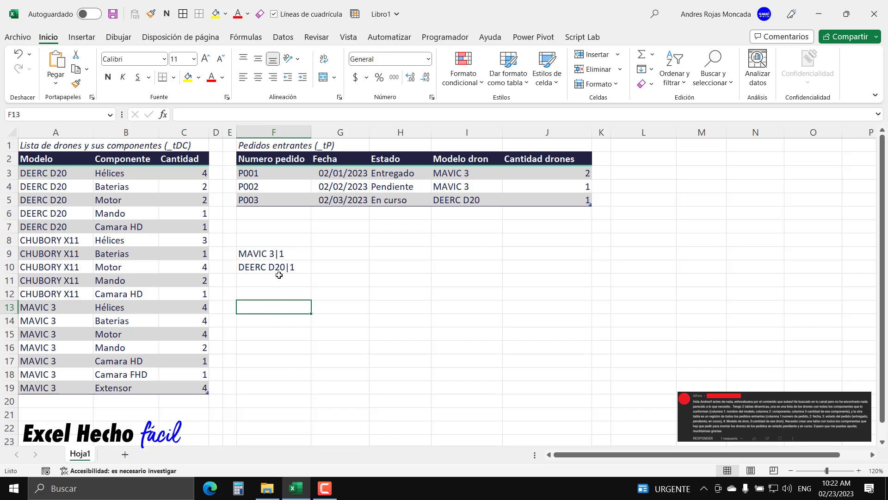
pyautogui.click(278, 256)
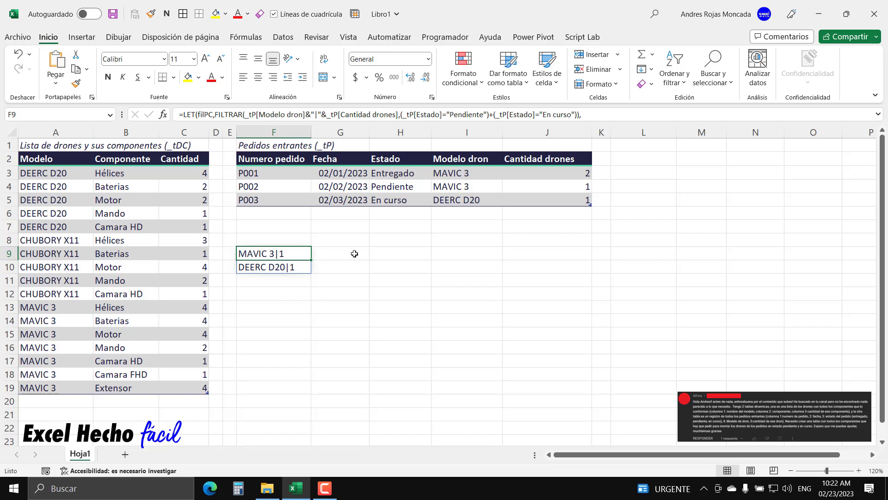
# Step: Test the filter by setting order P001's Estado to Pendiente, compare the output with its model and quantity, and restore Entregado
pyautogui.click(396, 175)
pyautogui.click(436, 175)
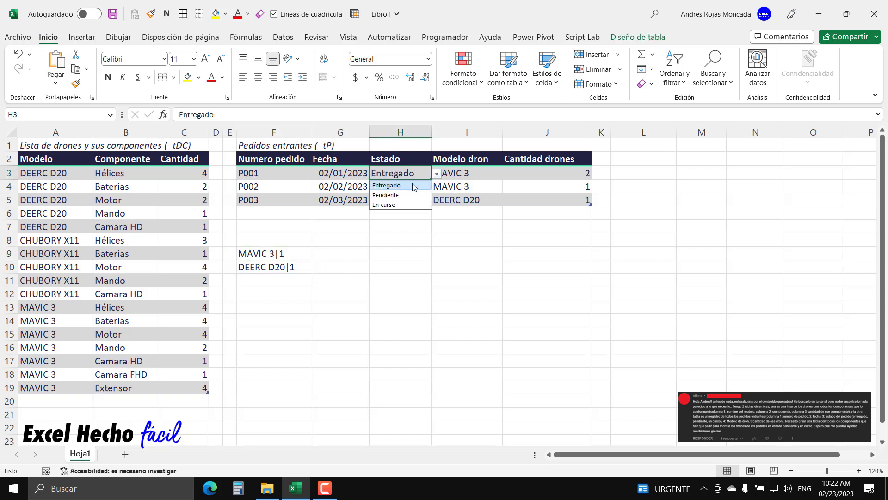
pyautogui.click(406, 193)
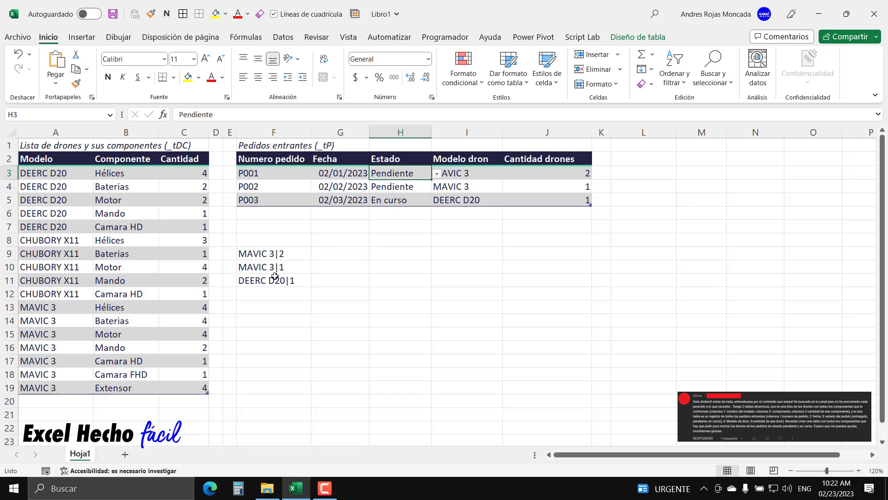
pyautogui.click(275, 255)
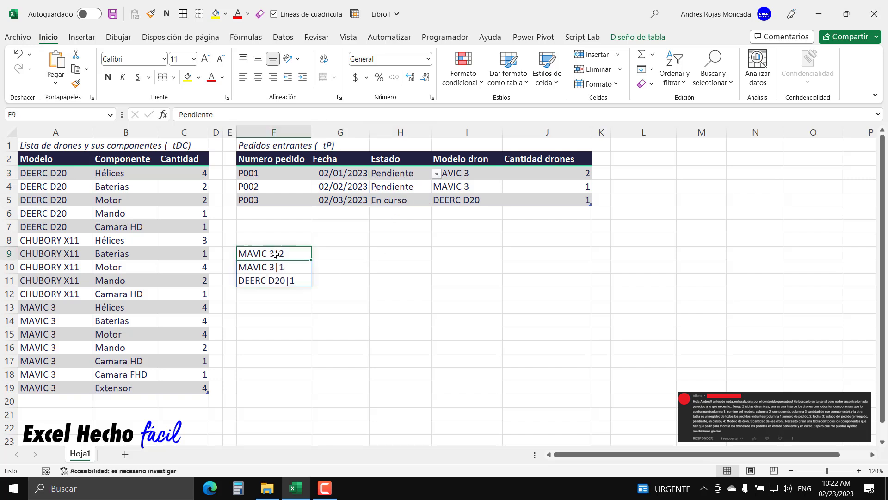
pyautogui.click(455, 174)
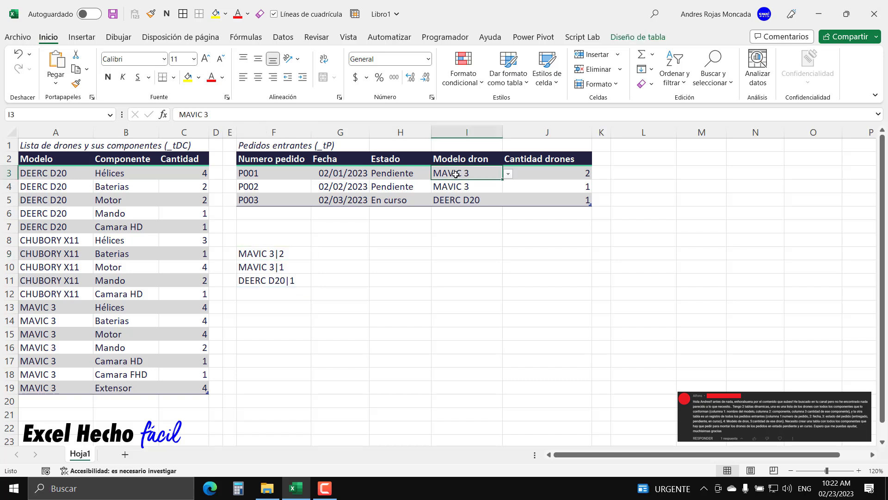
pyautogui.click(535, 171)
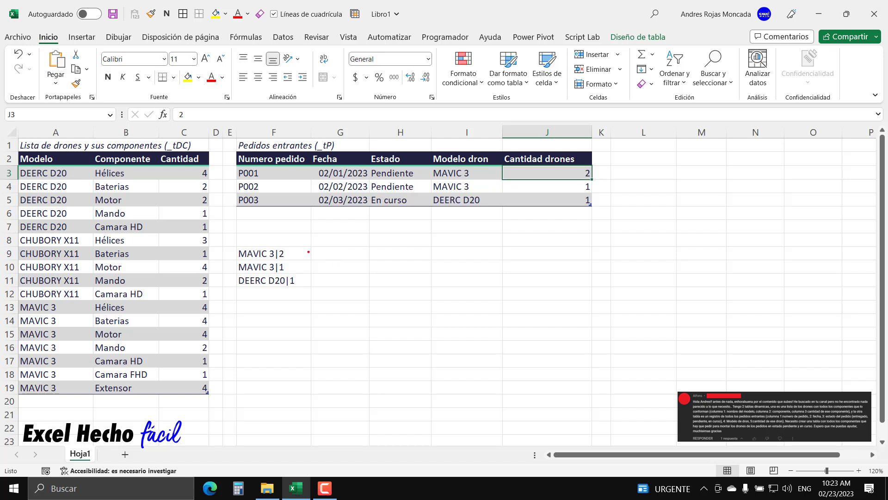
pyautogui.moveTo(271, 246)
pyautogui.mouseDown()
pyautogui.moveTo(270, 221)
pyautogui.moveTo(282, 217)
pyautogui.mouseUp()
pyautogui.moveTo(234, 245)
pyautogui.mouseDown()
pyautogui.moveTo(276, 261)
pyautogui.moveTo(303, 228)
pyautogui.mouseUp()
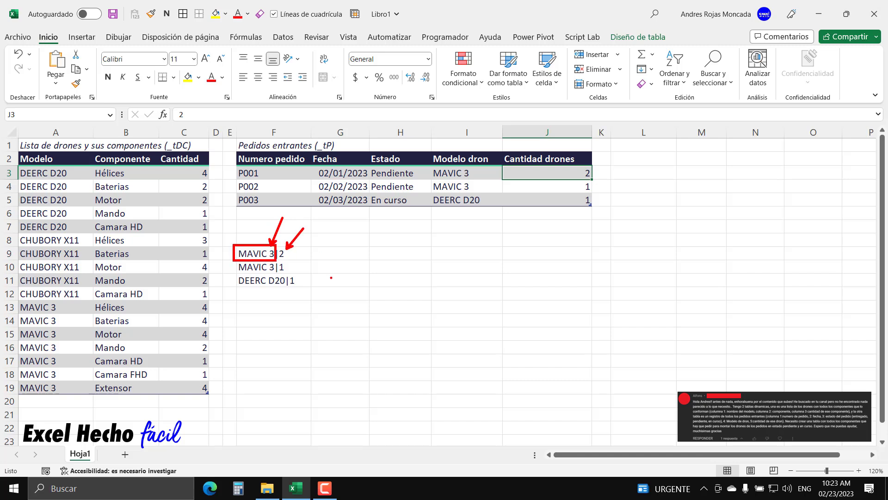
pyautogui.press('Escape')
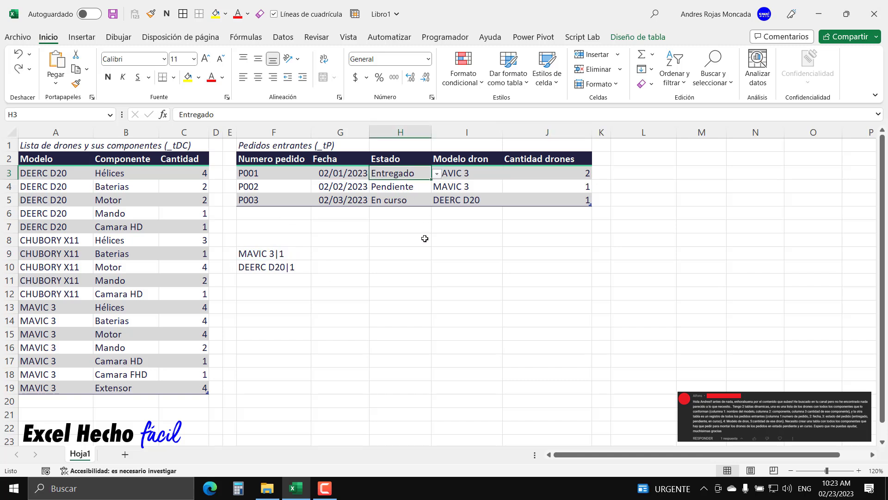
# Step: Reopen the formula in F9, remove the closing filPC) result, and review the + between the two Estado conditions
pyautogui.click(281, 254)
pyautogui.press('F2')
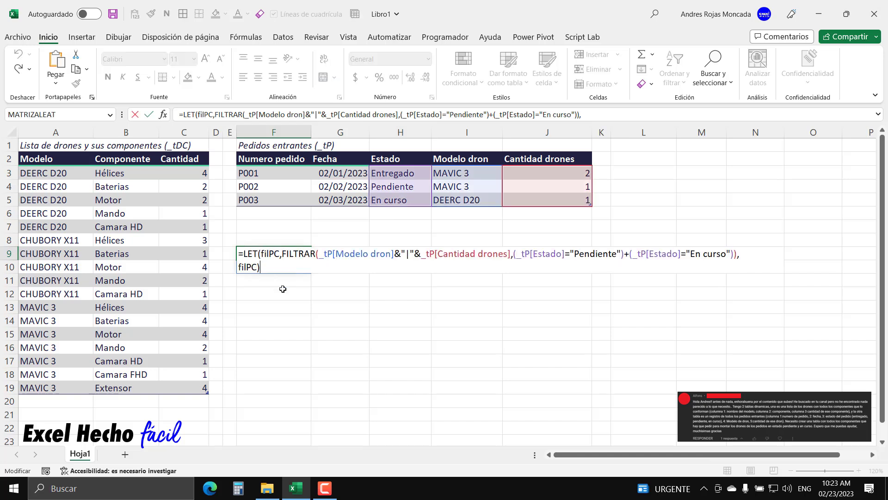
pyautogui.hotkey('shift', 'Home')
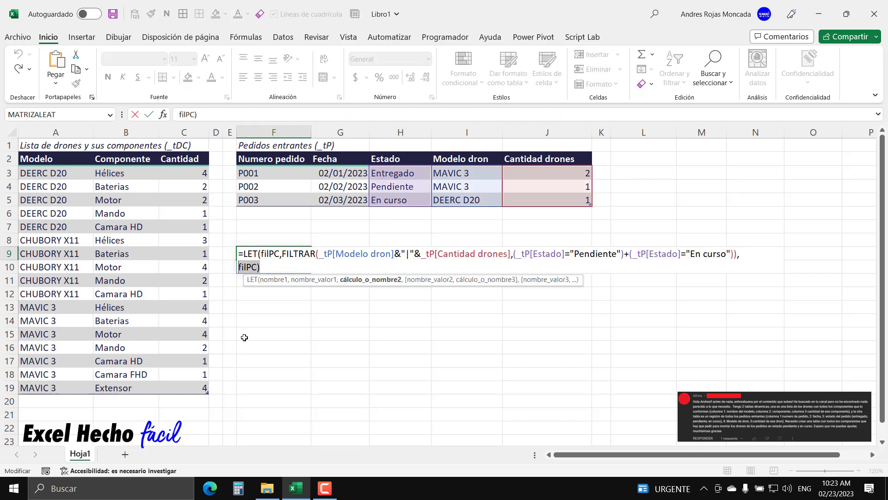
pyautogui.press('BackSpace')
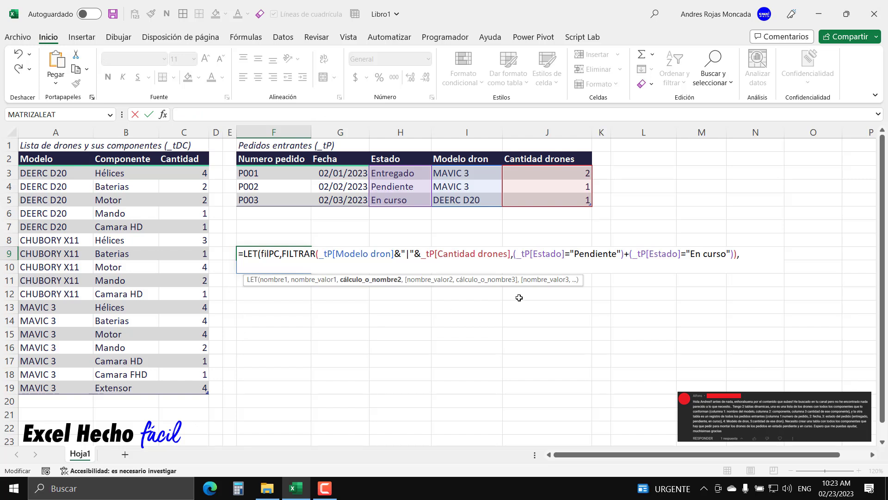
pyautogui.moveTo(630, 255); pyautogui.dragTo(627, 254)
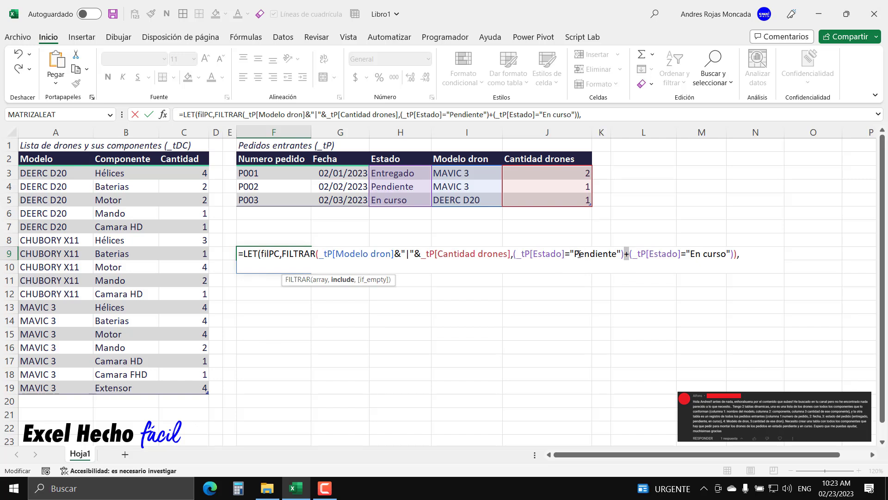
pyautogui.click(575, 254)
# Step: Add a second LET variable named filComp on the formula's second line and begin its value with the REDUCE function
pyautogui.click(314, 269)
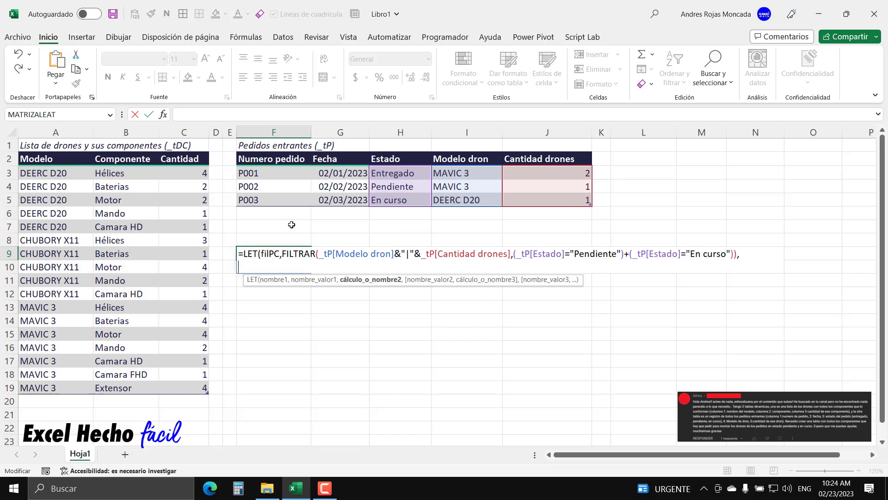
pyautogui.write('fil')
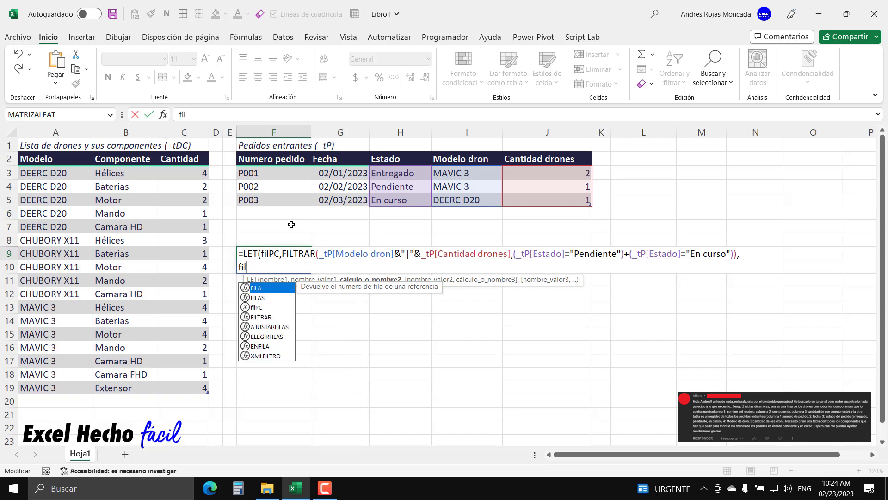
pyautogui.write('Comp')
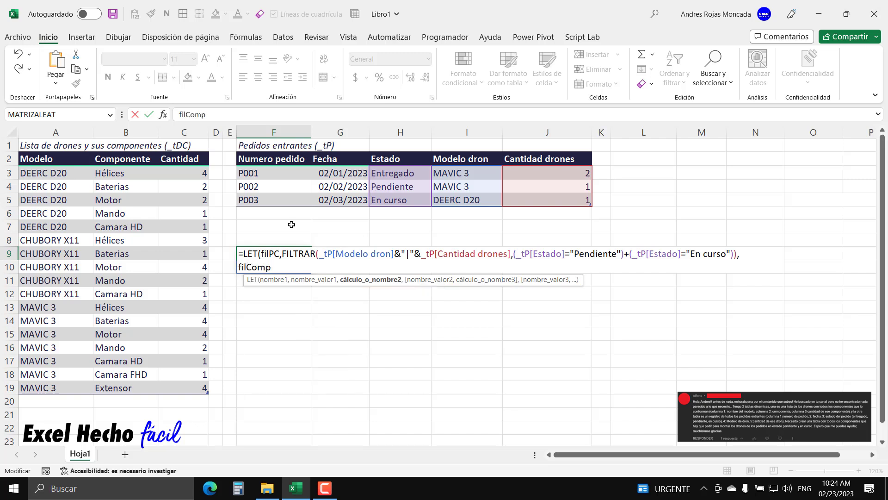
pyautogui.write(',')
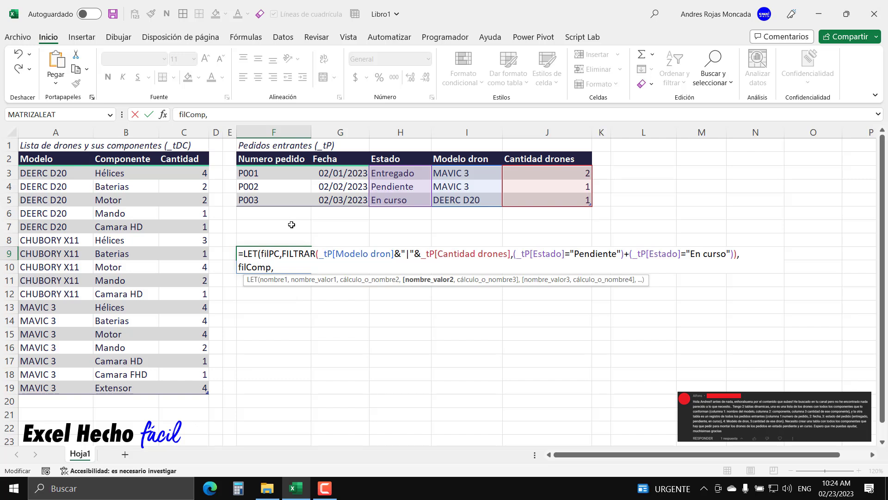
pyautogui.write('redu')
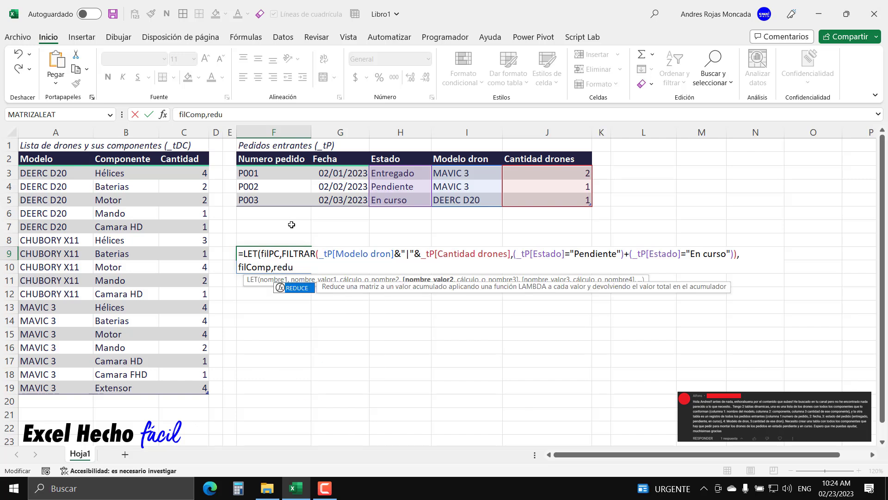
pyautogui.press('Tab')
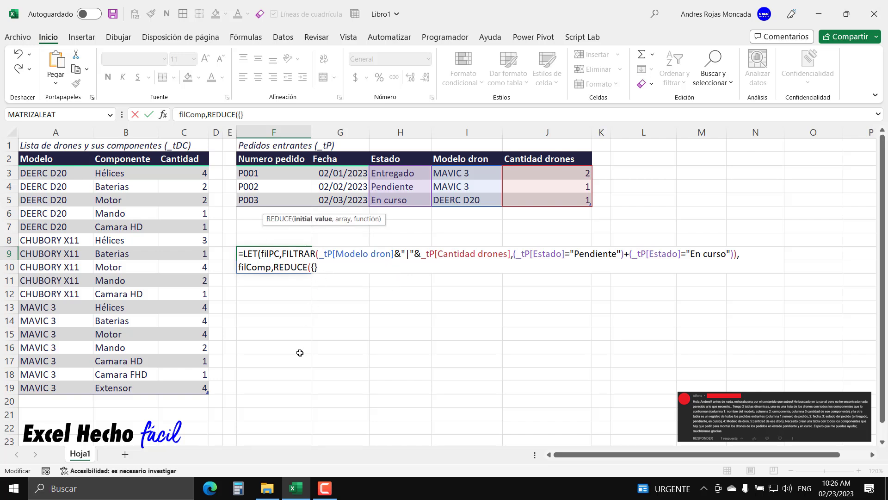
# Step: Set REDUCE's initial value to the header array {"Componente","Cantidad total"}
pyautogui.write('""')
pyautogui.write(',')
pyautogui.write('""')
pyautogui.write('Compo')
pyautogui.write('nente')
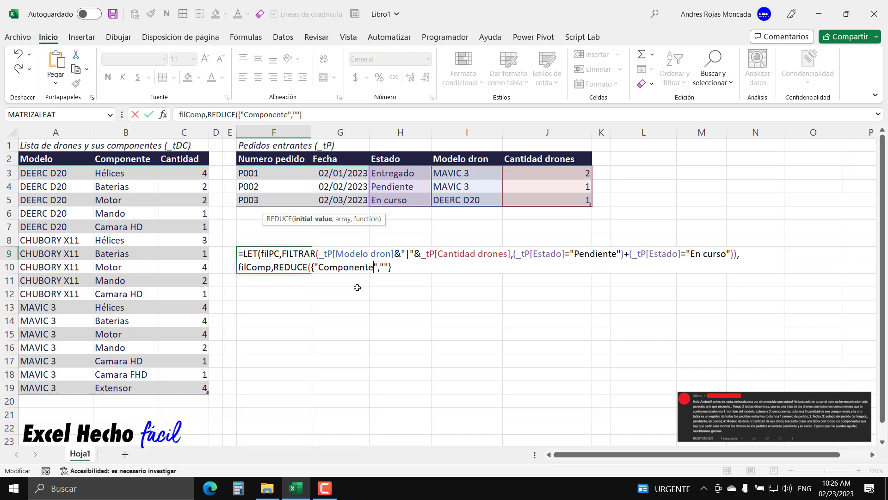
pyautogui.press('Right')
pyautogui.press('Right')
pyautogui.press('Right')
pyautogui.write('Cantidad total')
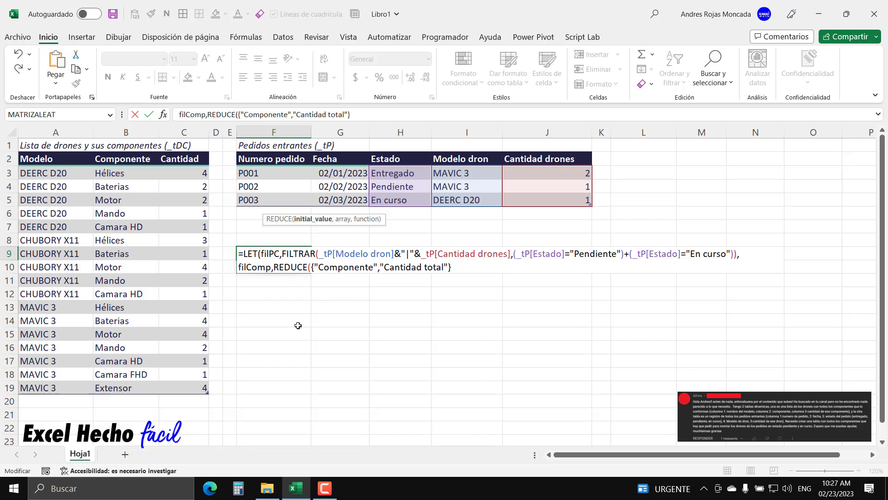
# Step: Set REDUCE's array argument to filPC and start a LAMBDA as its function argument
pyautogui.write(',')
pyautogui.write('fil')
pyautogui.press('Down')
pyautogui.press('Down')
pyautogui.press('Tab')
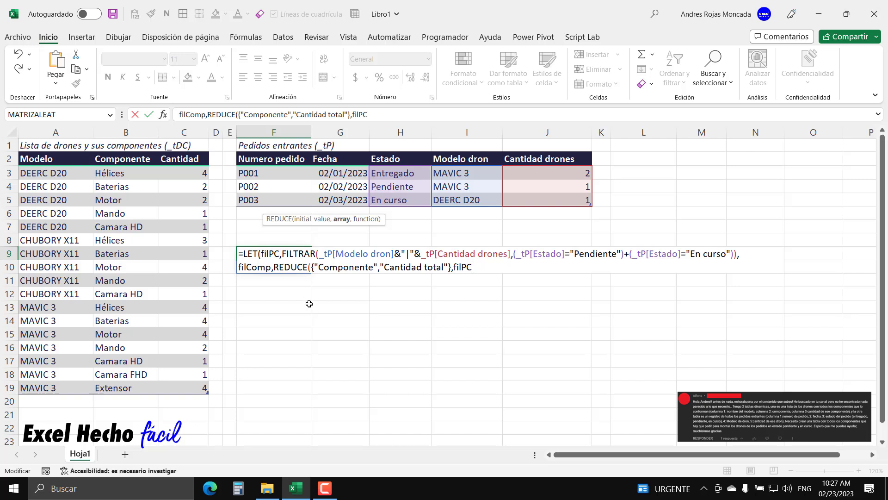
pyautogui.write(',LAMBDA(')
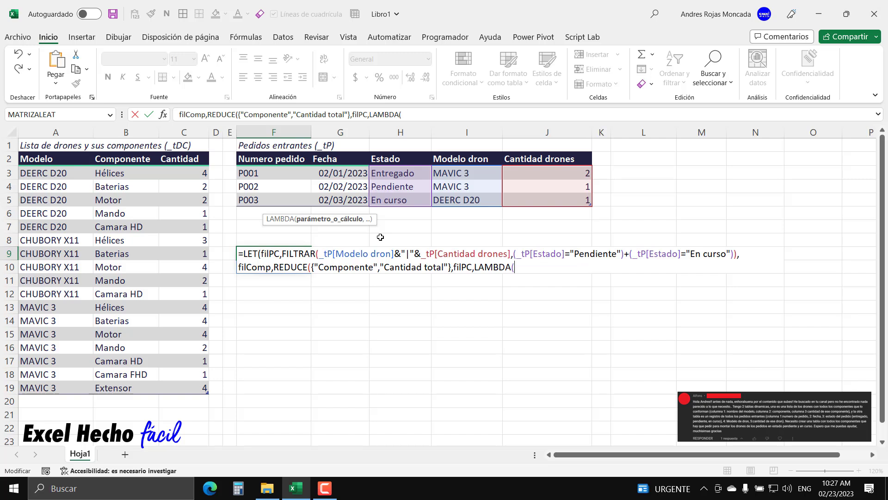
# Step: Name the LAMBDA parameters Acu for the accumulated header array and Item for each filPC element
pyautogui.write('Acu')
pyautogui.moveTo(515, 267); pyautogui.dragTo(531, 266)
pyautogui.moveTo(311, 259)
pyautogui.mouseDown()
pyautogui.moveTo(316, 269)
pyautogui.moveTo(452, 279)
pyautogui.mouseUp()
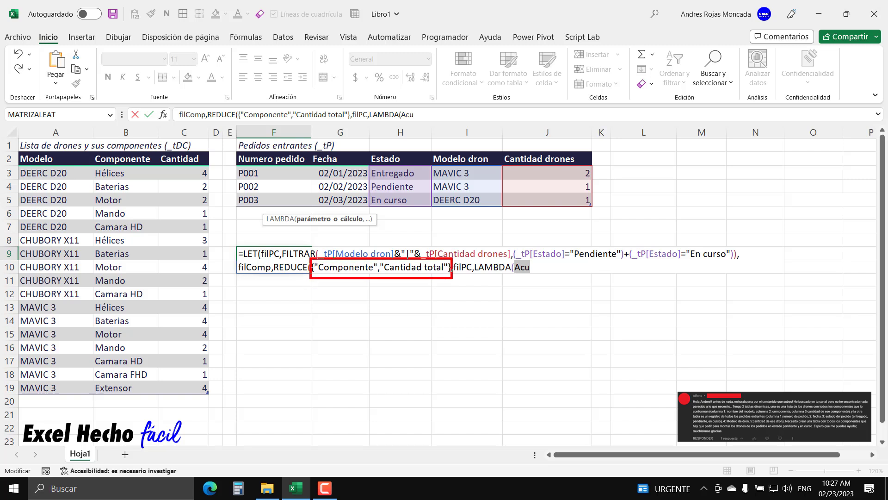
pyautogui.moveTo(380, 285)
pyautogui.mouseDown()
pyautogui.moveTo(446, 304)
pyautogui.moveTo(515, 285)
pyautogui.moveTo(518, 275)
pyautogui.mouseUp()
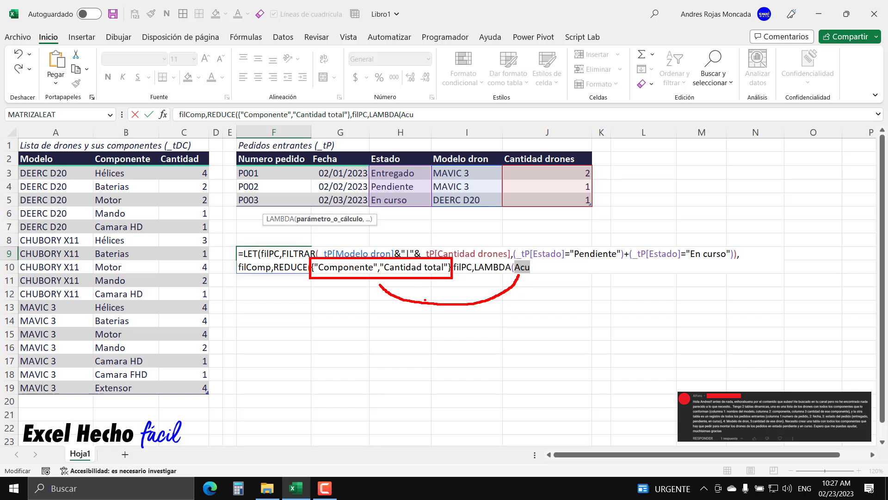
pyautogui.press('Escape')
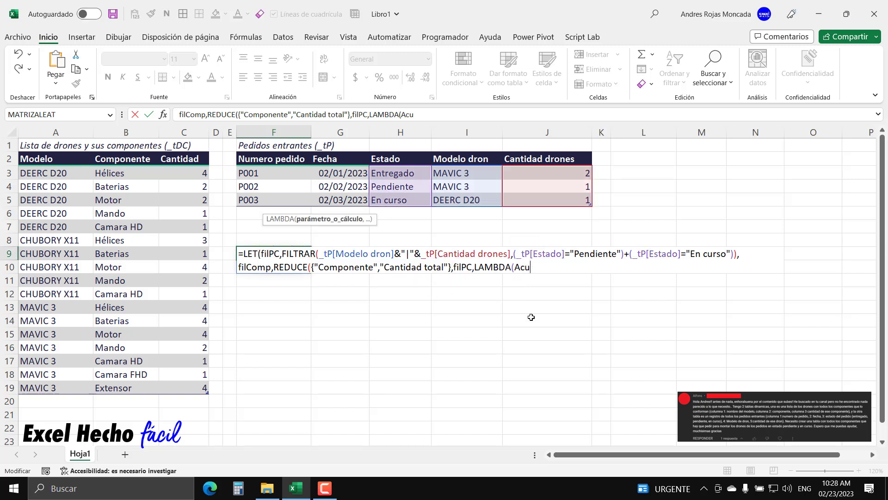
pyautogui.write(',')
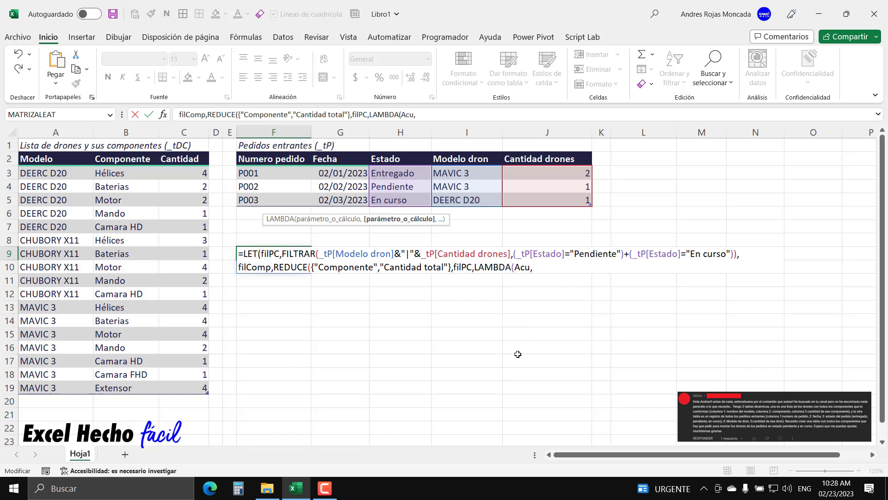
pyautogui.write('Item')
pyautogui.click(453, 269)
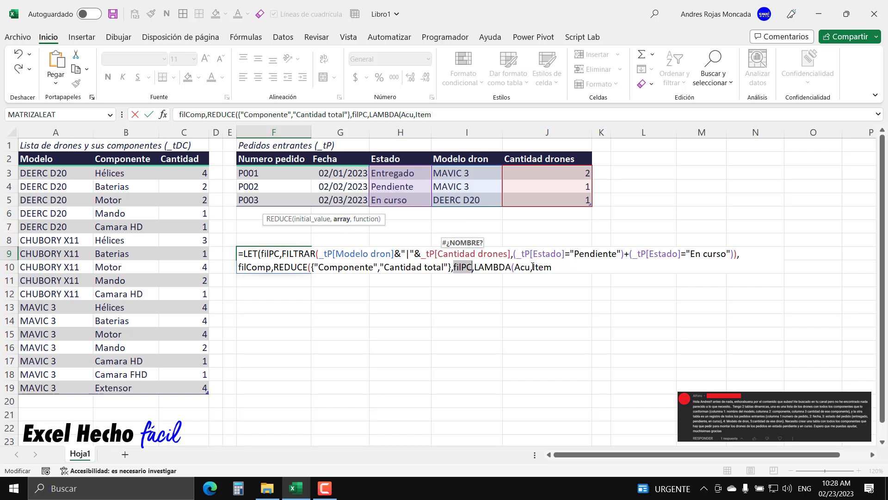
pyautogui.moveTo(533, 267); pyautogui.dragTo(561, 264)
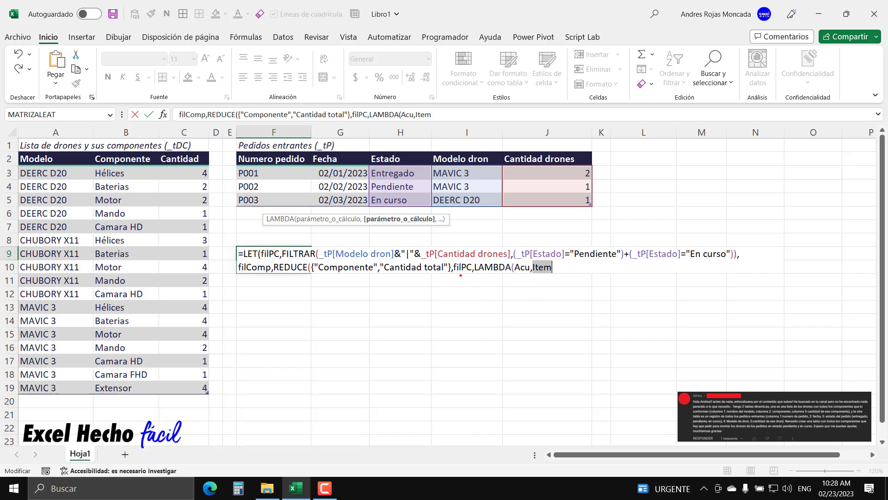
pyautogui.moveTo(461, 276)
pyautogui.mouseDown()
pyautogui.moveTo(498, 294)
pyautogui.moveTo(542, 276)
pyautogui.mouseUp()
pyautogui.moveTo(289, 278); pyautogui.dragTo(290, 310)
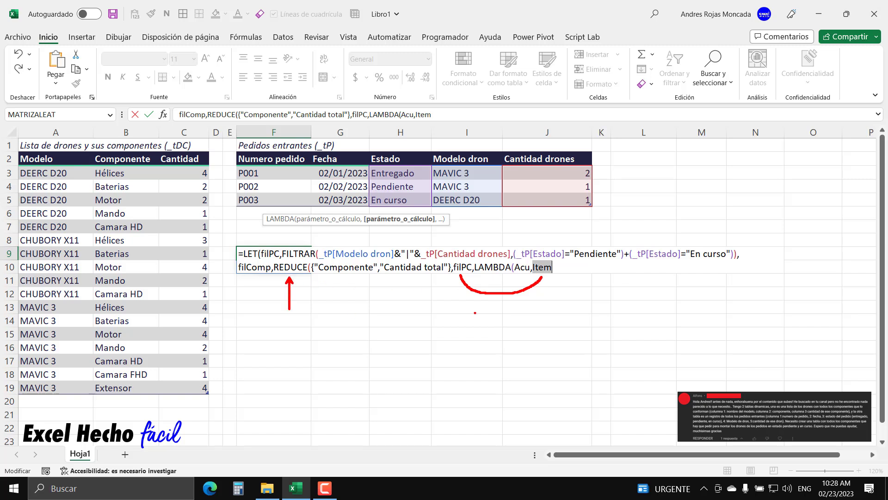
pyautogui.press('Escape')
# Step: Add the argument separator after LAMBDA's Item parameter and begin a new formula line for its calculation
pyautogui.click(558, 268)
pyautogui.write(',')
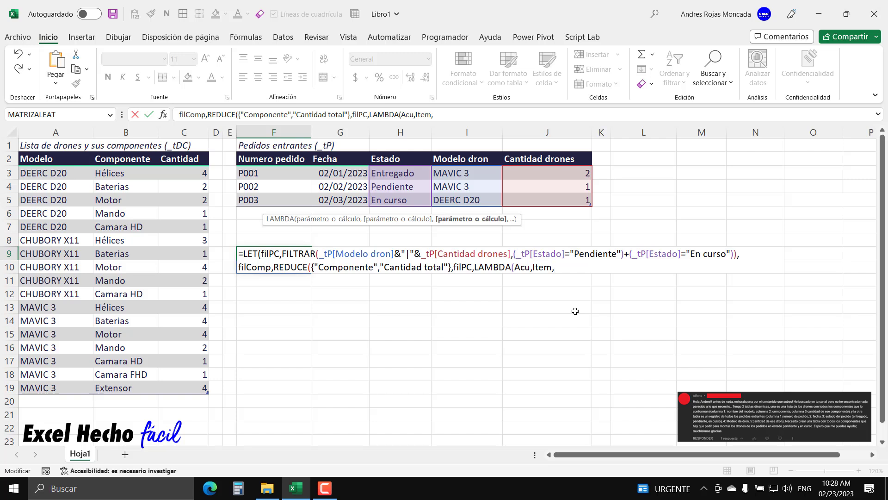
pyautogui.click(322, 224)
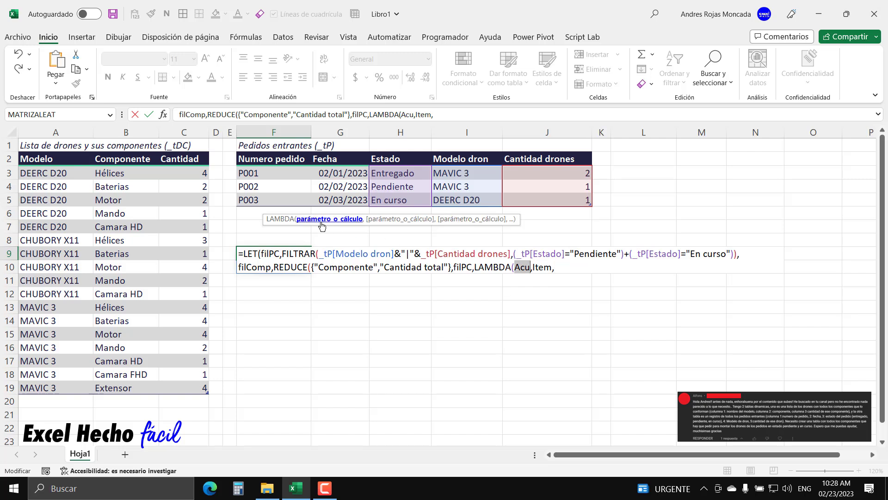
pyautogui.click(392, 225)
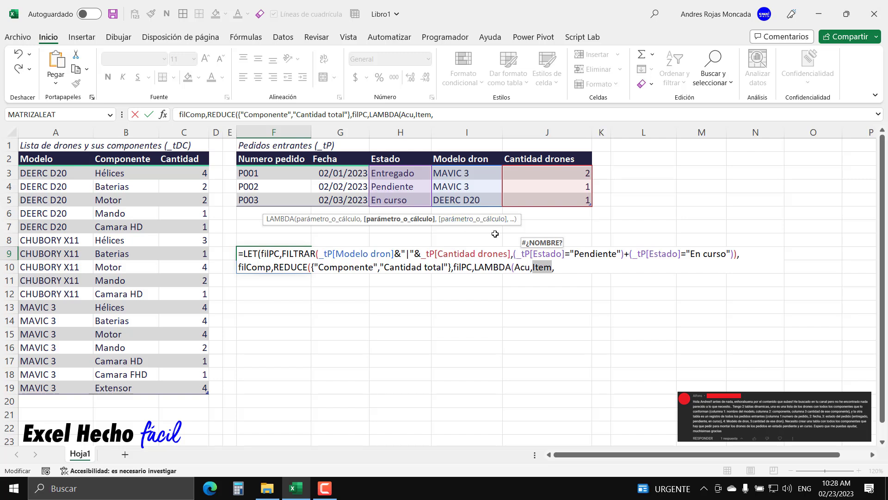
pyautogui.press('End')
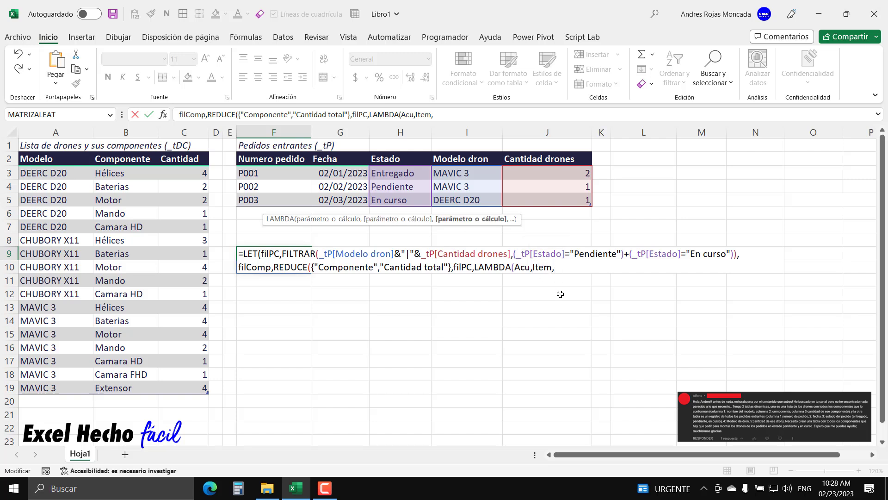
pyautogui.hotkey('alt', 'Return')
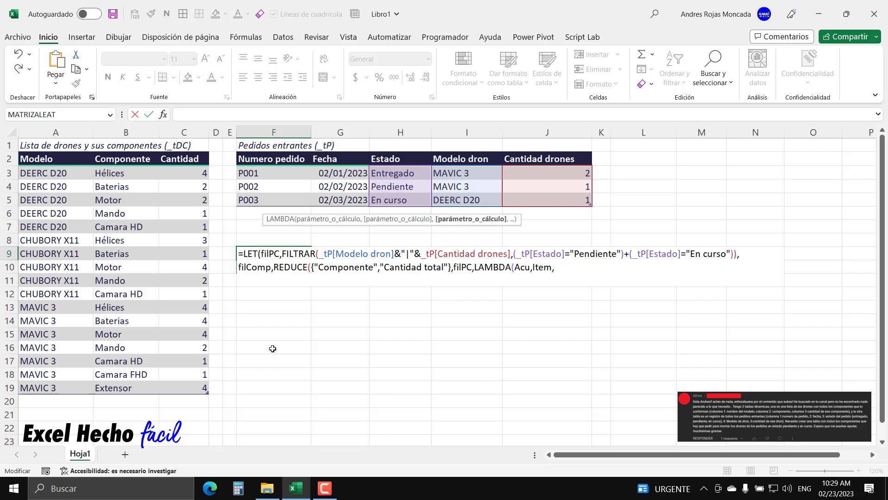
# Step: Begin LAMBDA's calculation with APILARV, using Acu as the first array to stack
pyautogui.write('api')
pyautogui.press('Down')
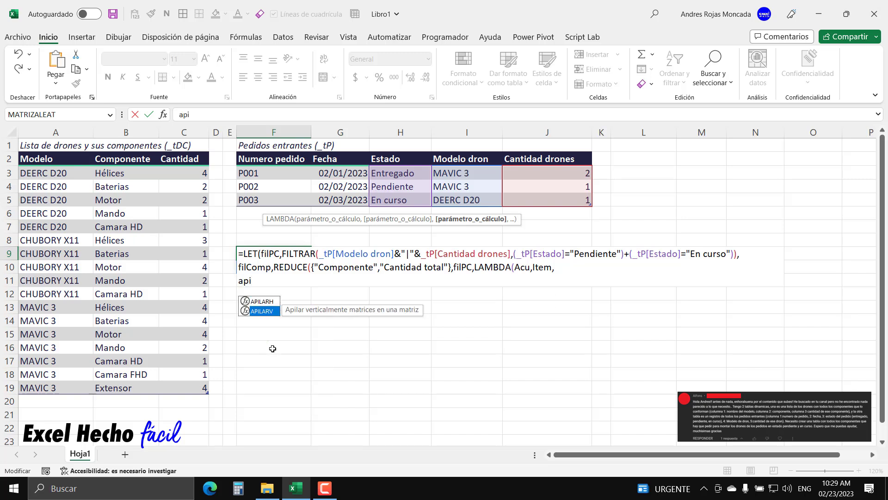
pyautogui.press('Tab')
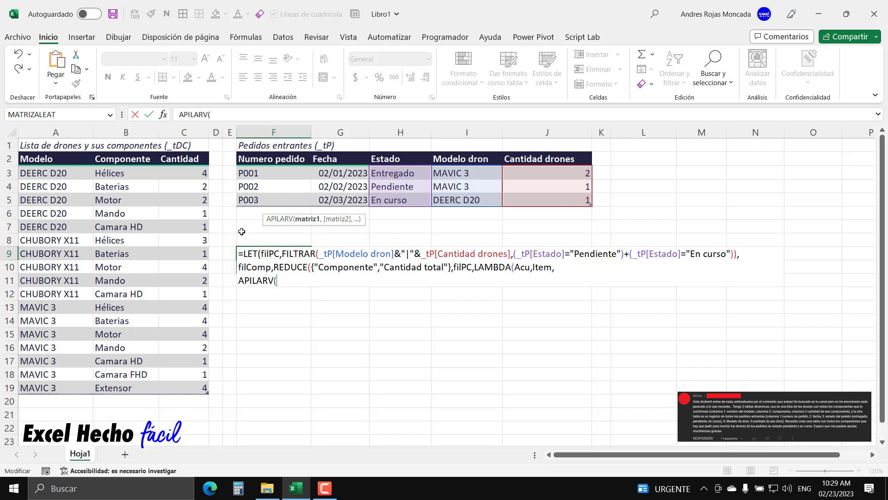
pyautogui.write('Acu')
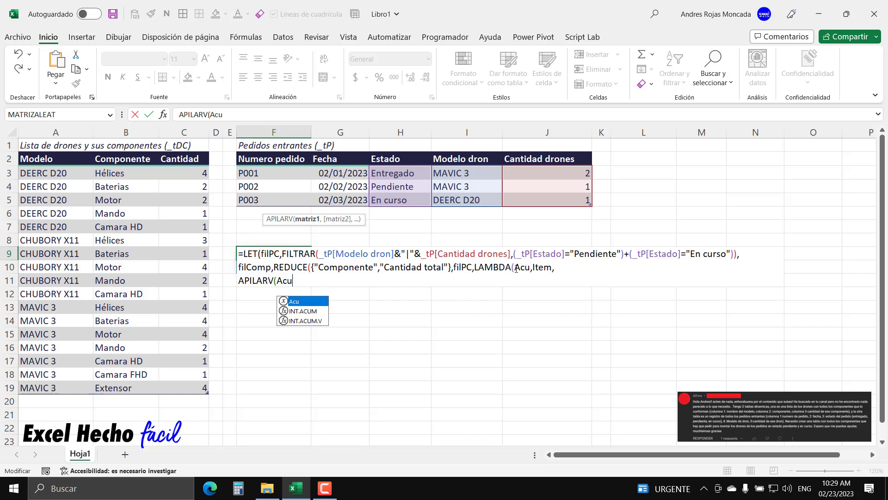
pyautogui.click(299, 283)
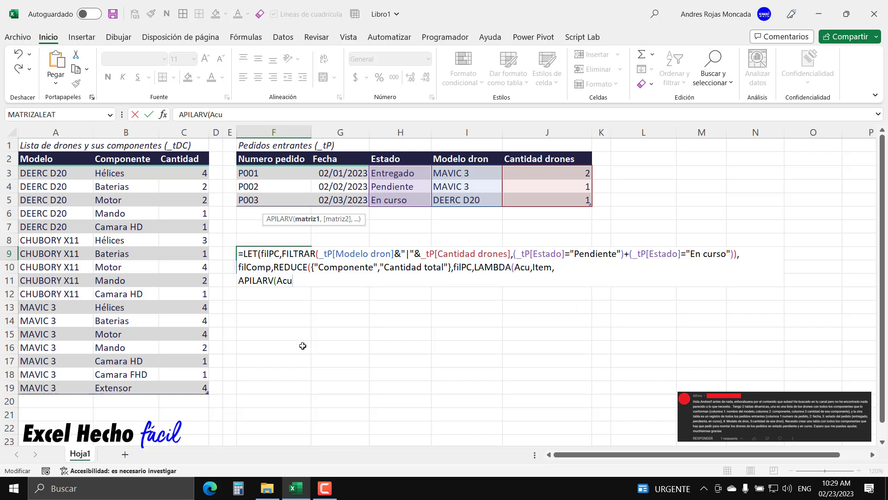
pyautogui.write(',')
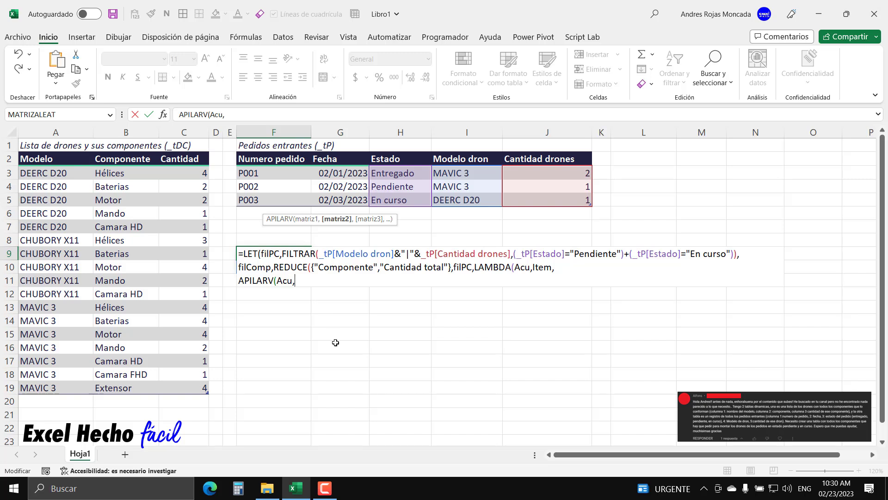
# Step: Start a nested LET as APILARV's second array and name its first variable Mod
pyautogui.write('let(')
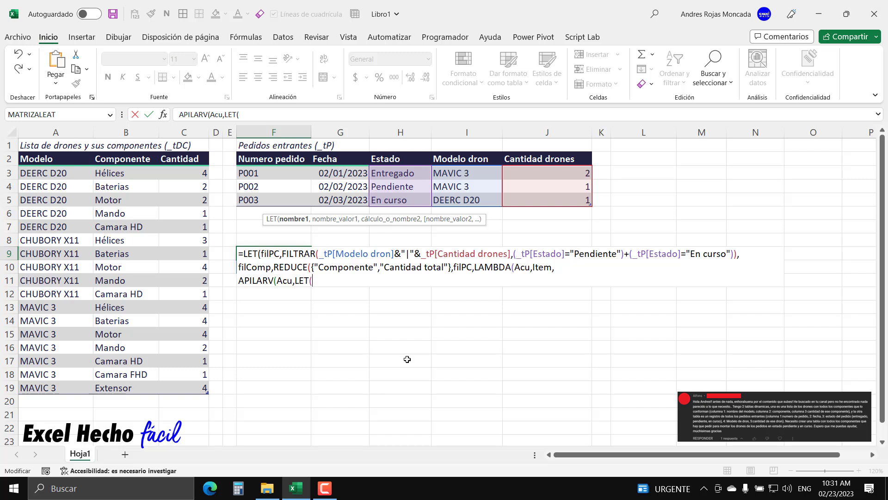
pyautogui.write('Mod')
pyautogui.write(',')
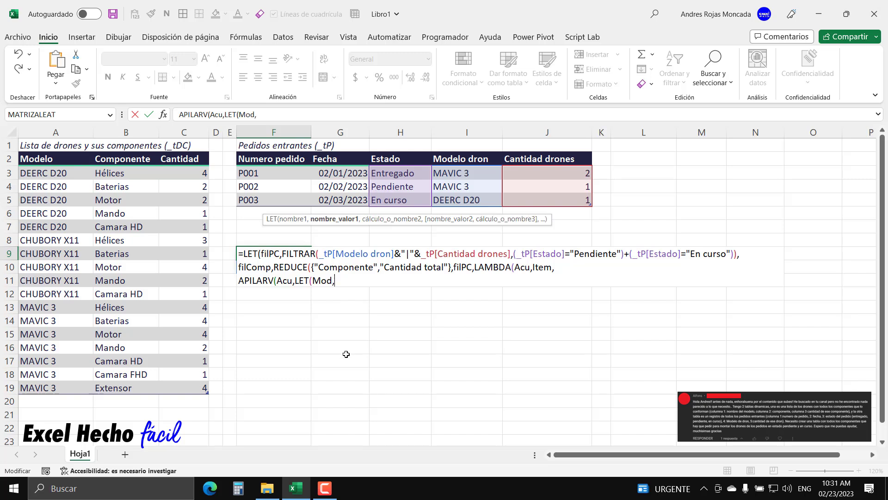
# Step: Define Mod as the text before the "|" delimiter in Item with TEXTOANTES(Item,"|")
pyautogui.write('te')
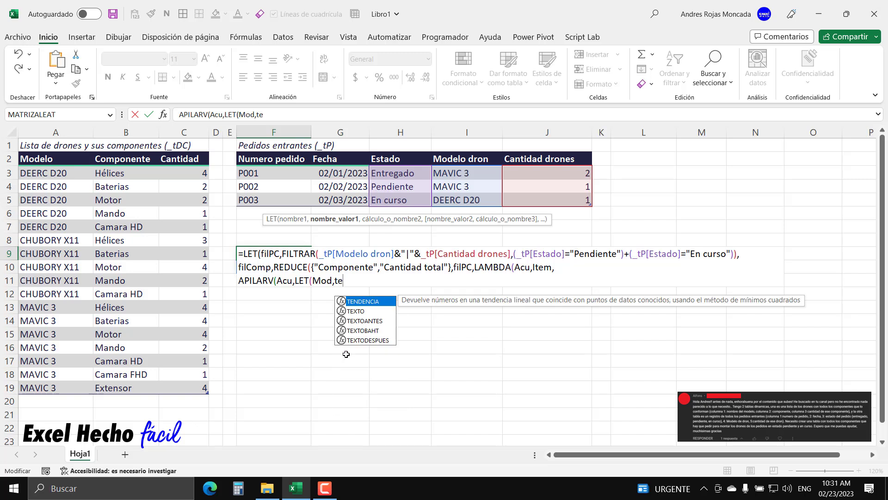
pyautogui.press('Down')
pyautogui.press('Down')
pyautogui.press('Tab')
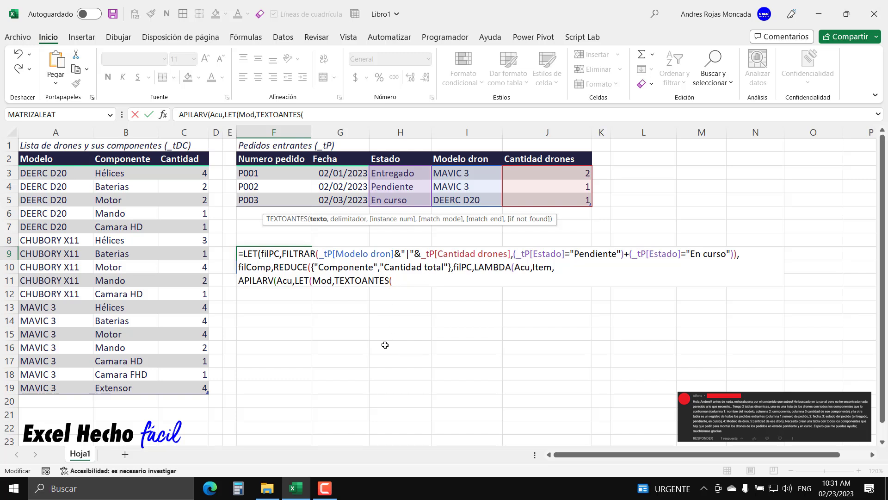
pyautogui.write('Item,')
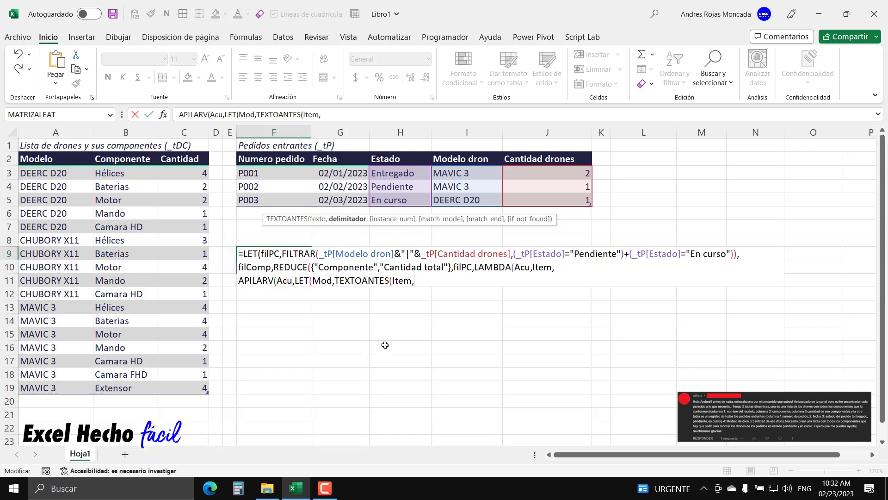
pyautogui.write('"|"')
pyautogui.moveTo(333, 280); pyautogui.dragTo(313, 282)
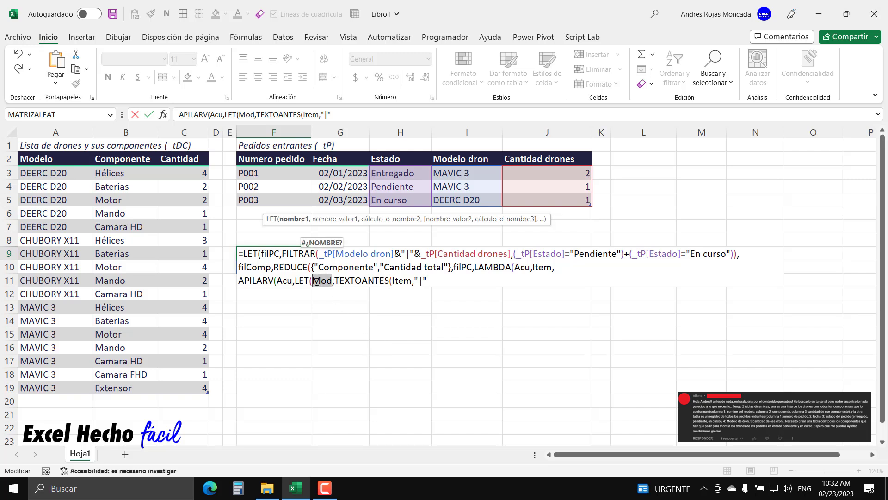
pyautogui.click(440, 281)
pyautogui.write('),')
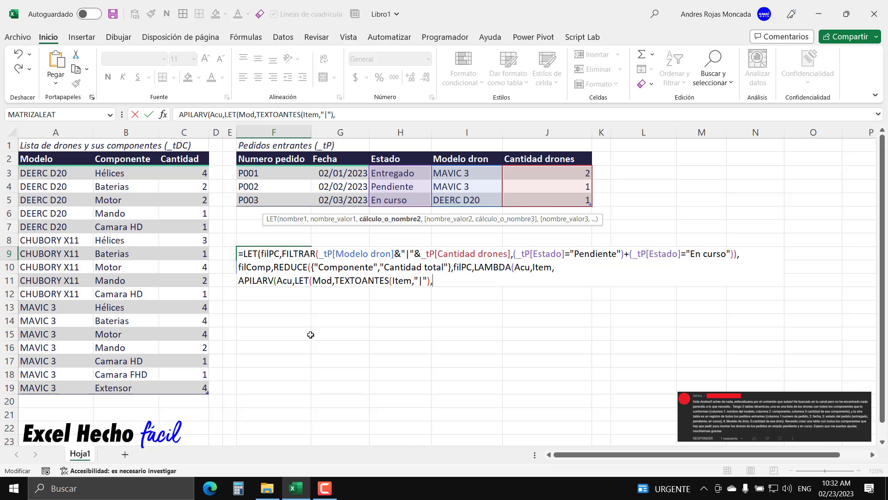
# Step: Add a second nested LET variable named CanDrn, defined as TEXTODESPUES(Item,"|")
pyautogui.write('Can')
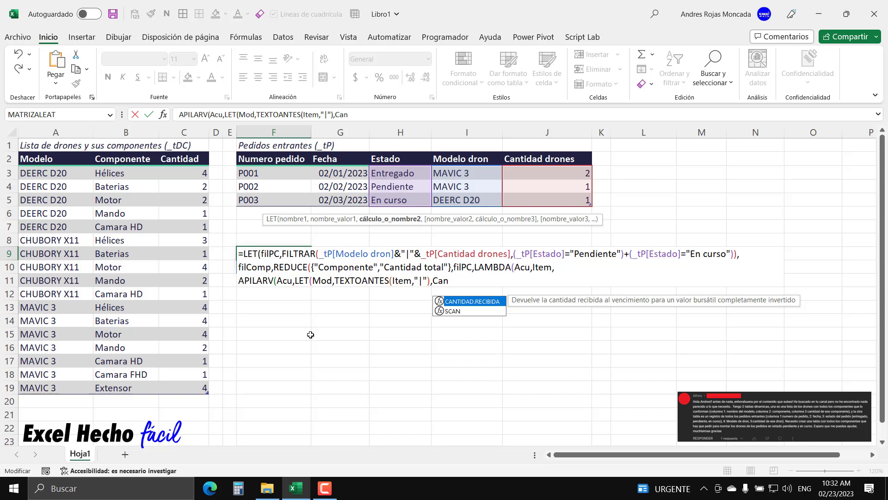
pyautogui.write('Drn')
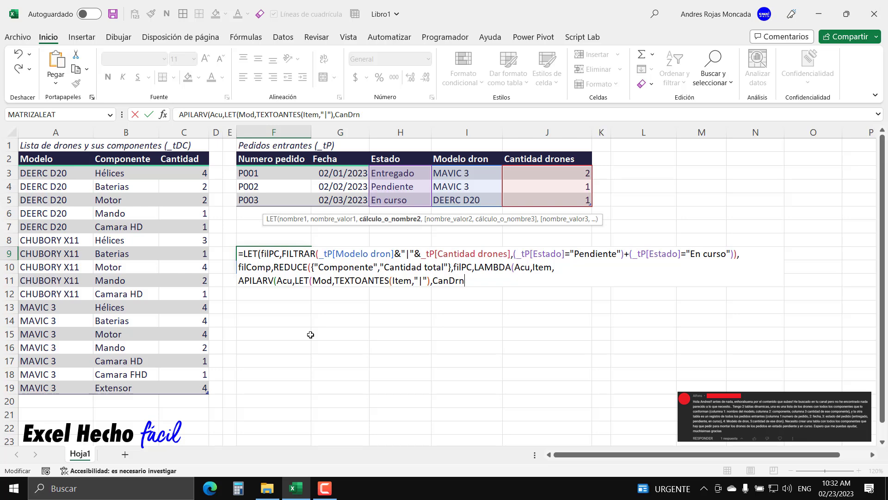
pyautogui.write(',text')
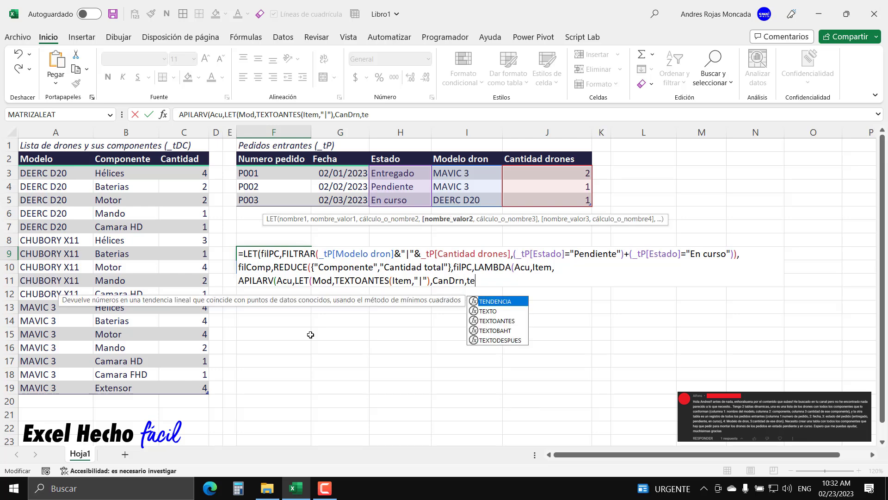
pyautogui.press('Down')
pyautogui.press('Down')
pyautogui.press('Down')
pyautogui.press('Tab')
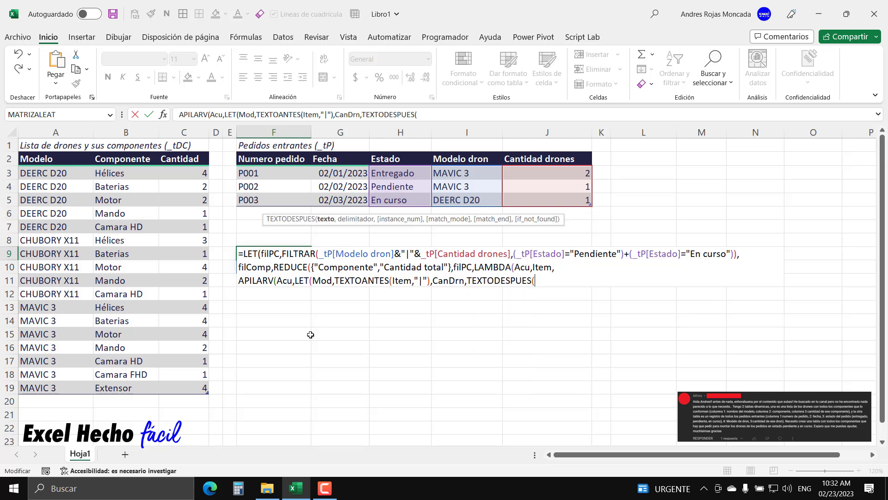
pyautogui.write('Item,"|""|")')
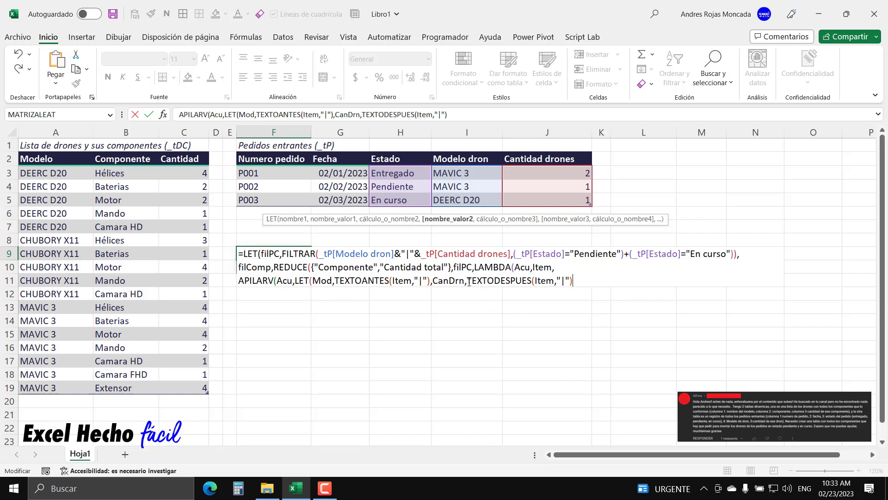
# Step: Multiply the TEXTODESPUES result by 1 to convert CanDrn to a number, and close its definition with a comma
pyautogui.moveTo(469, 282); pyautogui.dragTo(610, 283)
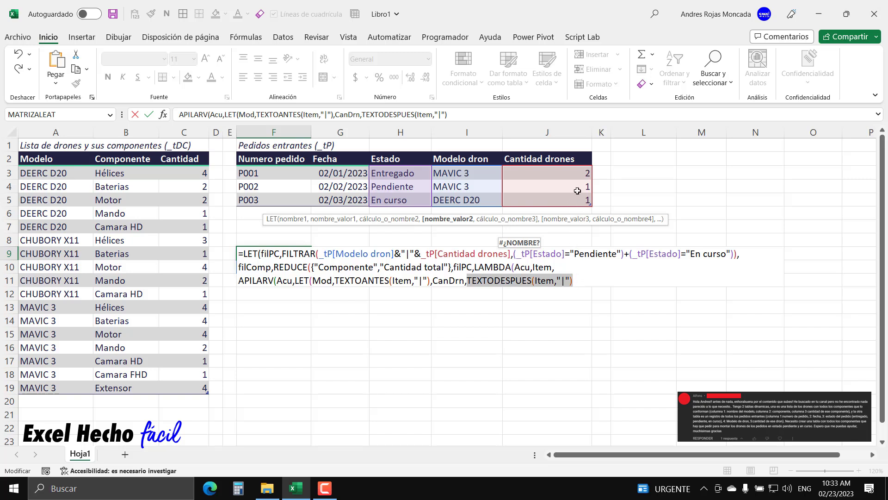
pyautogui.click(578, 278)
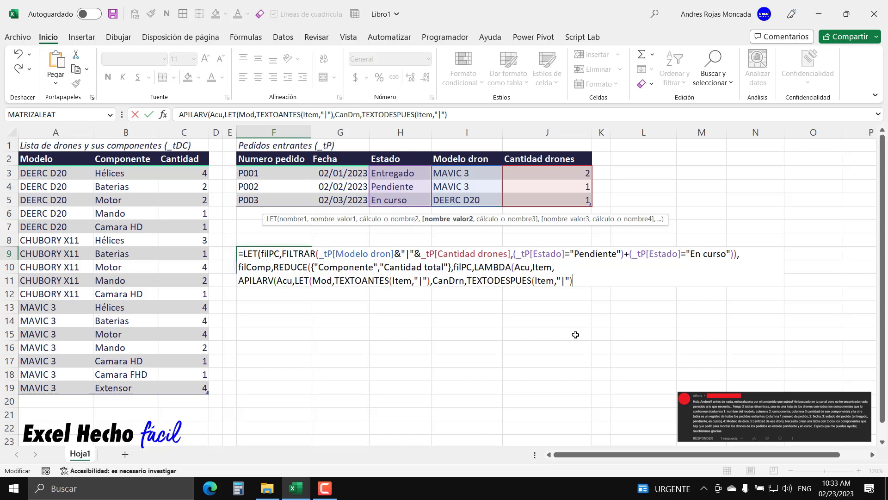
pyautogui.write('*1')
pyautogui.write(',')
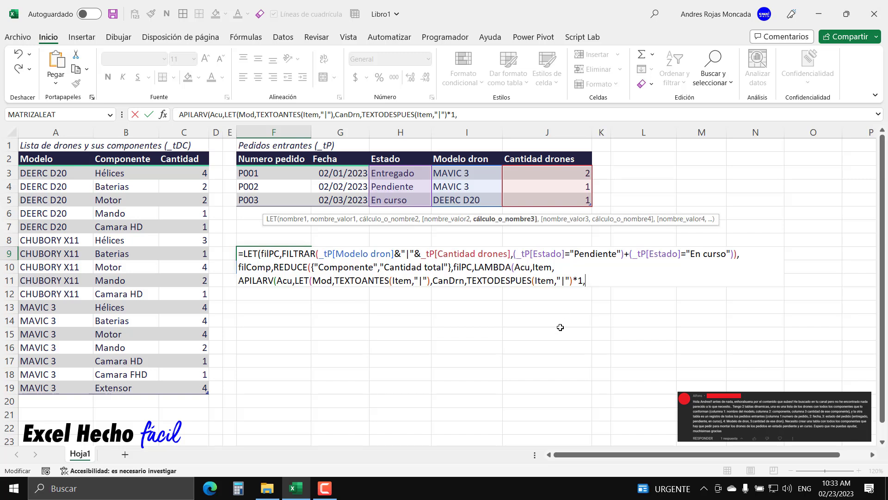
# Step: On a new formula line, begin the nested LET's calculation with APILARH and open FILTRAR as its first array
pyautogui.hotkey('alt', 'Return')
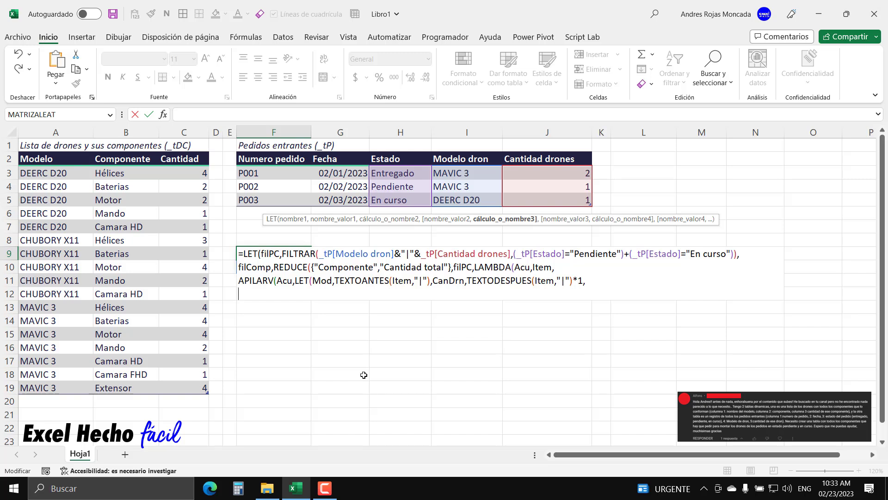
pyautogui.write('ap')
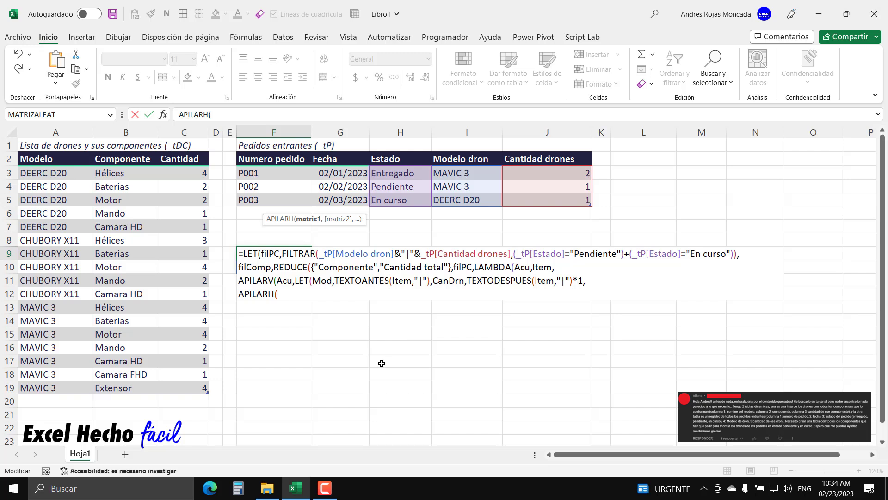
pyautogui.write('fil')
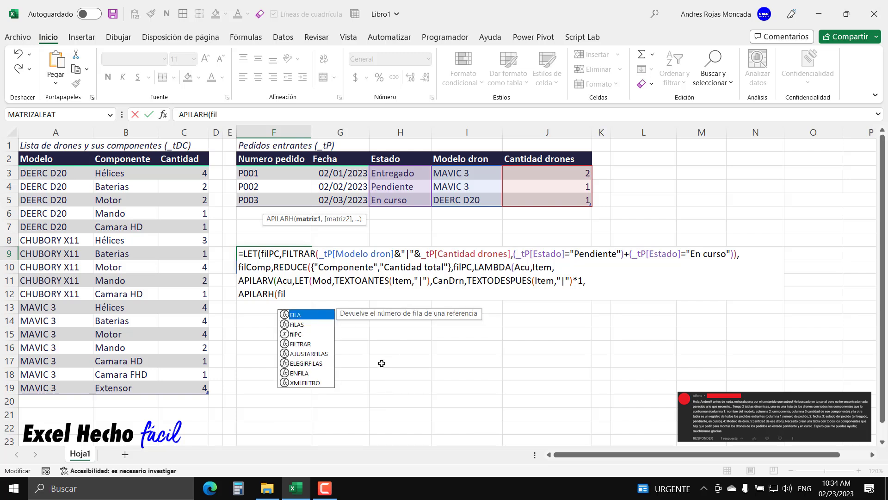
pyautogui.press('Down')
pyautogui.press('Down')
pyautogui.press('Down')
pyautogui.press('Tab')
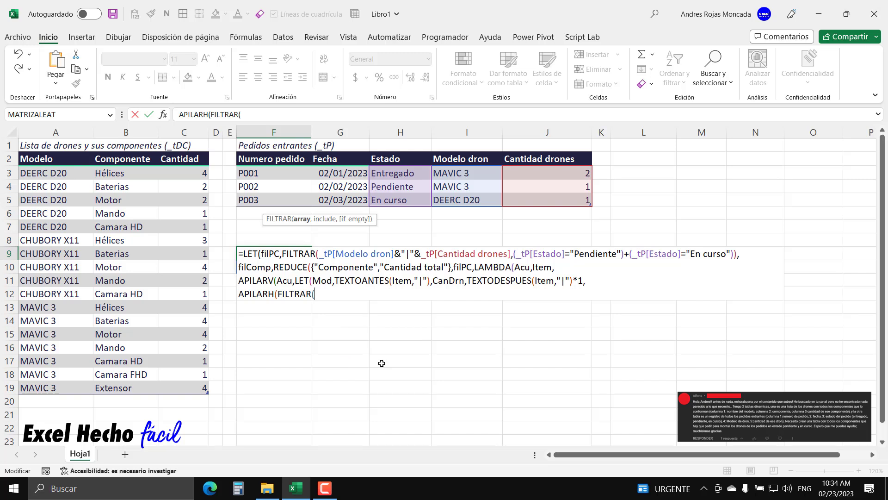
# Step: Make FILTRAR return _tDC[Componente] where _tDC[Modelo] equals Mod, and close the function
pyautogui.click(142, 151)
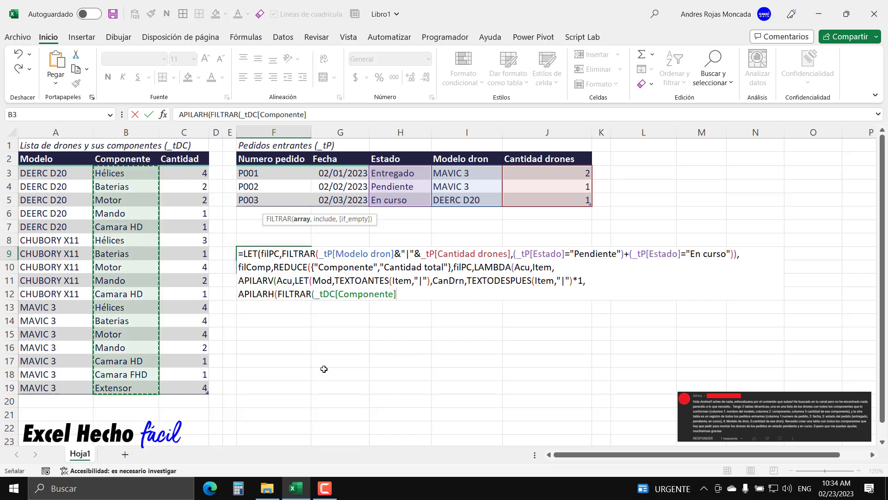
pyautogui.write(',')
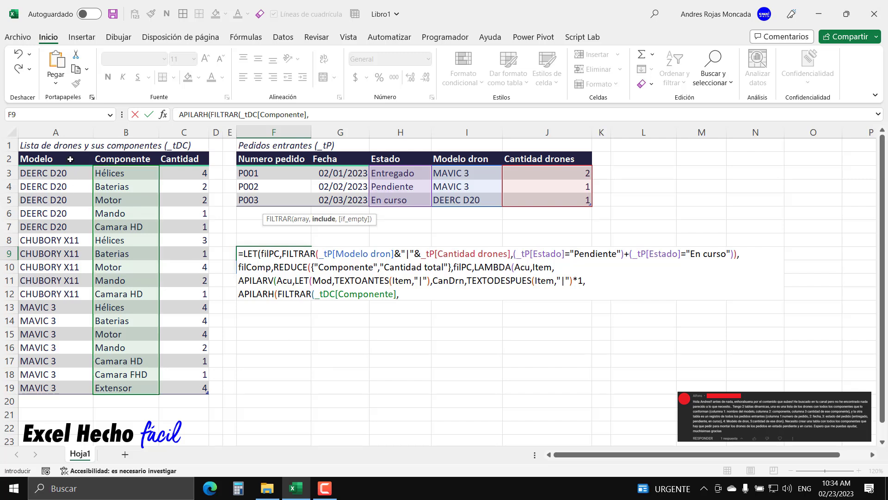
pyautogui.click(70, 155)
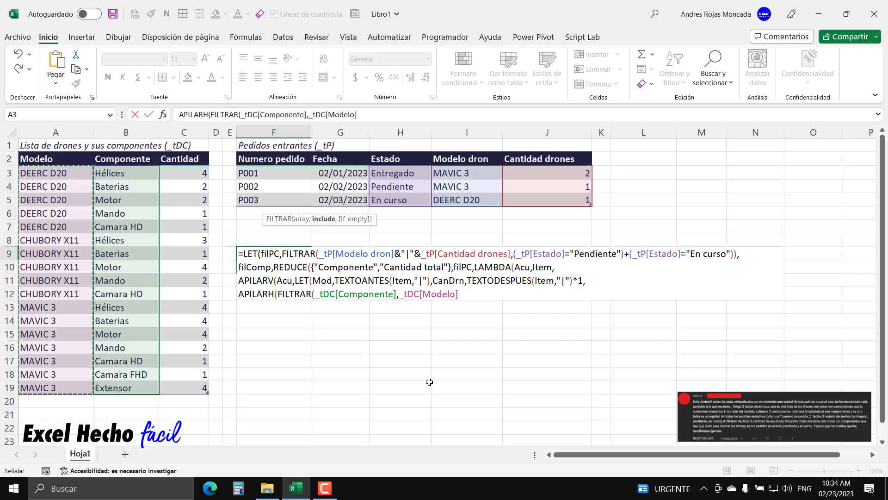
pyautogui.write('=')
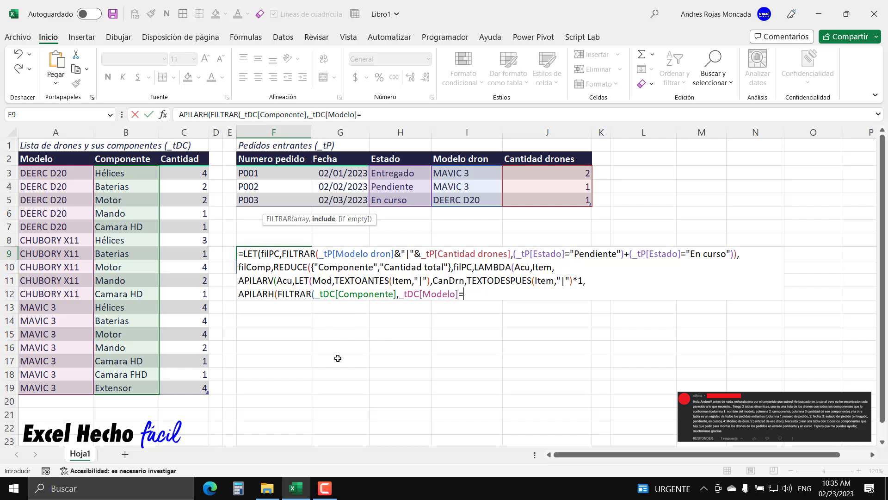
pyautogui.write('mo')
pyautogui.press('Tab')
pyautogui.write(')')
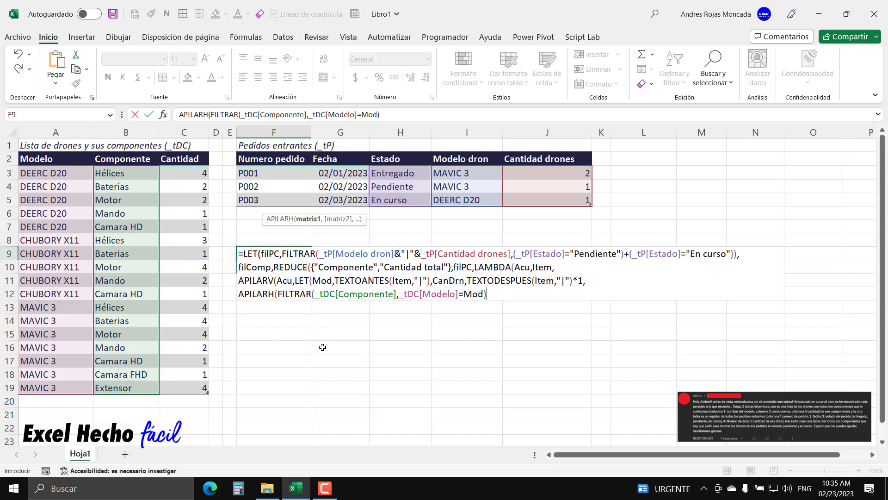
# Step: Add a second array argument to APILARH after the component filter by opening another FILTRAR
pyautogui.click(277, 294)
pyautogui.hotkey('shift', 'End')
pyautogui.click(494, 292)
pyautogui.write(',')
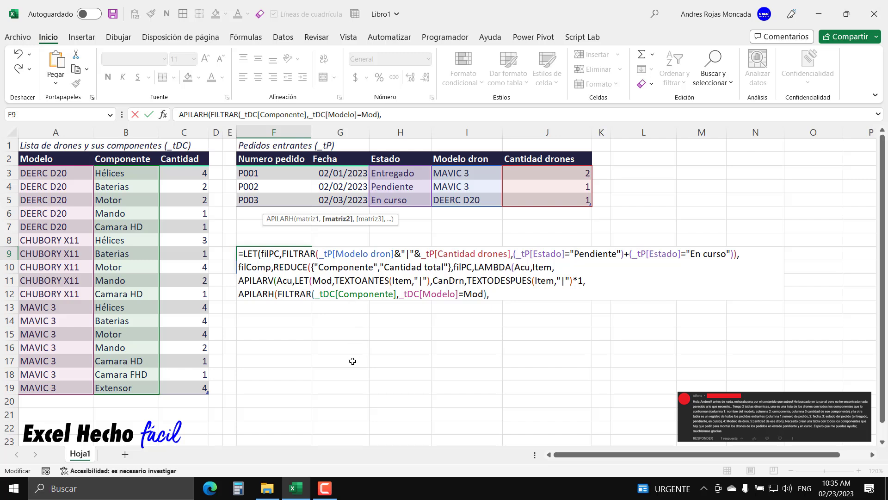
pyautogui.write('fil')
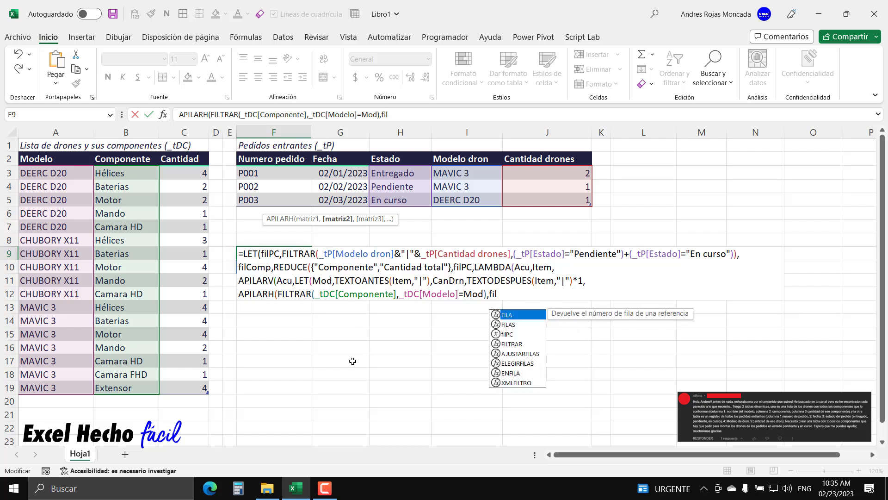
pyautogui.press('Down')
pyautogui.press('Down')
pyautogui.press('Down')
pyautogui.press('Tab')
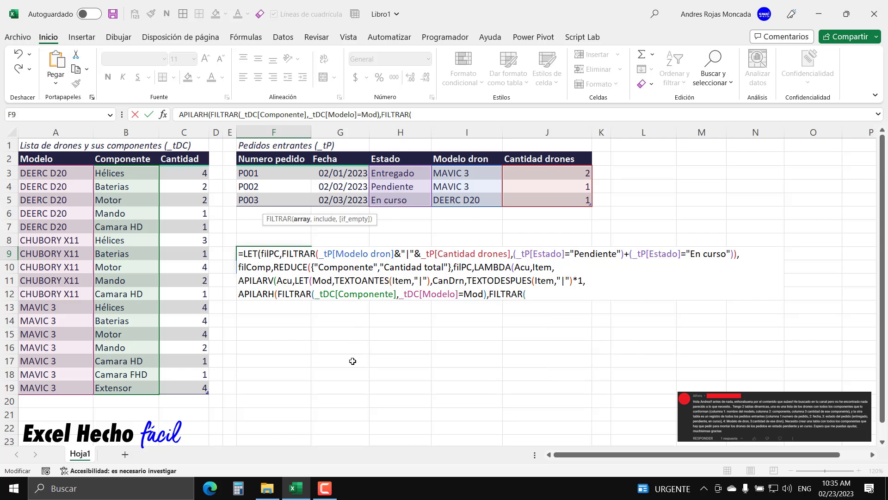
pyautogui.click(490, 292)
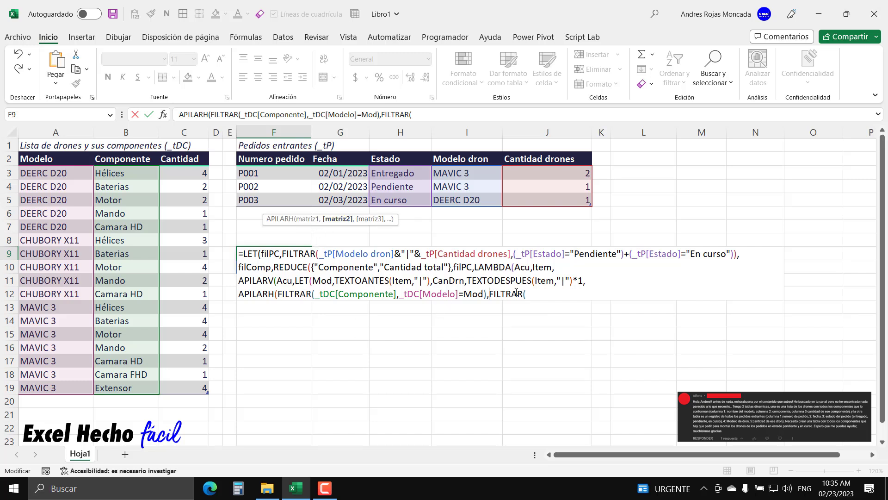
pyautogui.click(526, 294)
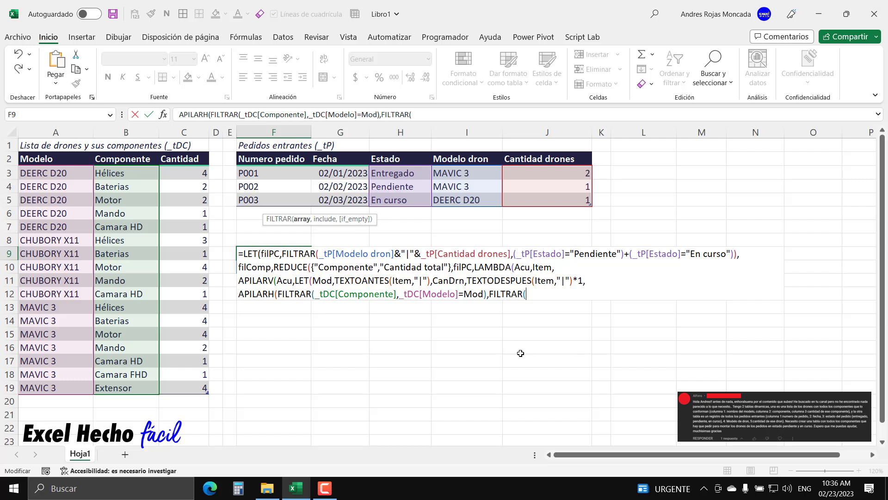
# Step: Make the second FILTRAR return _tDC[Cantidad] where _tDC[Modelo] equals Mod, and close the function
pyautogui.click(192, 151)
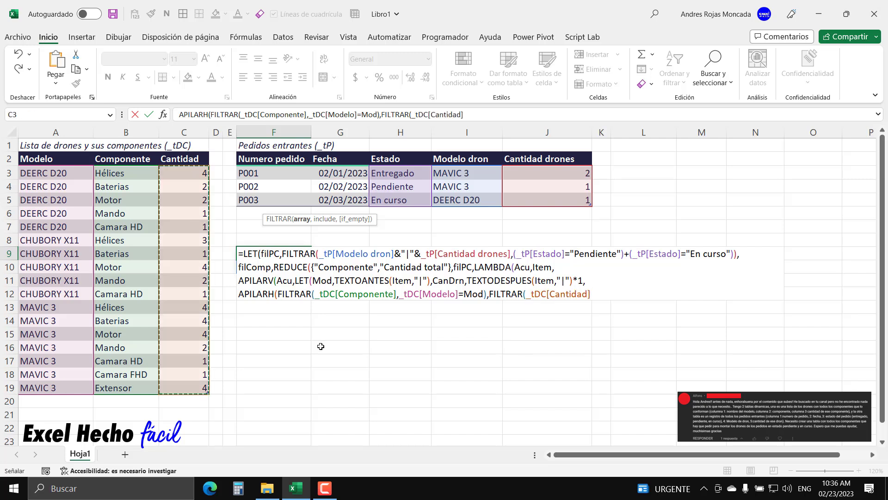
pyautogui.write(',')
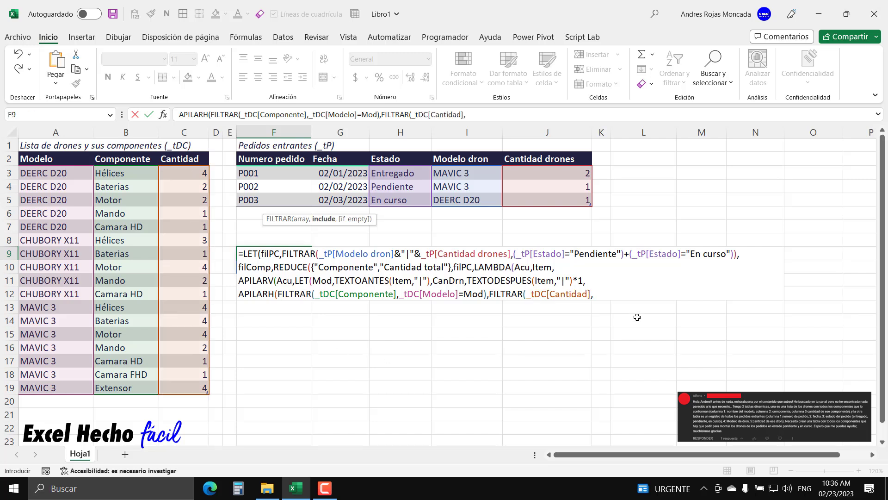
pyautogui.click(65, 157)
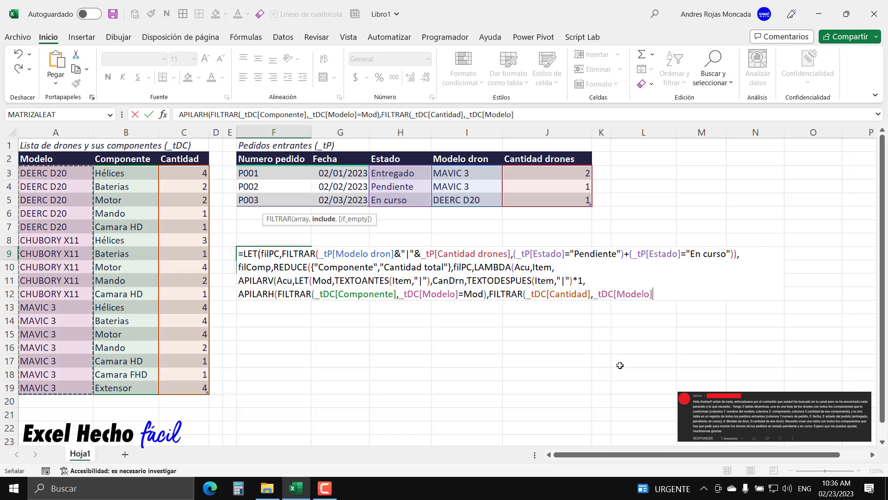
pyautogui.write('=')
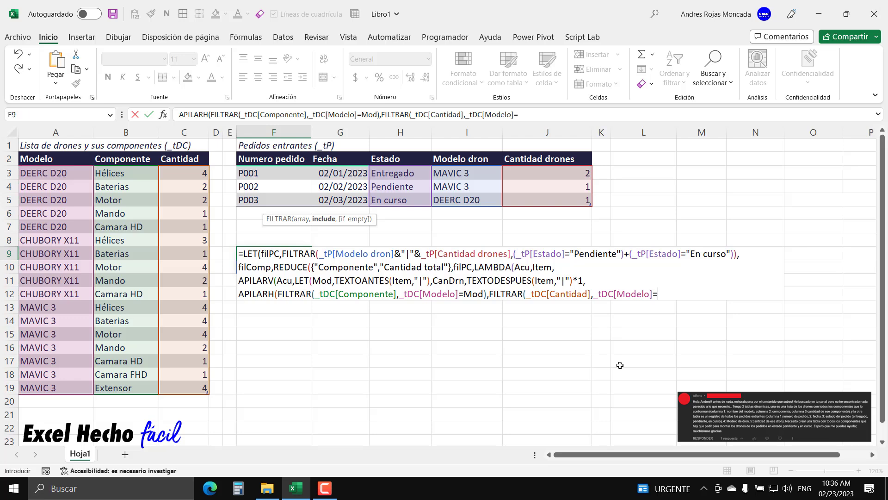
pyautogui.write('mo')
pyautogui.press('Tab')
pyautogui.write(')')
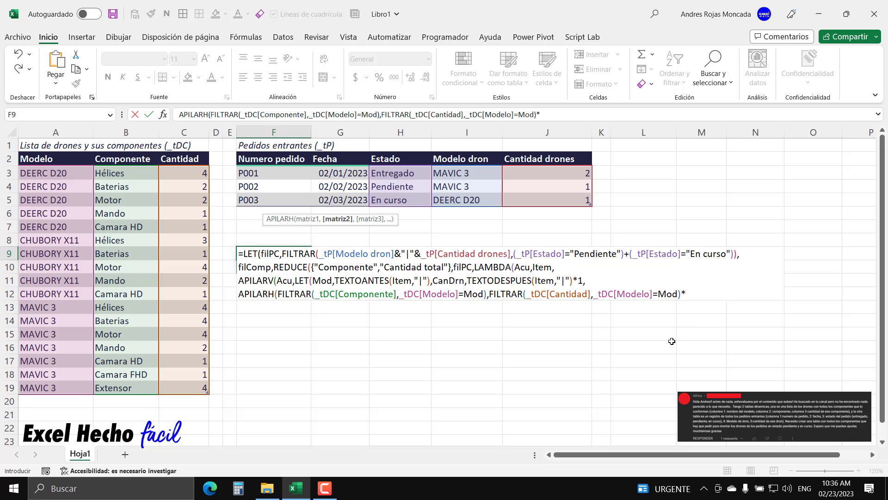
# Step: Multiply the filtered quantities by CanDrn and close APILARH, the nested LET, APILARV, LAMBDA and REDUCE, ending with a comma
pyautogui.write('CanDrn)')
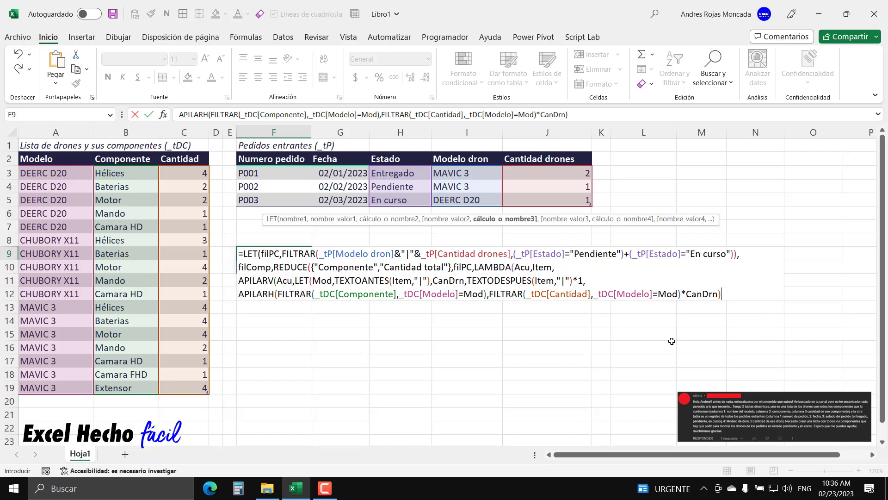
pyautogui.write(')')
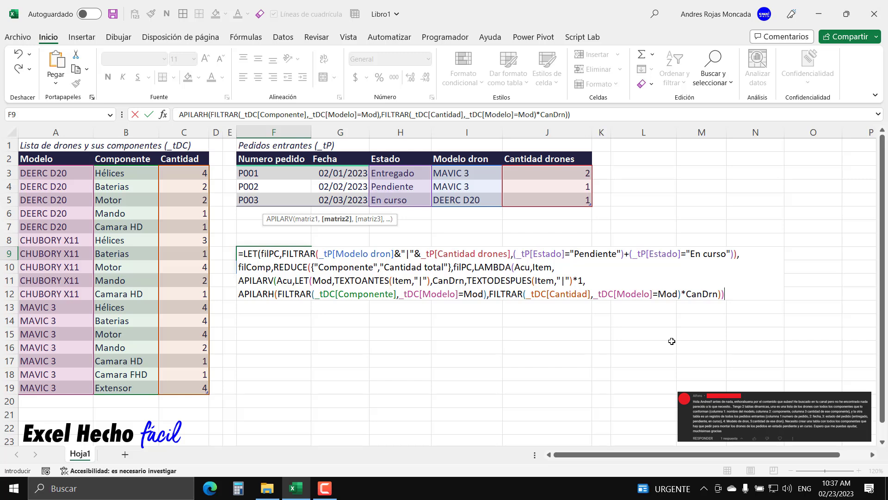
pyautogui.click(295, 281)
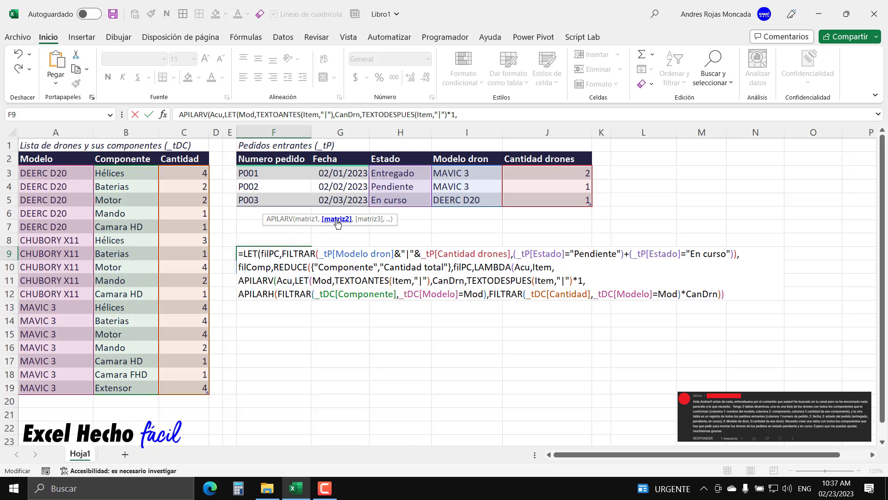
pyautogui.click(724, 295)
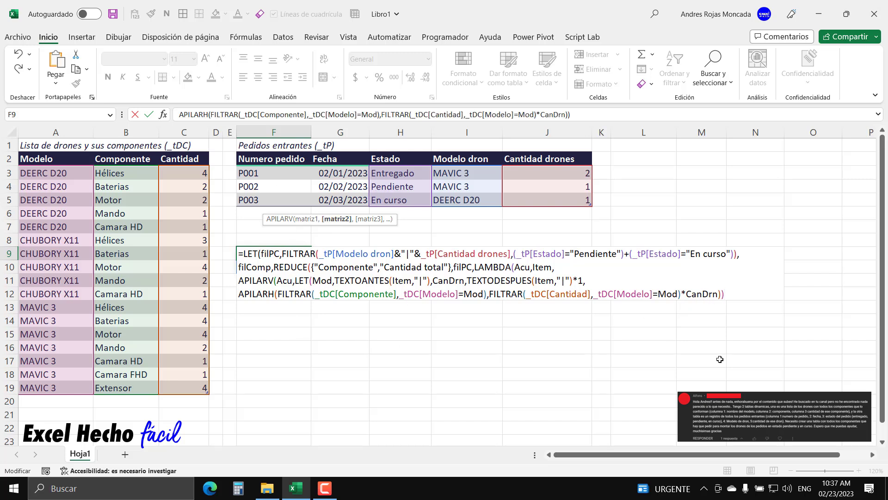
pyautogui.write(')')
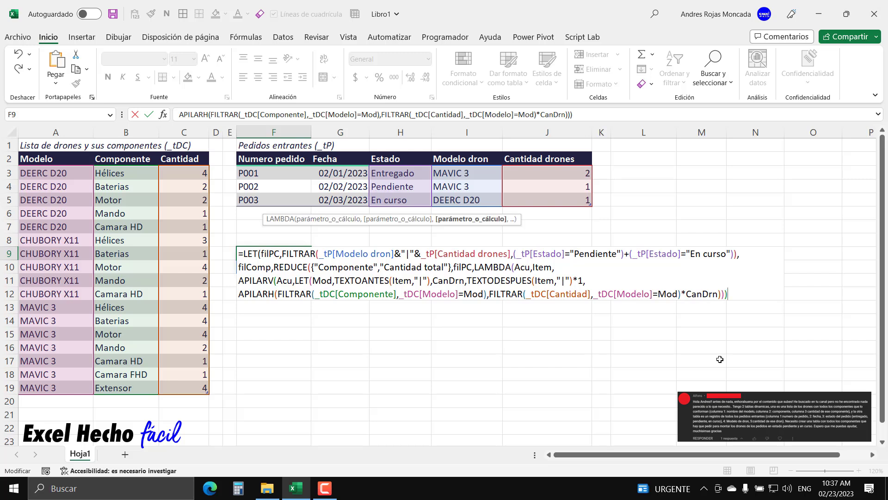
pyautogui.write(')')
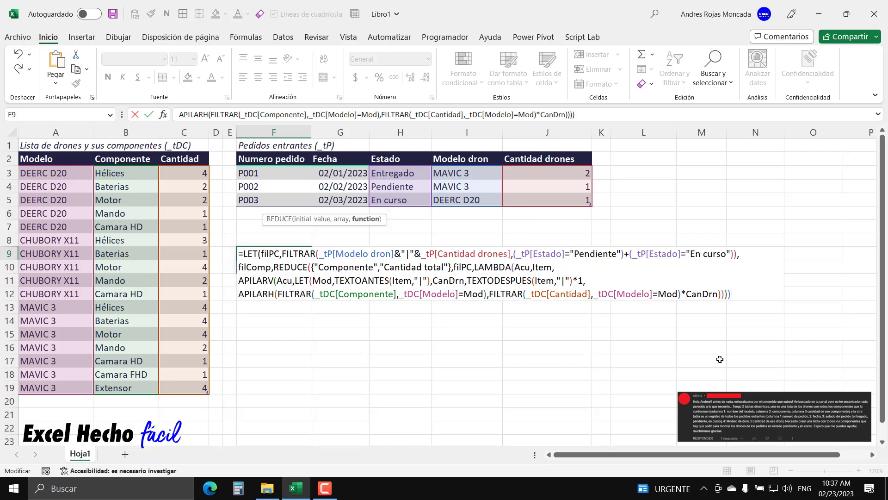
pyautogui.write(')')
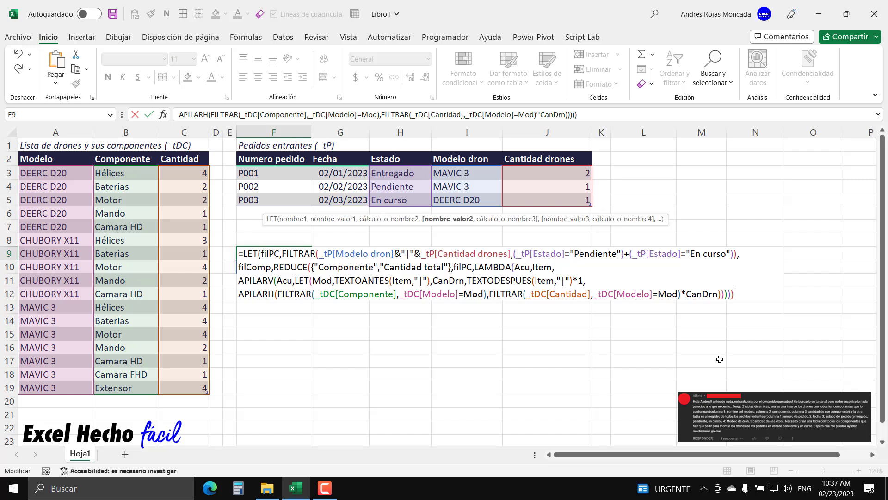
pyautogui.write(',')
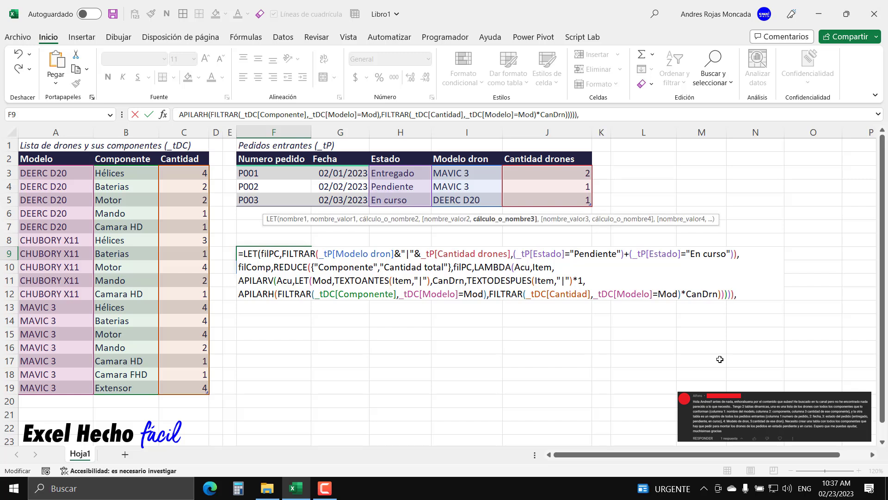
# Step: On a new formula line, return filComp as the outer LET's result, close the function and commit the formula
pyautogui.hotkey('alt', 'Return')
pyautogui.write('fil')
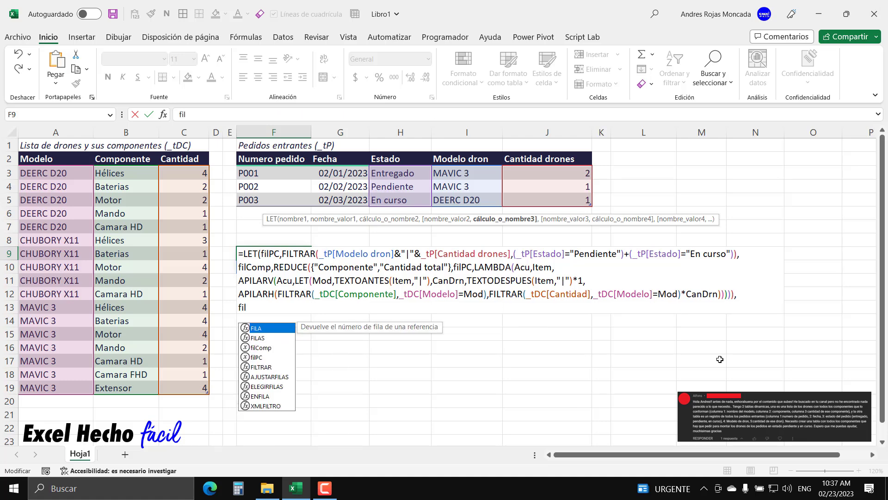
pyautogui.press('Down')
pyautogui.press('Down')
pyautogui.press('Tab')
pyautogui.write(')')
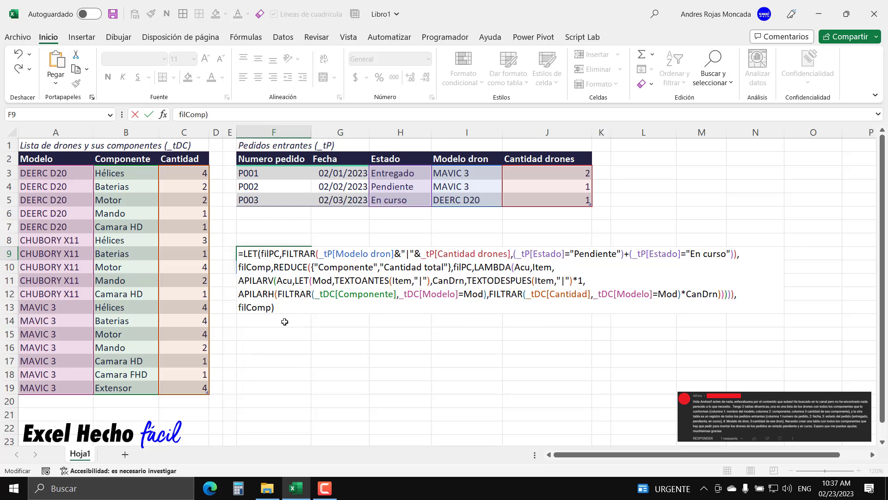
pyautogui.press('Return')
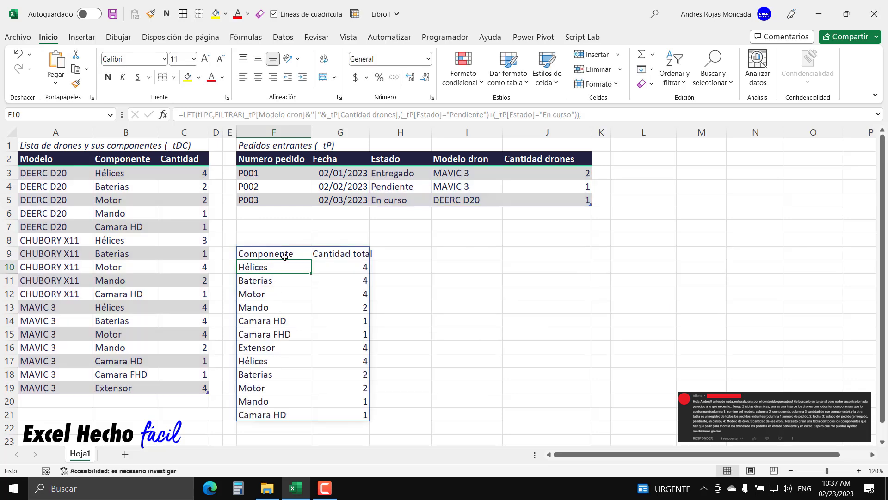
# Step: Compare the spilled components and quantities with the pending and in-progress orders and the MAVIC 3 rows of the component list
pyautogui.moveTo(279, 271); pyautogui.dragTo(278, 416)
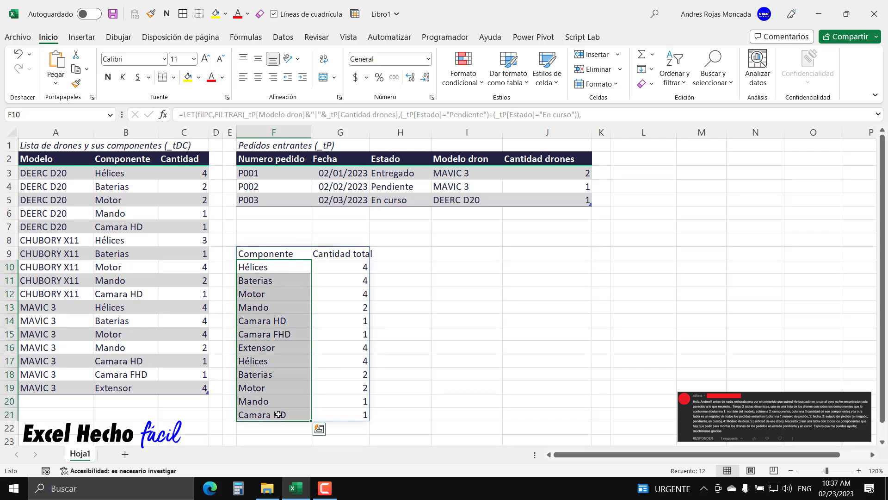
pyautogui.moveTo(336, 268); pyautogui.dragTo(336, 415)
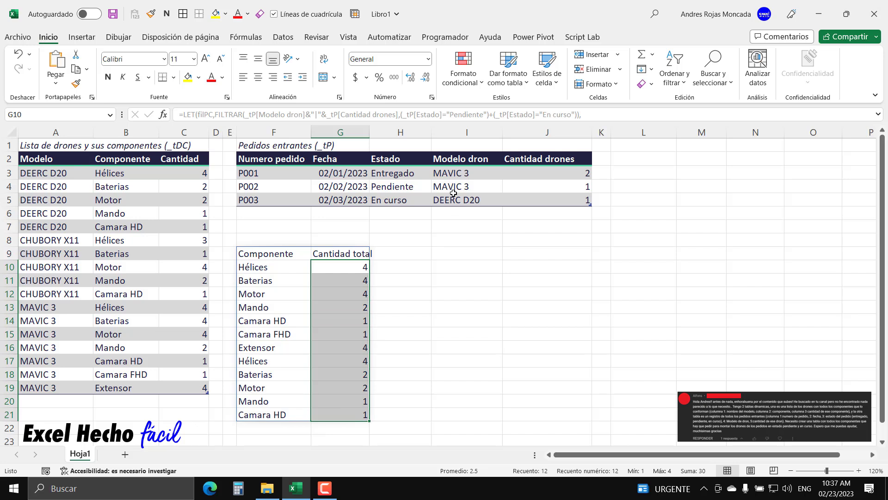
pyautogui.moveTo(398, 187); pyautogui.dragTo(398, 198)
pyautogui.click(465, 190)
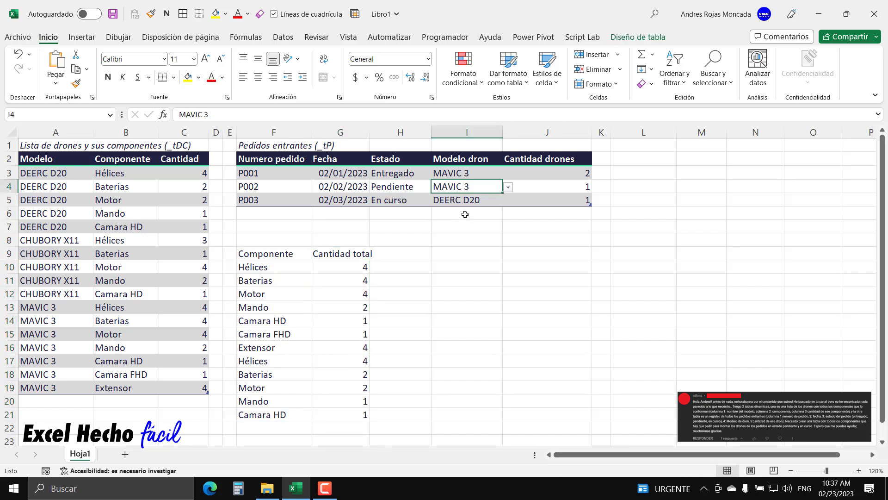
pyautogui.moveTo(134, 307); pyautogui.dragTo(130, 387)
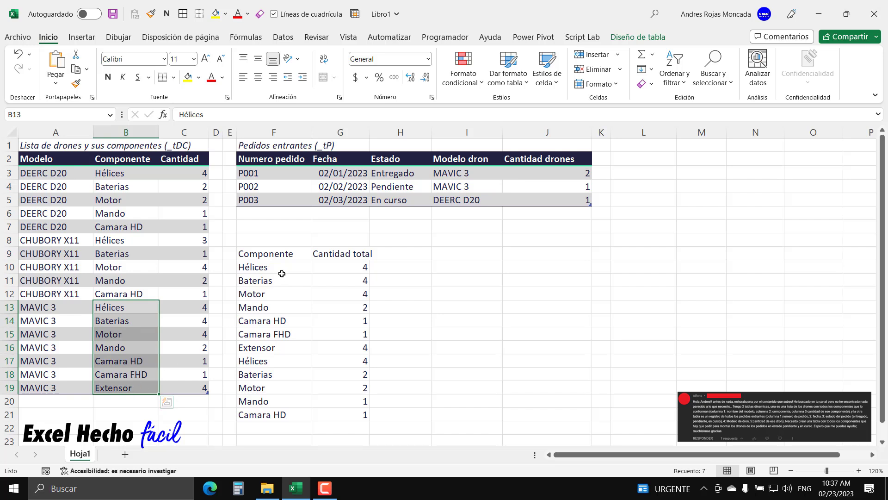
pyautogui.moveTo(276, 268); pyautogui.dragTo(268, 346)
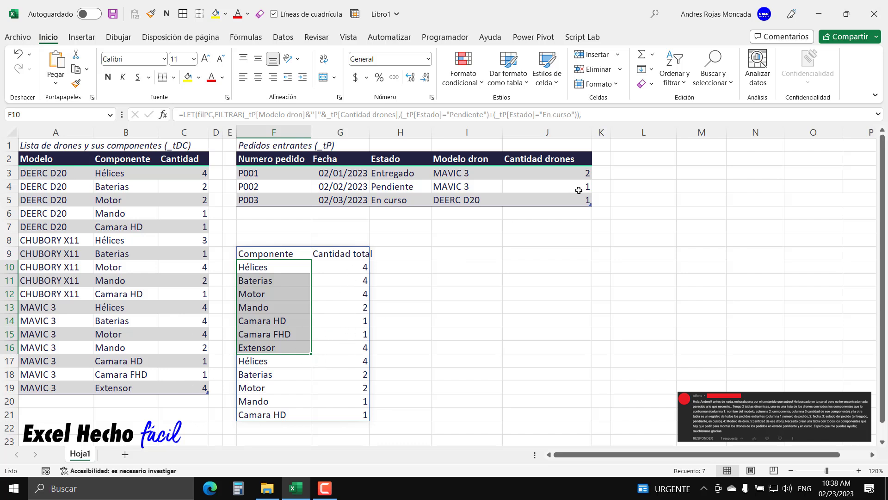
# Step: Set order P002's Cantidad drones to 2 and check the total quantities of the MAVIC 3 components
pyautogui.click(549, 187)
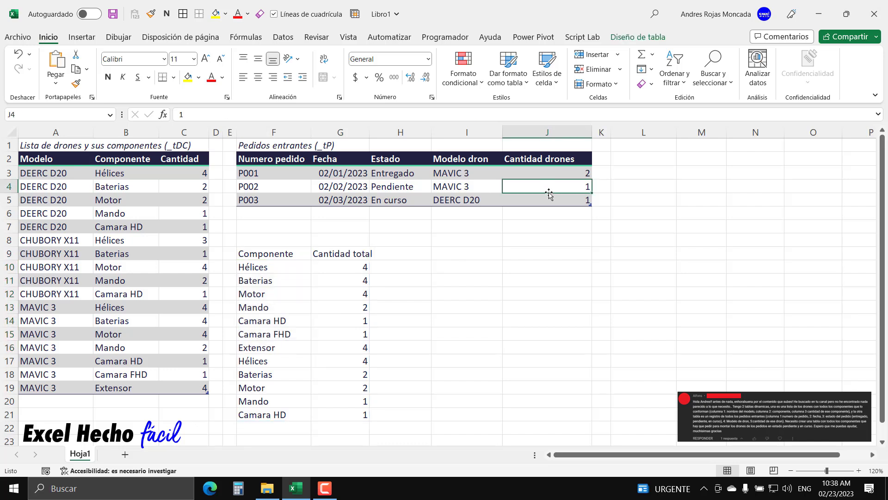
pyautogui.write('2')
pyautogui.press('Return')
pyautogui.moveTo(344, 267); pyautogui.dragTo(343, 345)
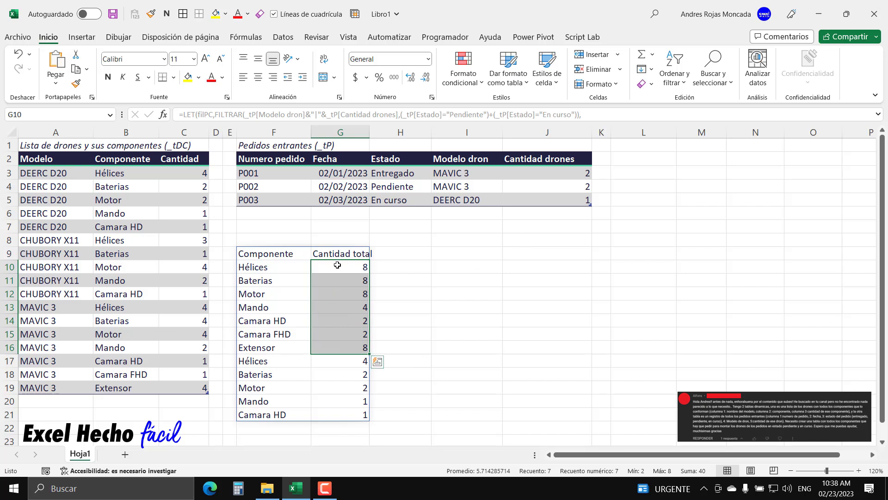
# Step: Examine the repeated Hélices entries and their total quantities in the spilled result
pyautogui.click(274, 267)
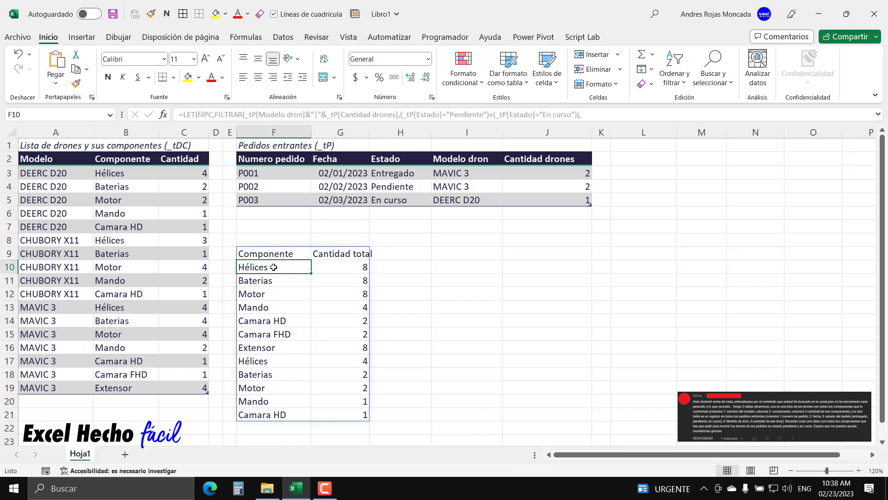
pyautogui.keyDown('ctrl'); pyautogui.click(279, 361); pyautogui.keyUp('ctrl')
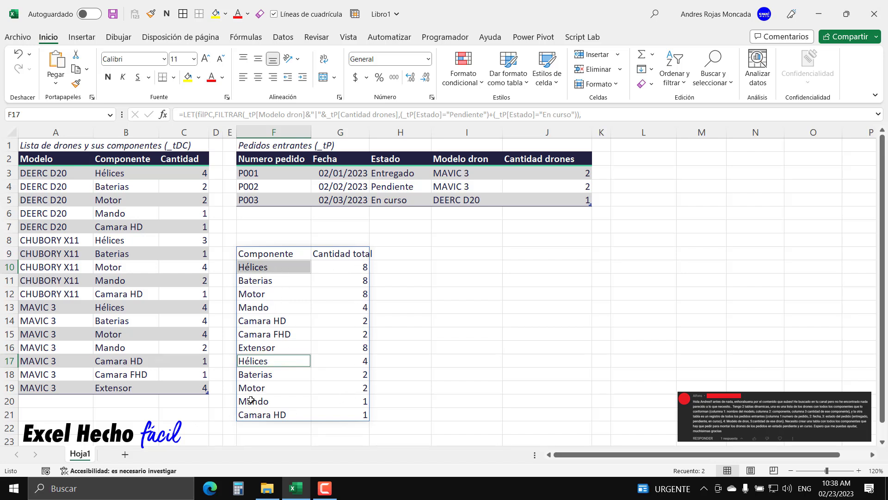
pyautogui.click(362, 267)
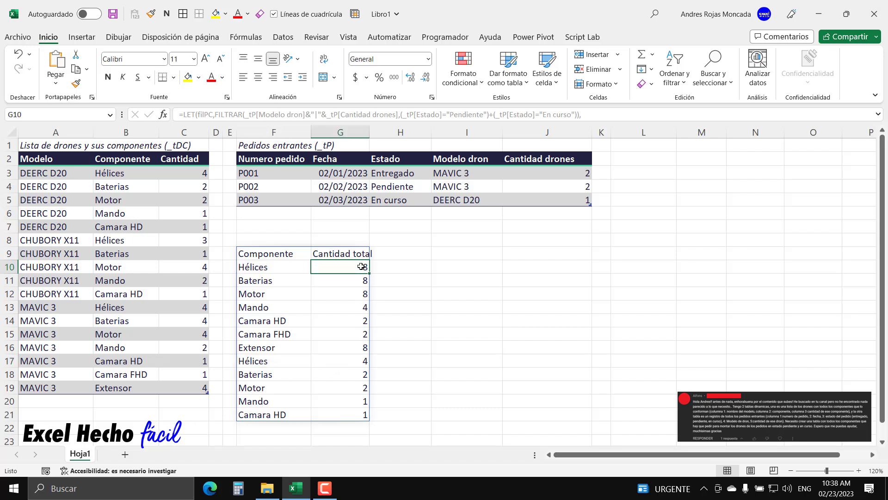
pyautogui.keyDown('ctrl'); pyautogui.click(350, 359); pyautogui.keyUp('ctrl')
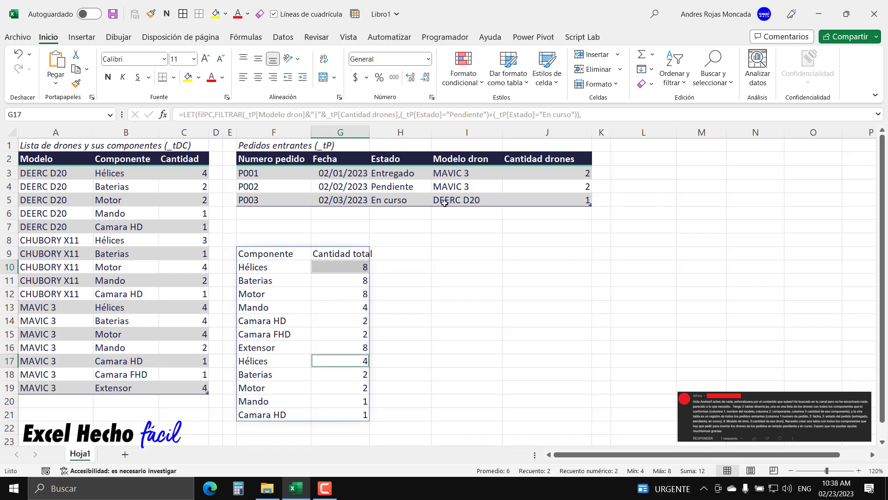
# Step: Set order P003's Cantidad drones to 2
pyautogui.click(564, 200)
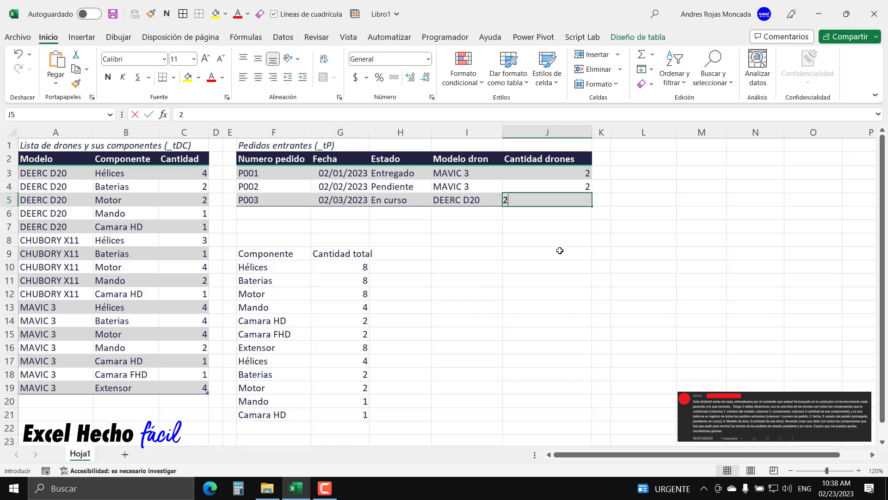
pyautogui.write('2')
pyautogui.press('Return')
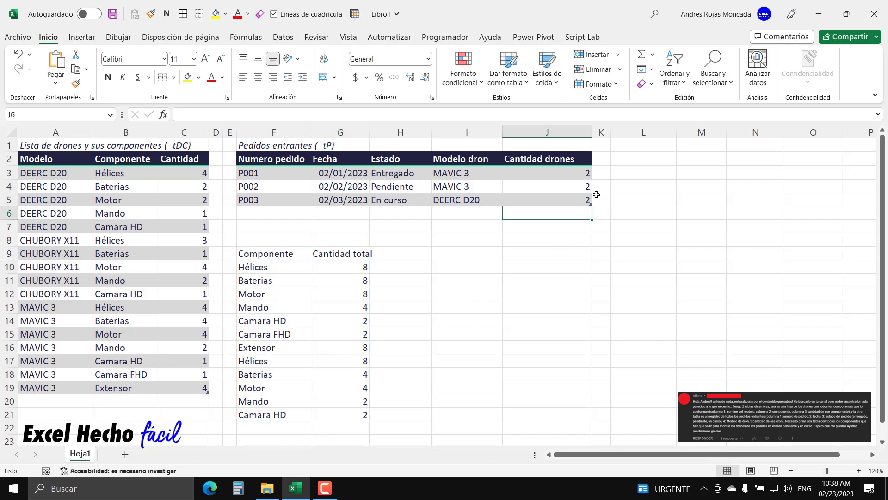
# Step: Set Cantidad drones back to 1 for both orders P002 and P003
pyautogui.click(585, 187)
pyautogui.write('1')
pyautogui.press('Return')
pyautogui.write('1')
pyautogui.press('Return')
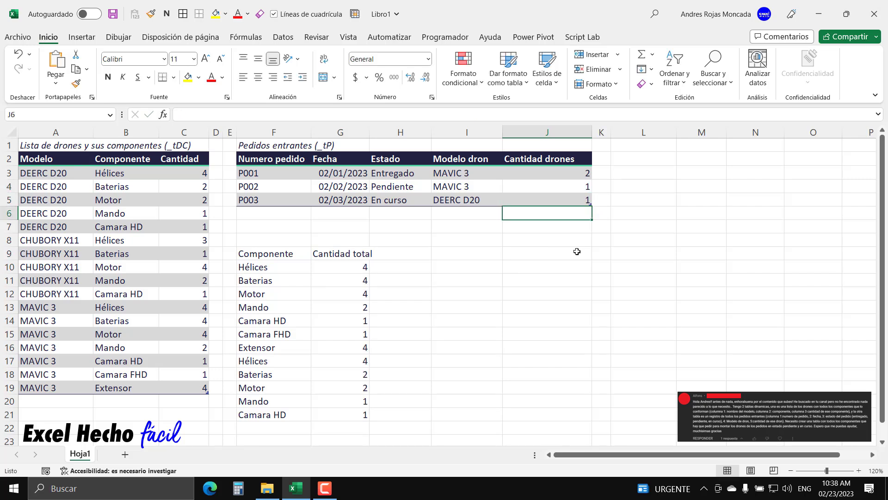
# Step: Remove the closing filComp) result argument from the LET formula in F9
pyautogui.moveTo(262, 265); pyautogui.dragTo(321, 412)
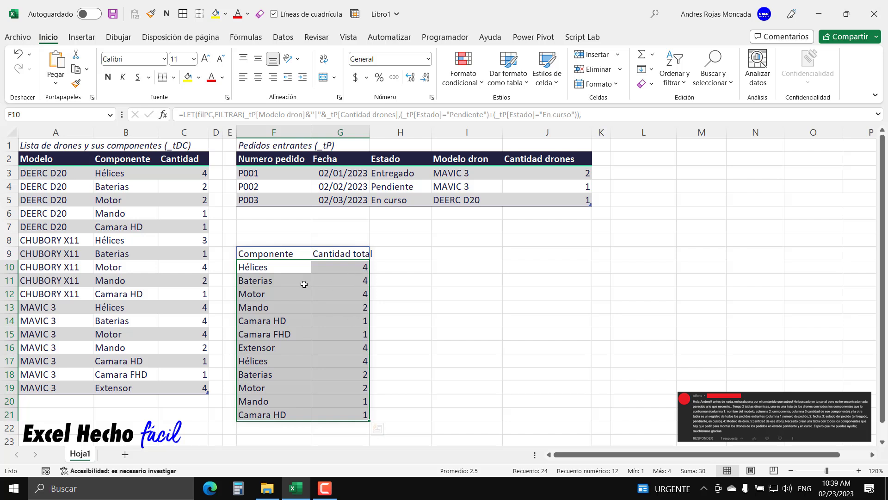
pyautogui.moveTo(280, 253); pyautogui.dragTo(334, 254)
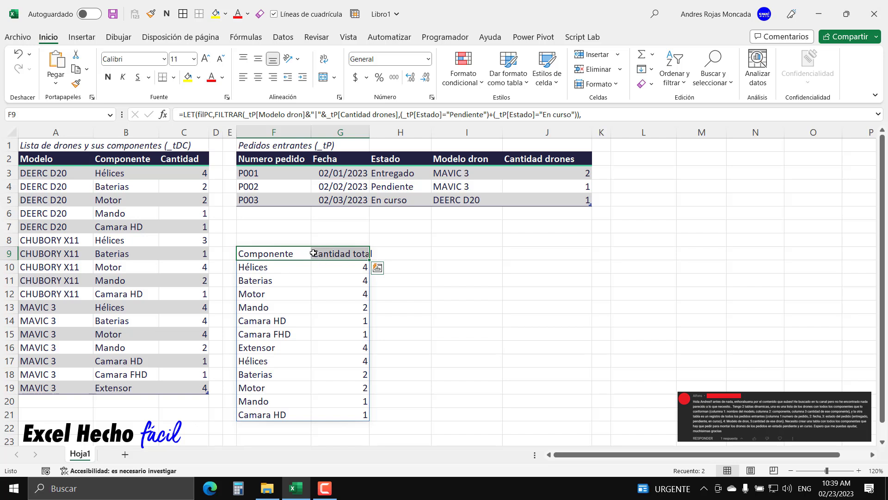
pyautogui.moveTo(280, 268); pyautogui.dragTo(349, 409)
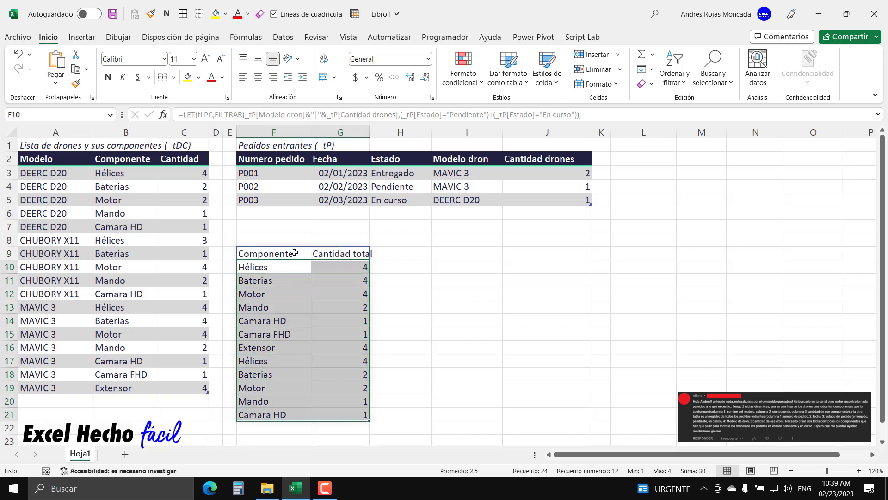
pyautogui.moveTo(292, 251); pyautogui.dragTo(359, 251)
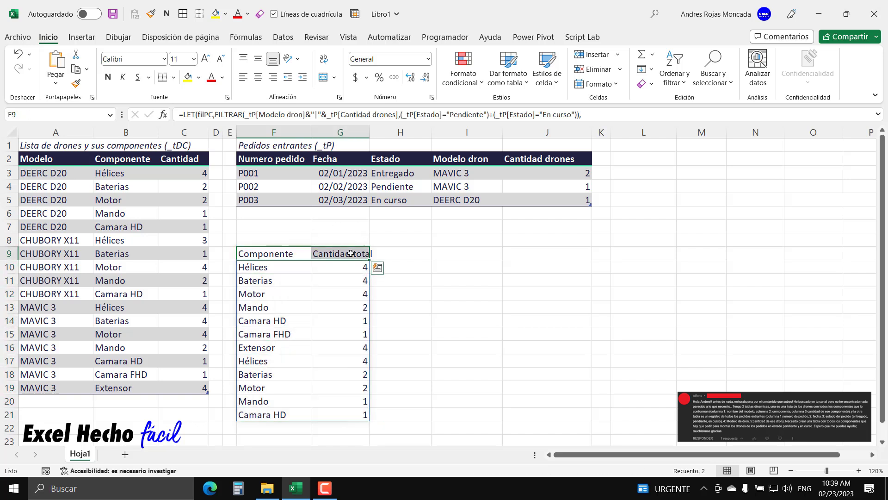
pyautogui.click(276, 253)
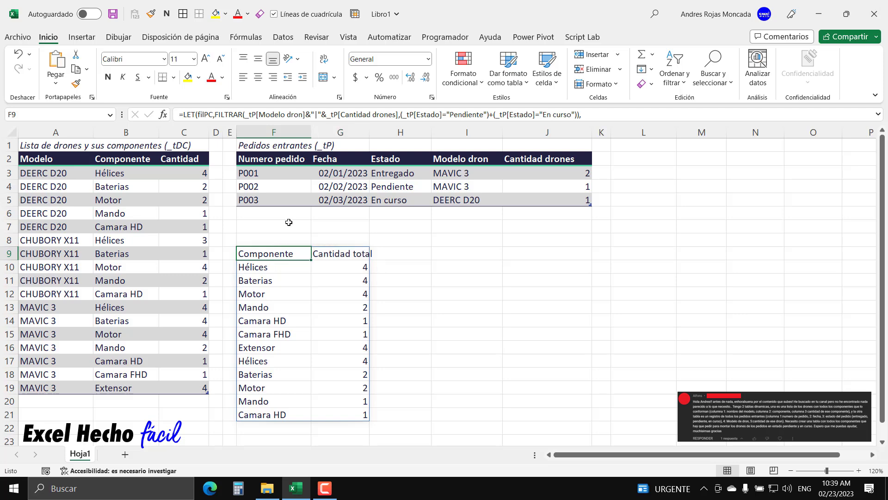
pyautogui.press('F2')
pyautogui.hotkey('shift', 'Home')
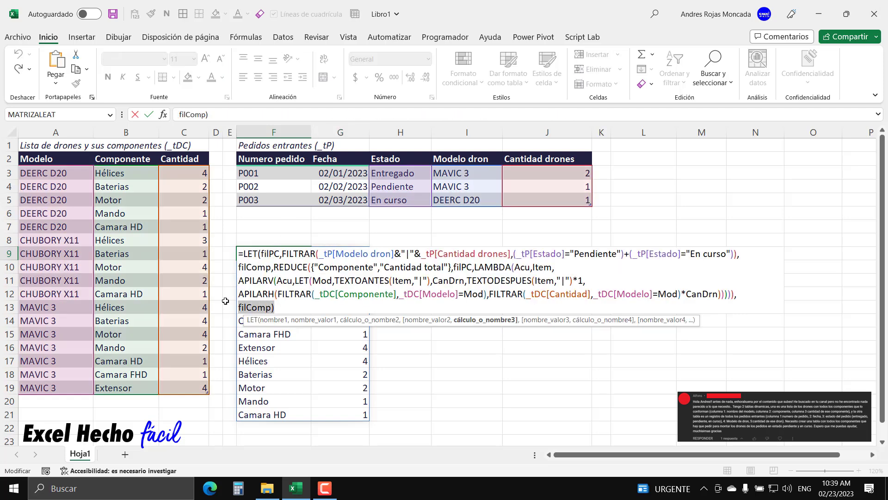
pyautogui.press('BackSpace')
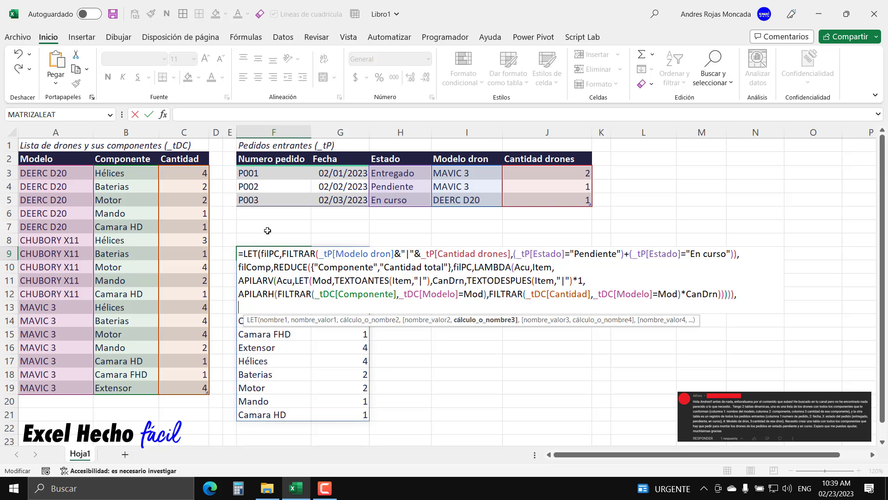
# Step: Add a new variable name, ComUni, to the end of the LET formula in F9
pyautogui.write('Com')
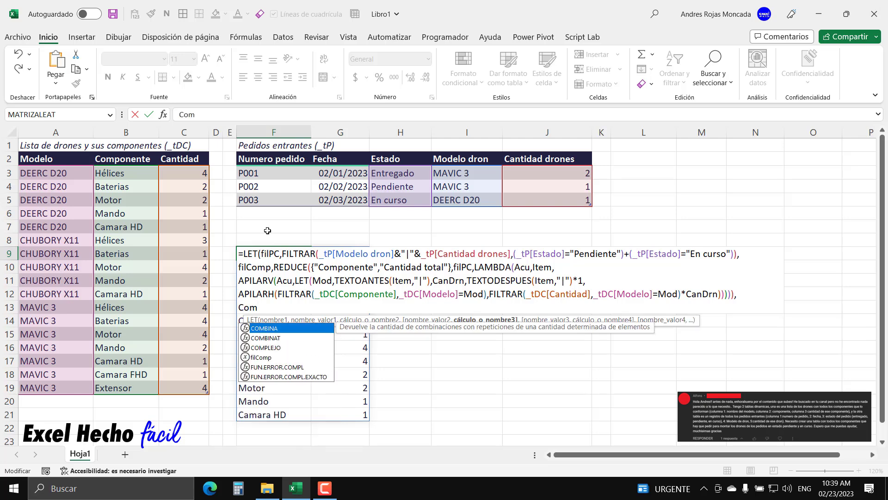
pyautogui.write('uni')
pyautogui.press('BackSpace')
pyautogui.press('BackSpace')
pyautogui.press('BackSpace')
pyautogui.write('Uni,')
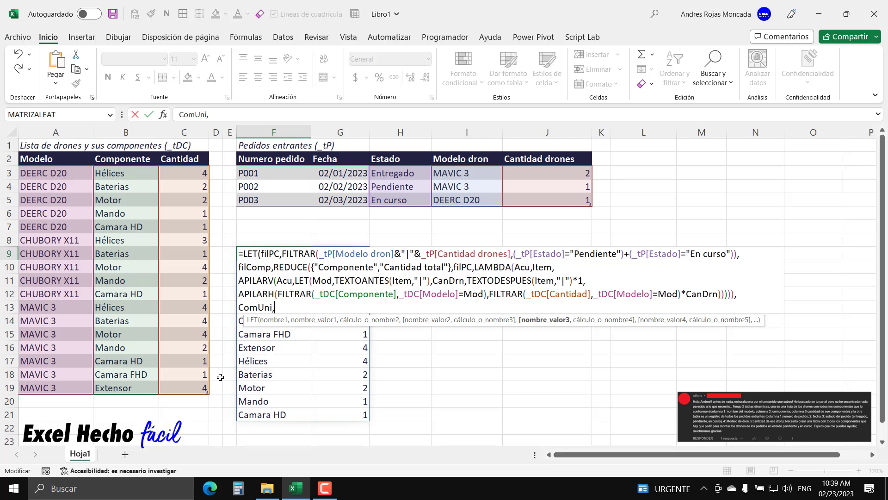
# Step: Define ComUni as the unique values of filComp's first column with UNICOS(ELEGIRCOLS(filComp,1))
pyautogui.write('ELEGIRCOLS(')
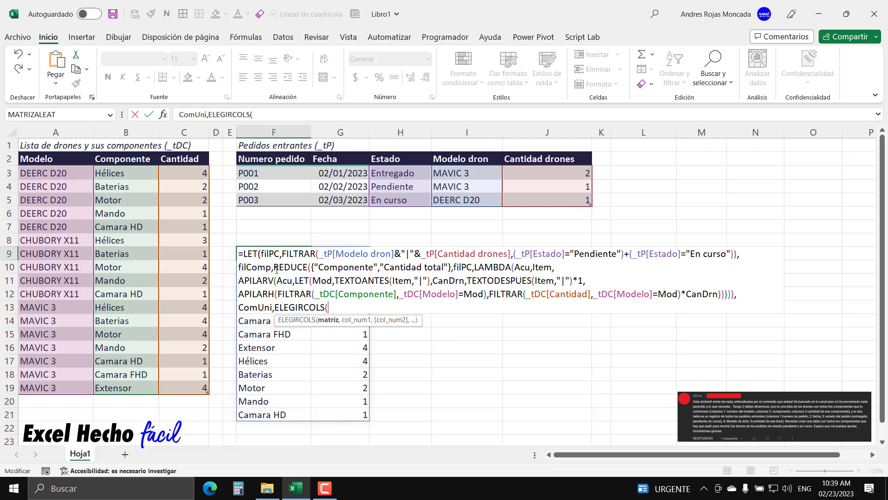
pyautogui.write('fil')
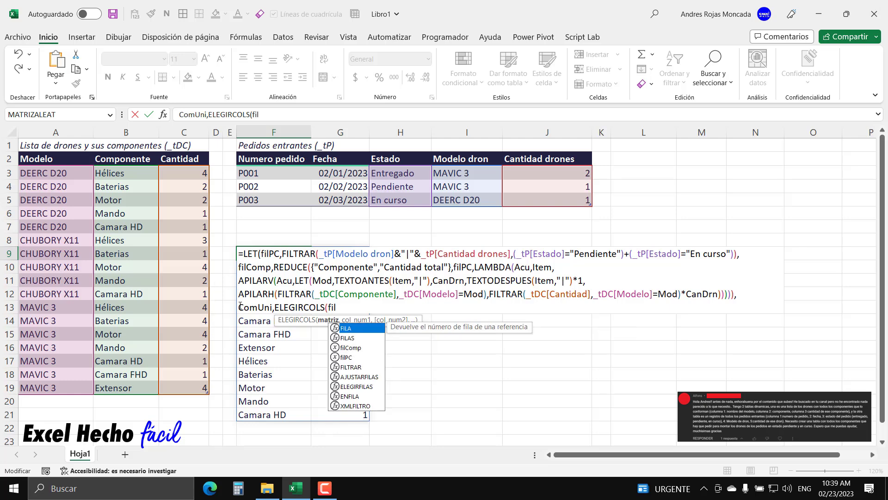
pyautogui.press('Down')
pyautogui.press('Down')
pyautogui.press('Tab')
pyautogui.write(',')
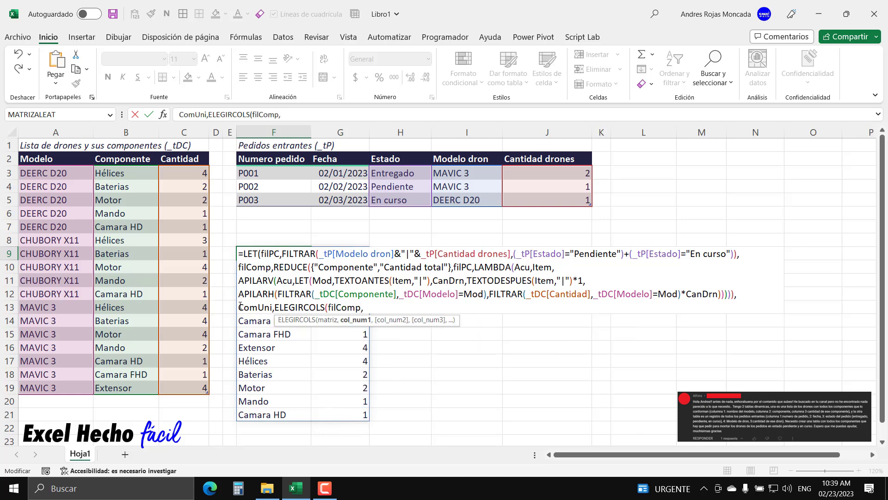
pyautogui.write('1)')
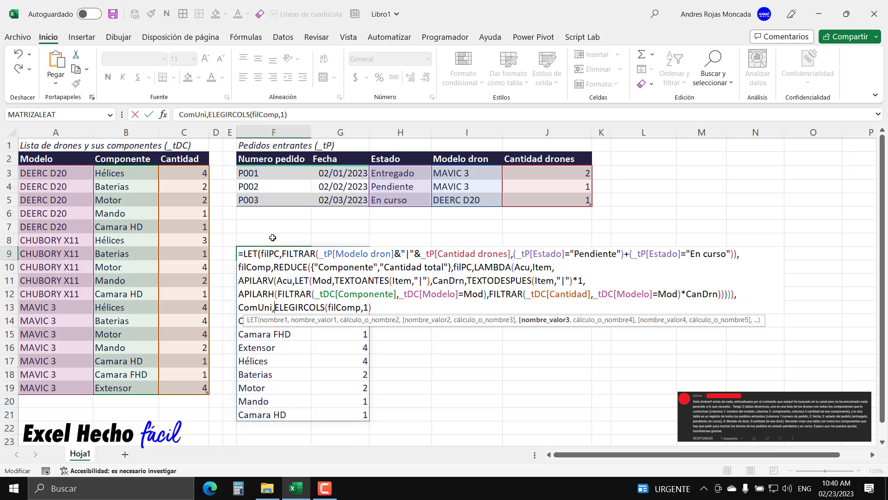
pyautogui.write('UNICOS(')
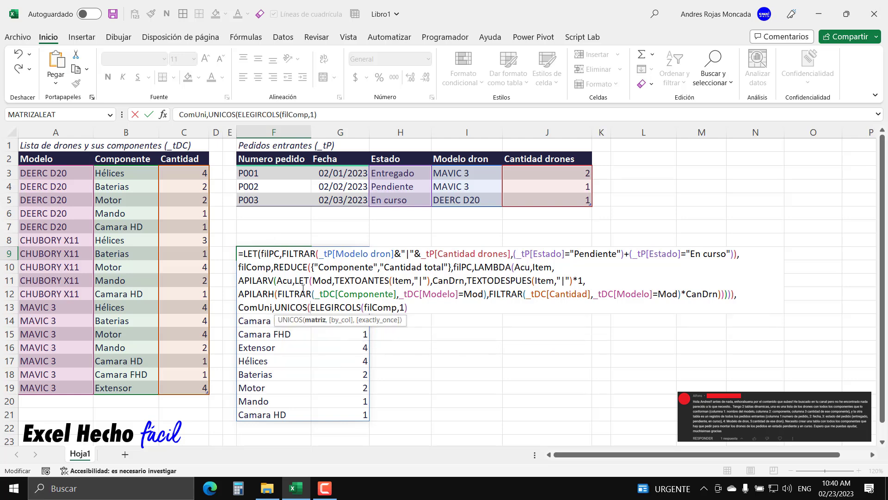
pyautogui.write(')')
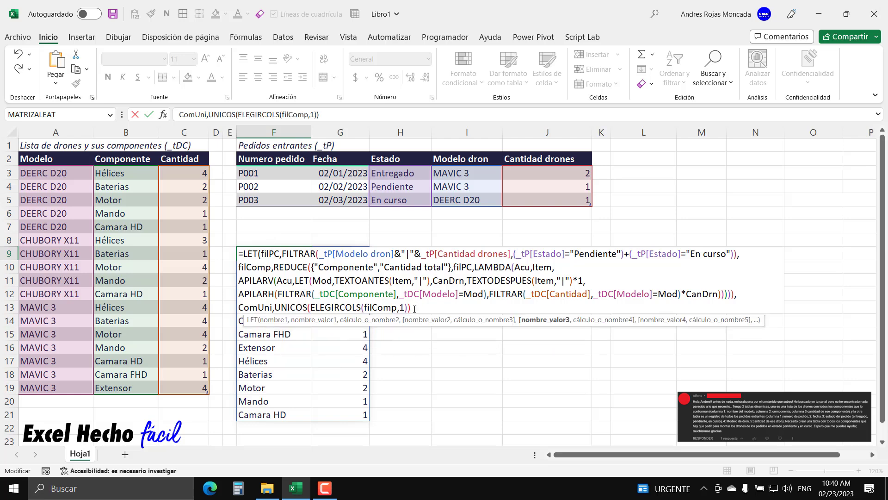
# Step: Wrap ComUni's UNICOS expression in EXCLUIR with 1 row to drop the header
pyautogui.click(274, 307)
pyautogui.write('exl')
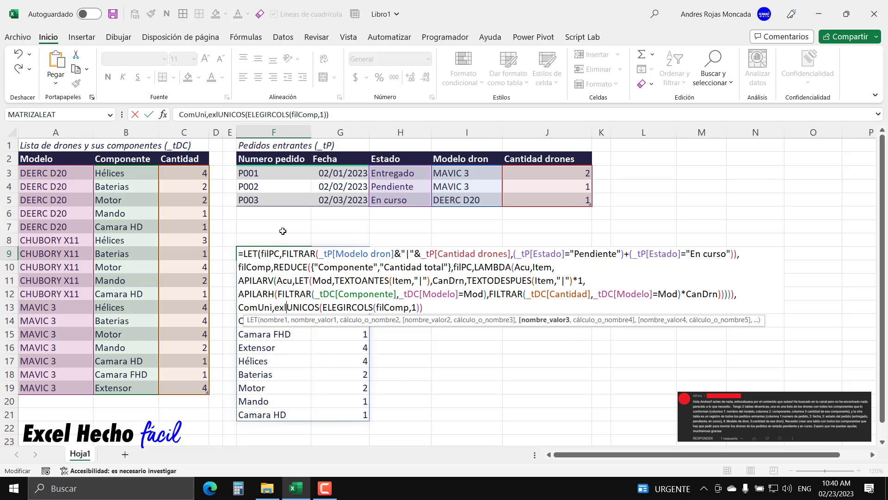
pyautogui.press('BackSpace')
pyautogui.write('clui')
pyautogui.press('Tab')
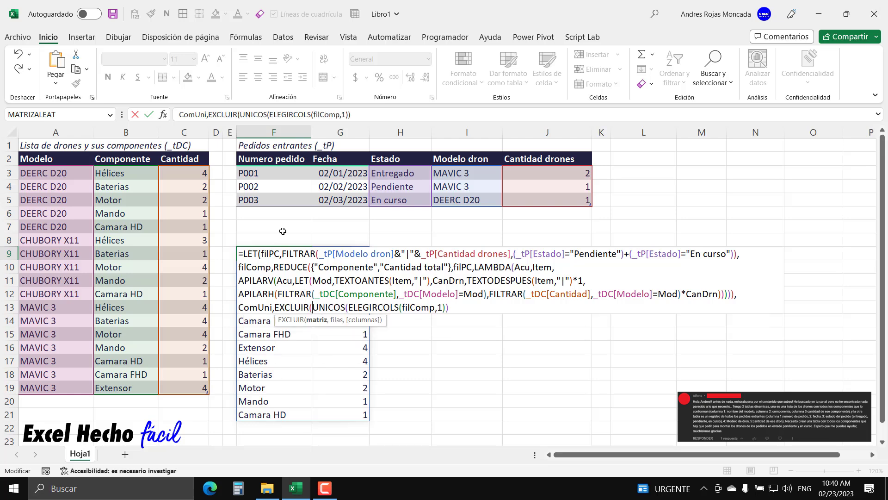
pyautogui.moveTo(313, 308); pyautogui.dragTo(450, 306)
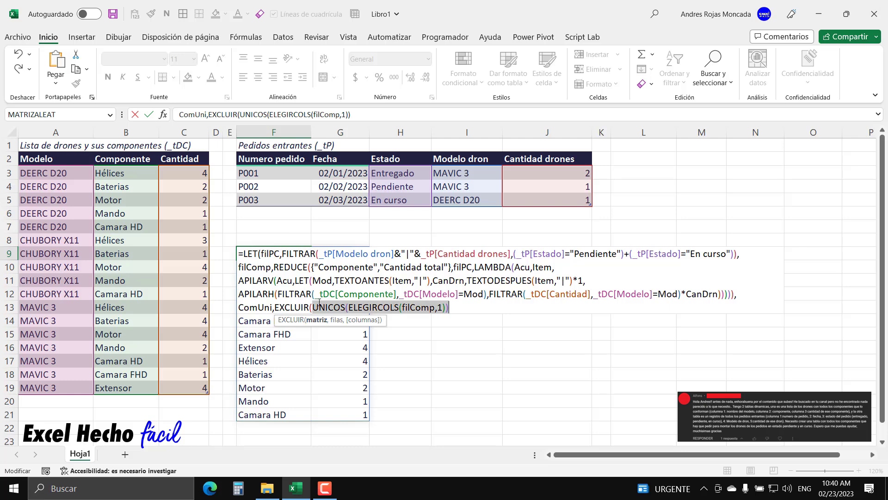
pyautogui.click(451, 306)
pyautogui.write(',1')
pyautogui.write('), ')
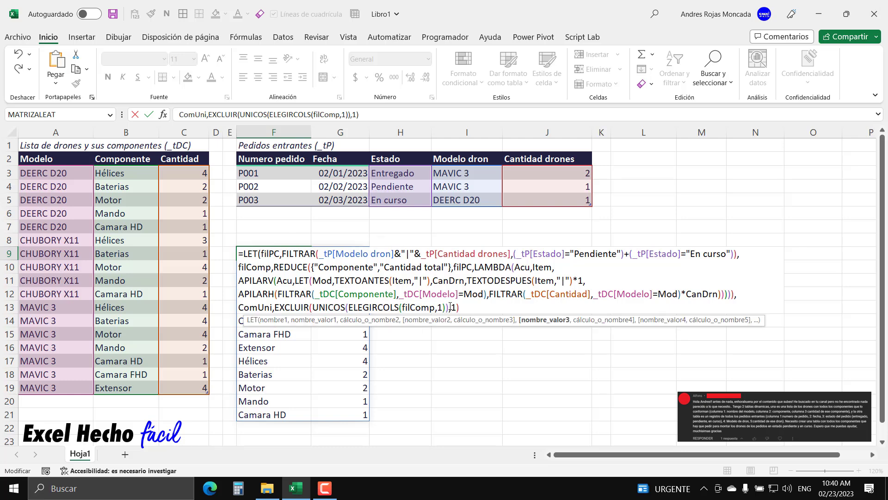
# Step: Return ComUni as the LET result and compare the spilled unique list with the Componente column of _tDC
pyautogui.write('com')
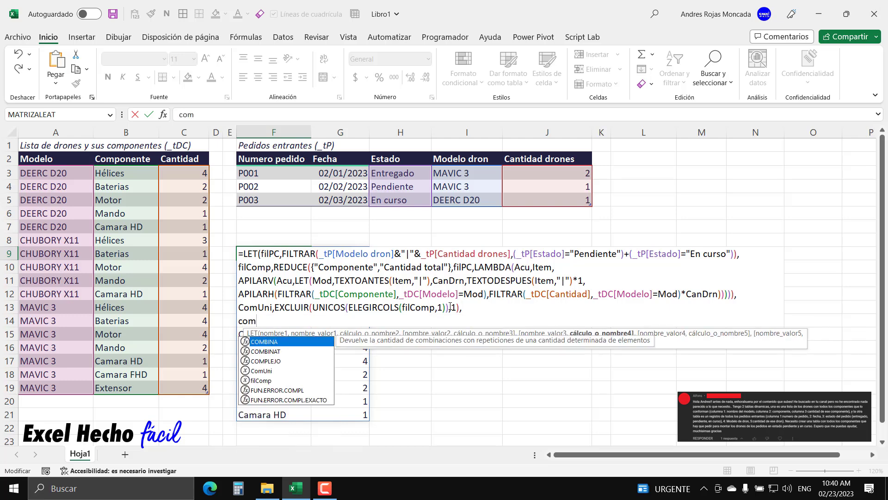
pyautogui.press('Down')
pyautogui.press('Down')
pyautogui.press('Down')
pyautogui.press('Tab')
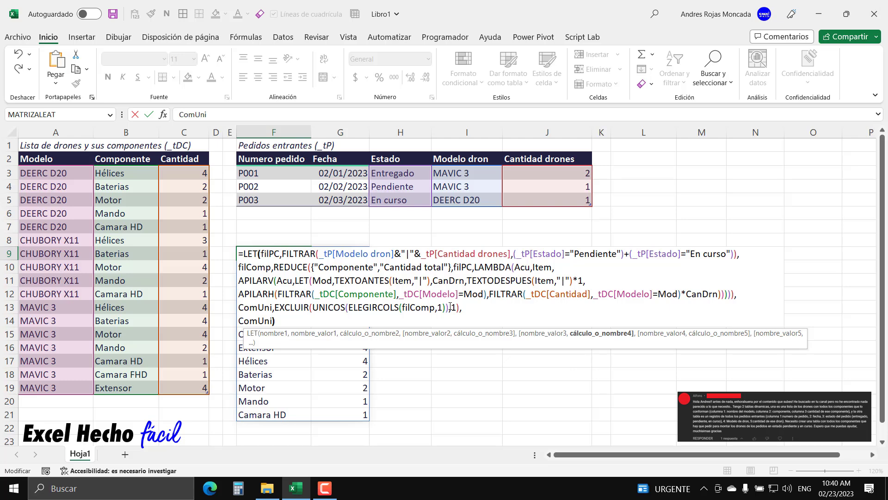
pyautogui.write(')')
pyautogui.press('Return')
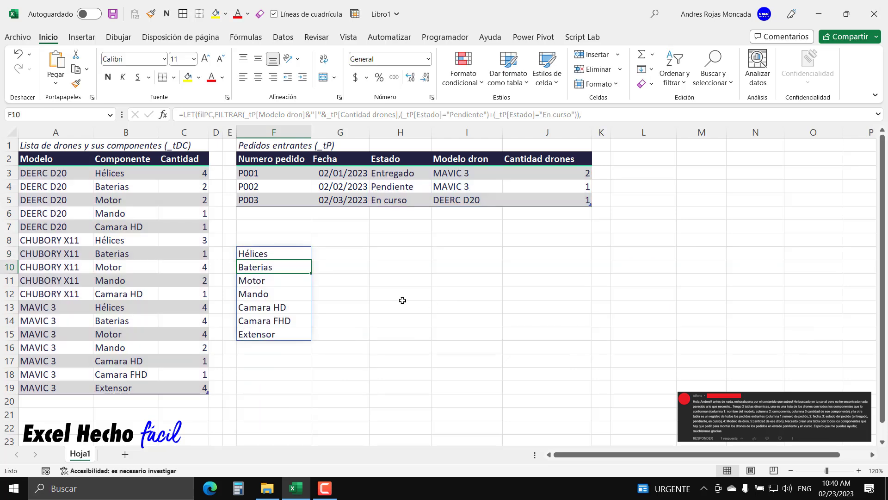
pyautogui.moveTo(287, 256); pyautogui.dragTo(286, 336)
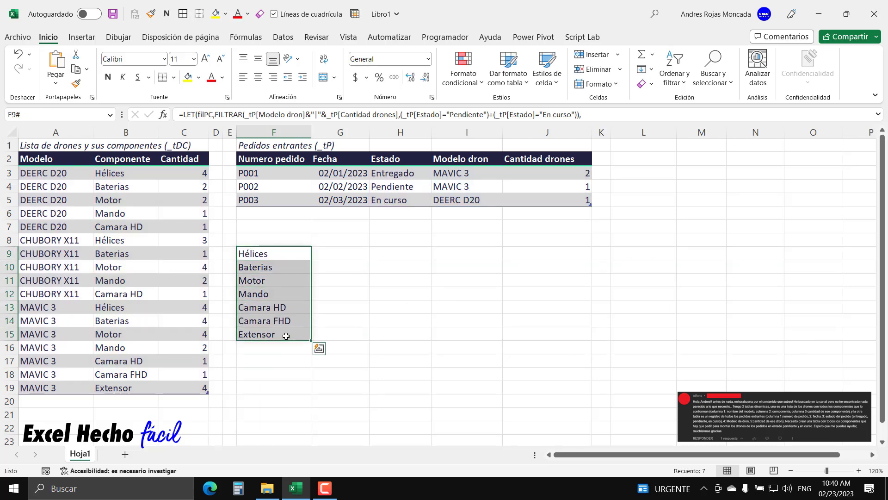
pyautogui.moveTo(279, 254); pyautogui.dragTo(271, 331)
pyautogui.moveTo(115, 174); pyautogui.dragTo(143, 230)
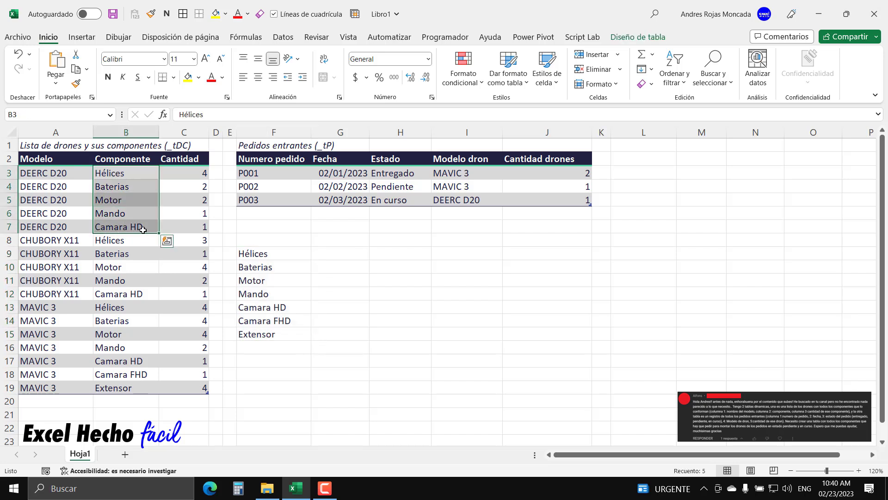
pyautogui.moveTo(123, 373); pyautogui.dragTo(132, 387)
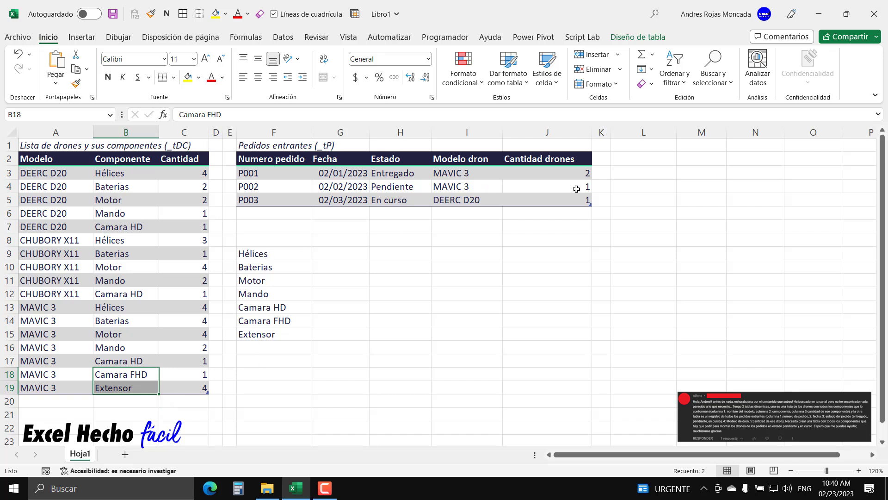
pyautogui.moveTo(275, 254); pyautogui.dragTo(262, 336)
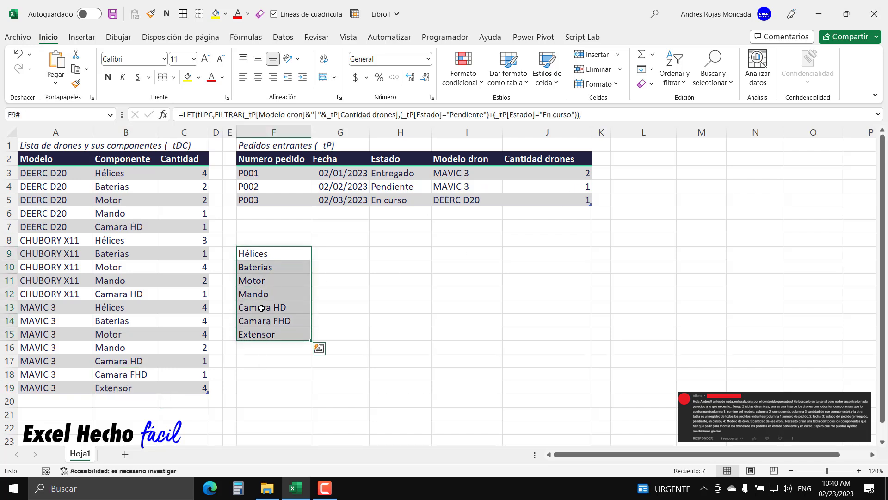
# Step: Remove the closing ComUni) result argument from the LET formula in F9
pyautogui.click(280, 256)
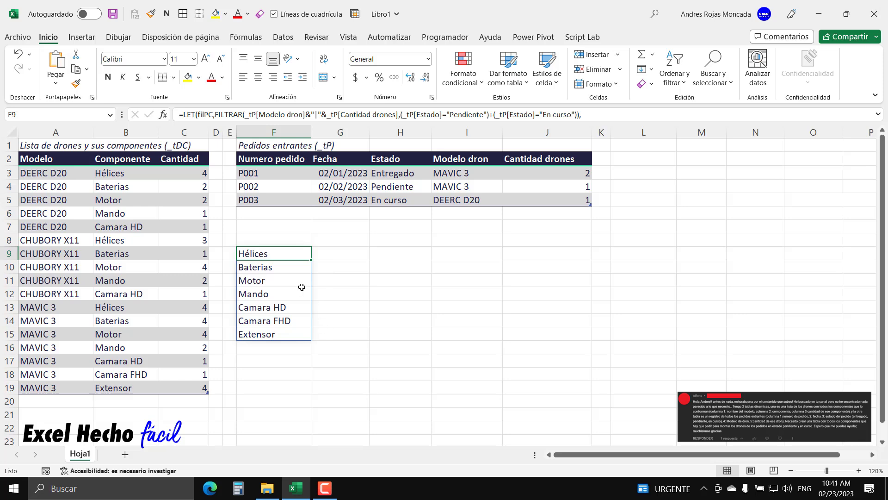
pyautogui.press('F2')
pyautogui.doubleClick(246, 320)
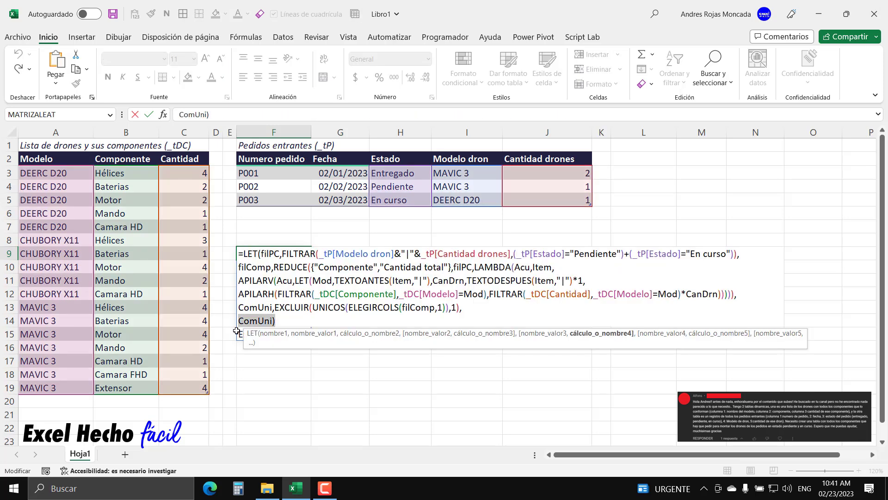
pyautogui.press('BackSpace')
# Step: Begin the LET formula's final calculation with APILARH, using ComUni as its first array
pyautogui.moveTo(313, 343); pyautogui.dragTo(298, 406)
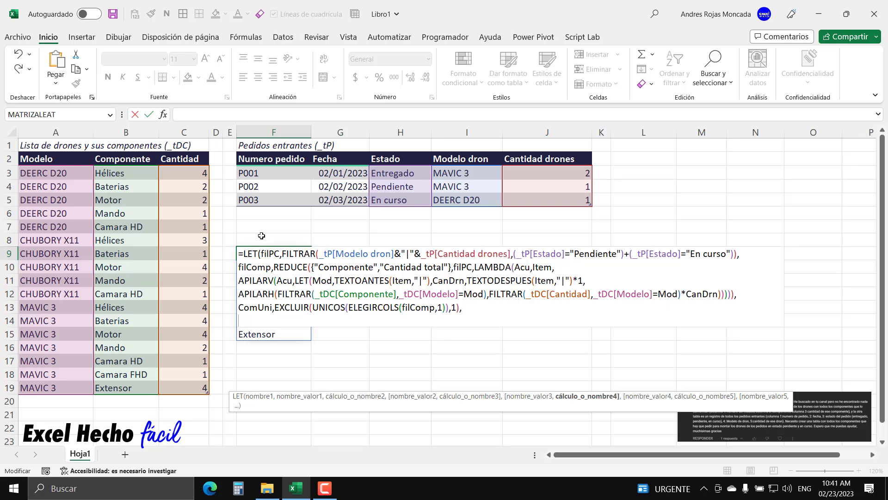
pyautogui.write('api')
pyautogui.press('Tab')
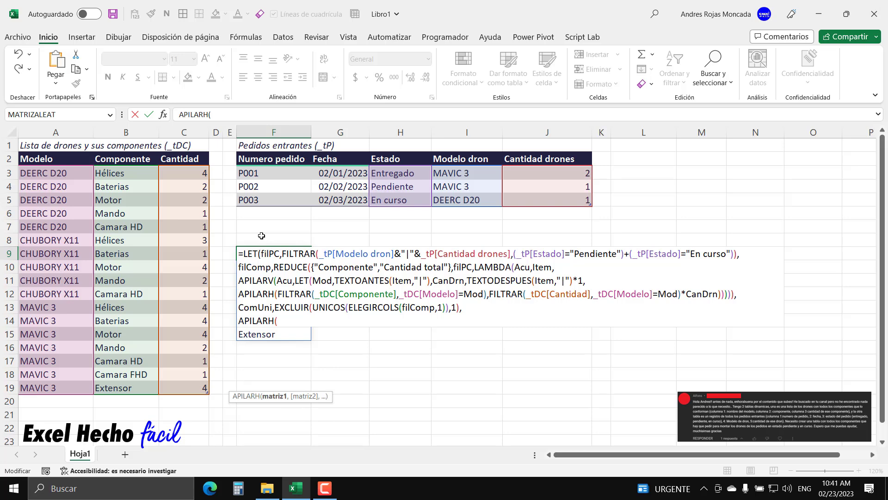
pyautogui.moveTo(272, 308); pyautogui.dragTo(241, 308)
pyautogui.click(278, 321)
pyautogui.write('com')
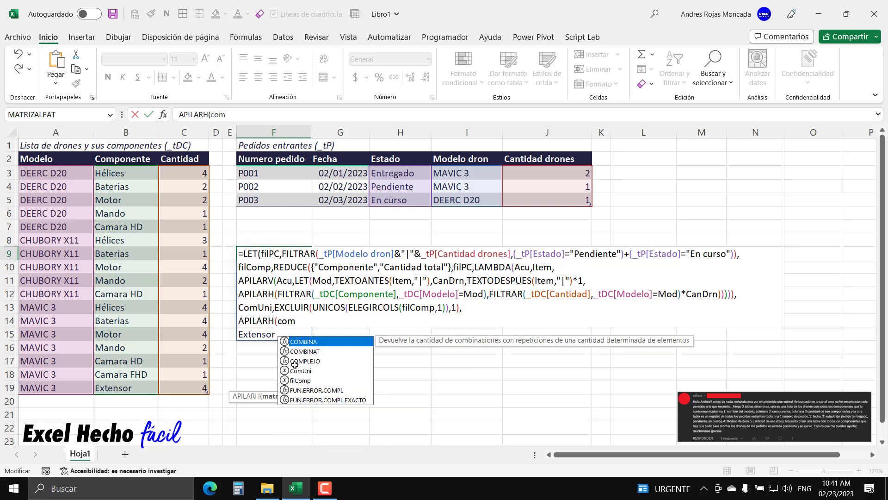
pyautogui.doubleClick(295, 365)
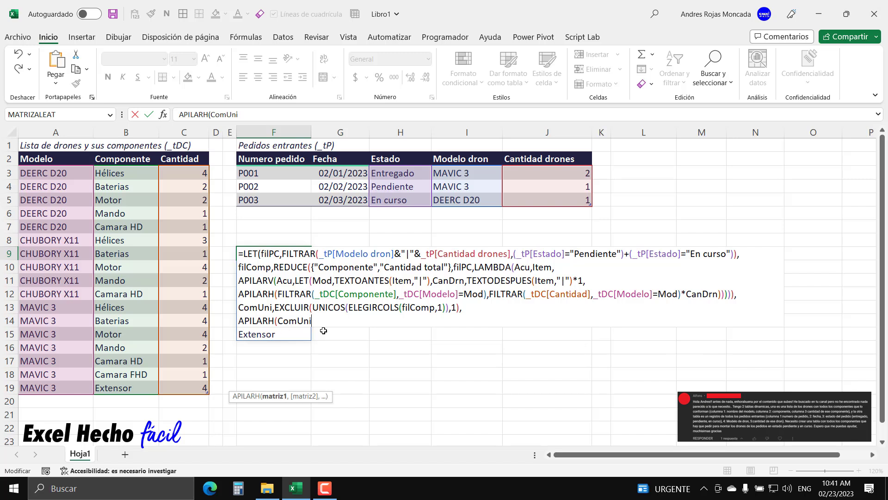
pyautogui.write(',')
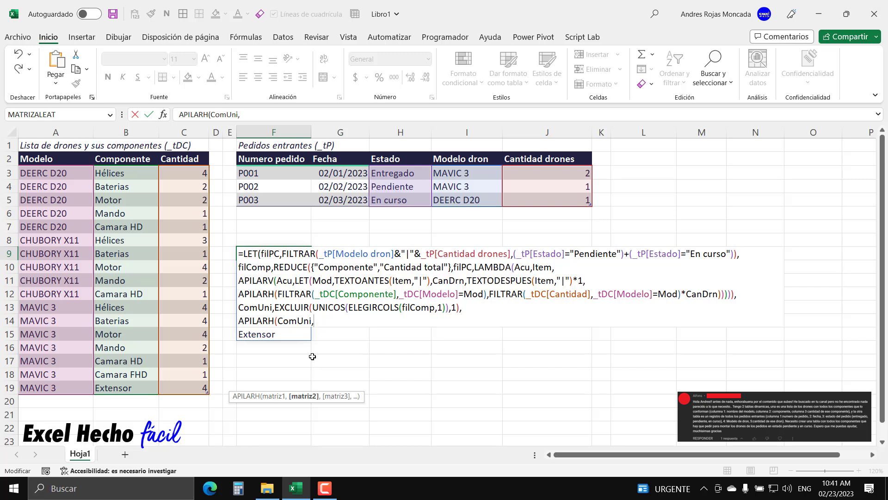
# Step: Nest a MAP function as APILARH's second array, using ComUni as the array to map over
pyautogui.write('MAP(')
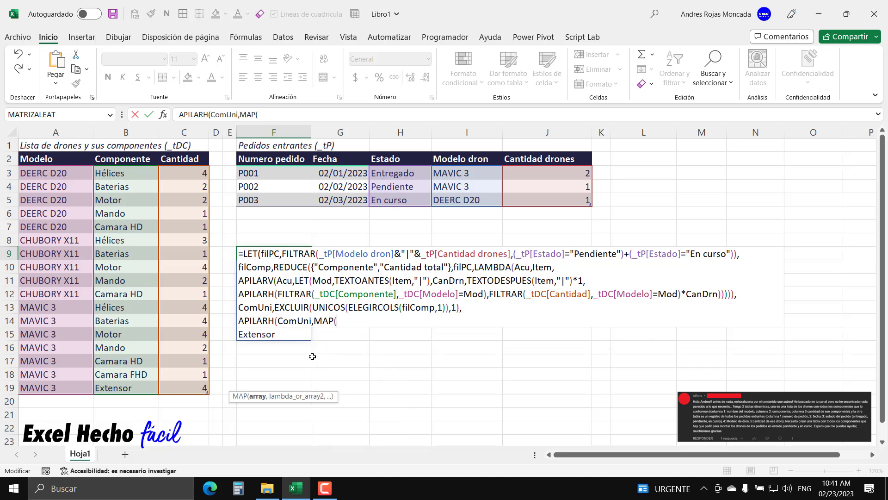
pyautogui.write('com')
pyautogui.press('Down')
pyautogui.press('Down')
pyautogui.press('Down')
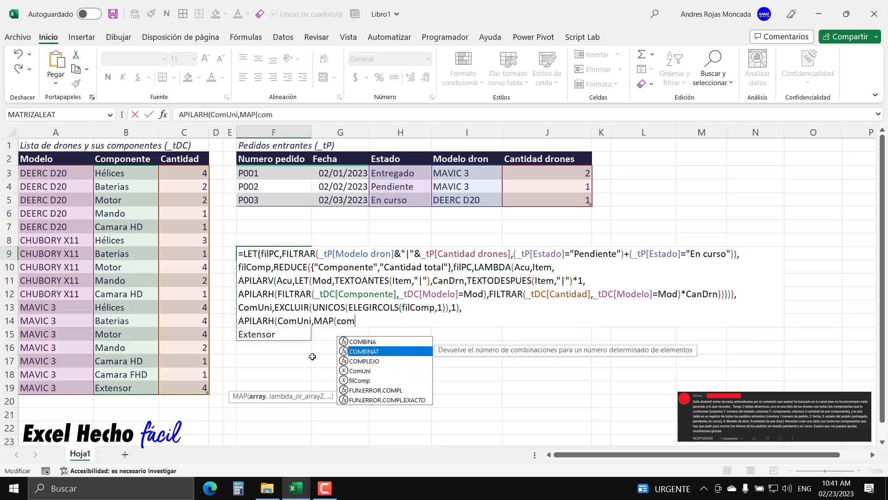
pyautogui.press('Tab')
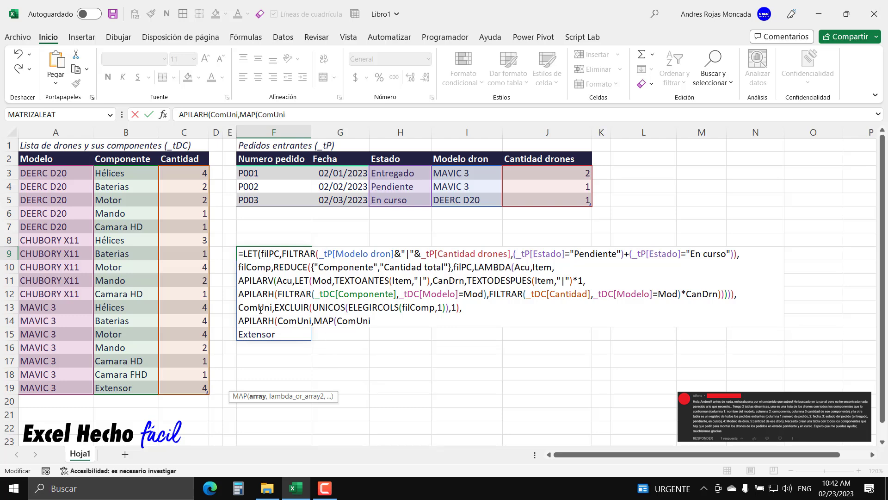
pyautogui.write(',')
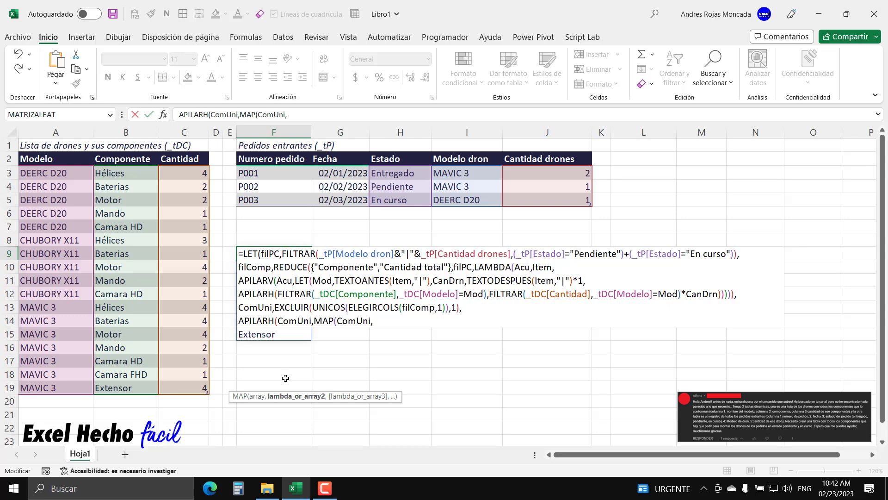
# Step: Add a LAMBDA to the MAP function with eCU as its parameter for each unique component
pyautogui.write('LAMBDA(')
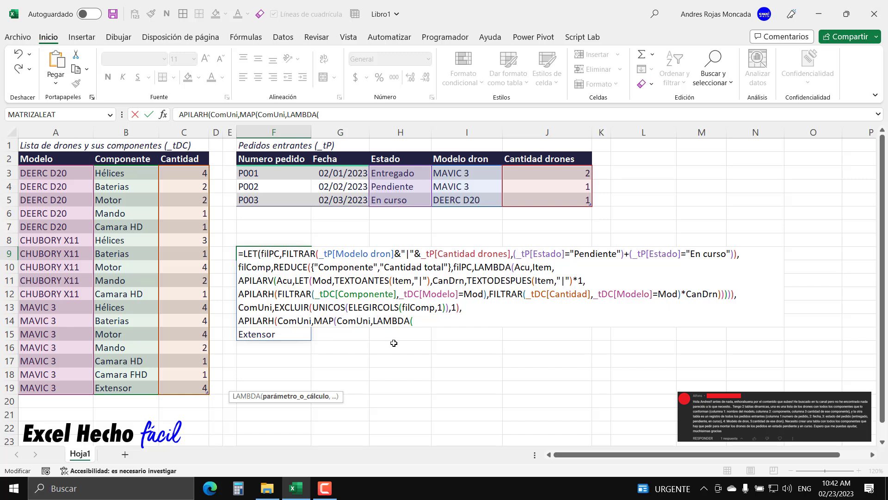
pyautogui.write('eCU')
pyautogui.doubleClick(414, 321)
pyautogui.moveTo(356, 335)
pyautogui.mouseDown()
pyautogui.moveTo(420, 343)
pyautogui.moveTo(425, 331)
pyautogui.mouseUp()
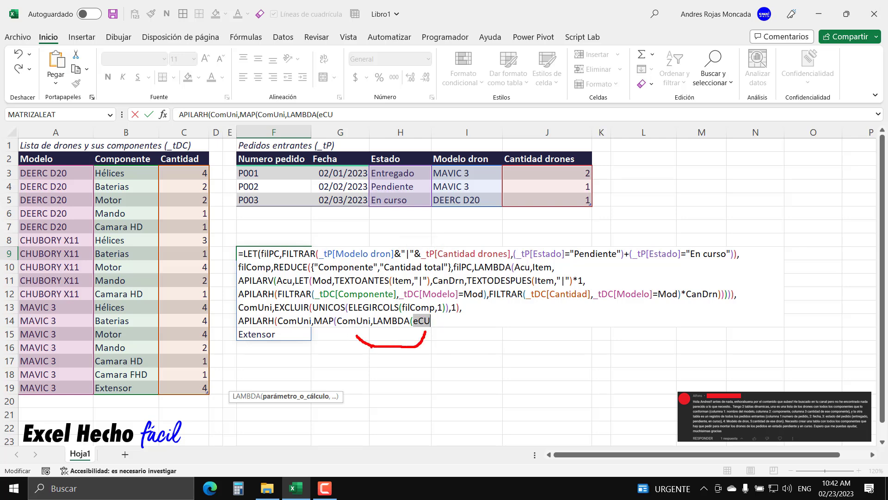
pyautogui.moveTo(354, 332)
pyautogui.mouseDown()
pyautogui.moveTo(405, 359)
pyautogui.moveTo(423, 331)
pyautogui.mouseUp()
pyautogui.moveTo(353, 332)
pyautogui.mouseDown()
pyautogui.moveTo(354, 344)
pyautogui.moveTo(423, 365)
pyautogui.moveTo(430, 330)
pyautogui.mouseUp()
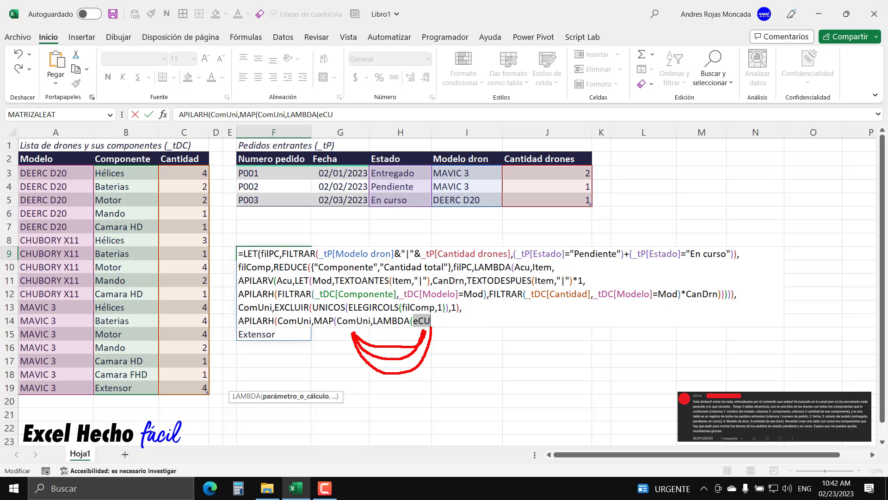
pyautogui.press('Escape')
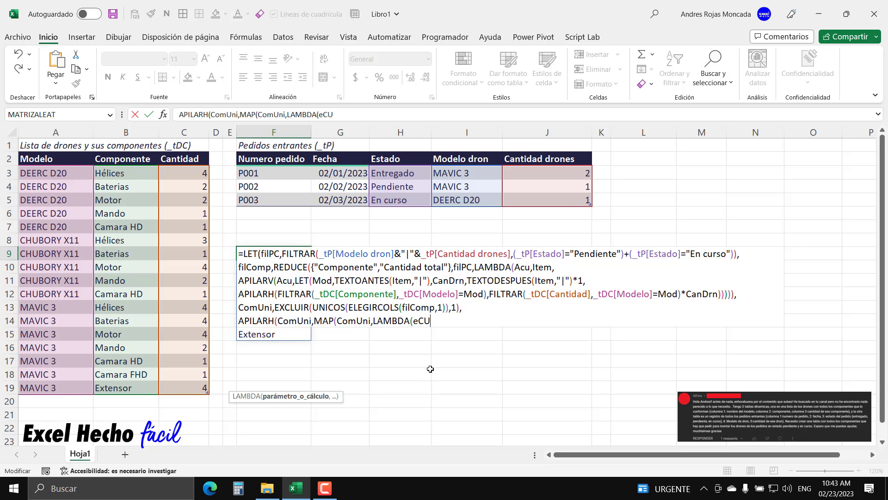
# Step: Begin the LAMBDA's calculation with SUMAPRODUCTO, opening an extra parenthesis for its first array's condition
pyautogui.write(',sum')
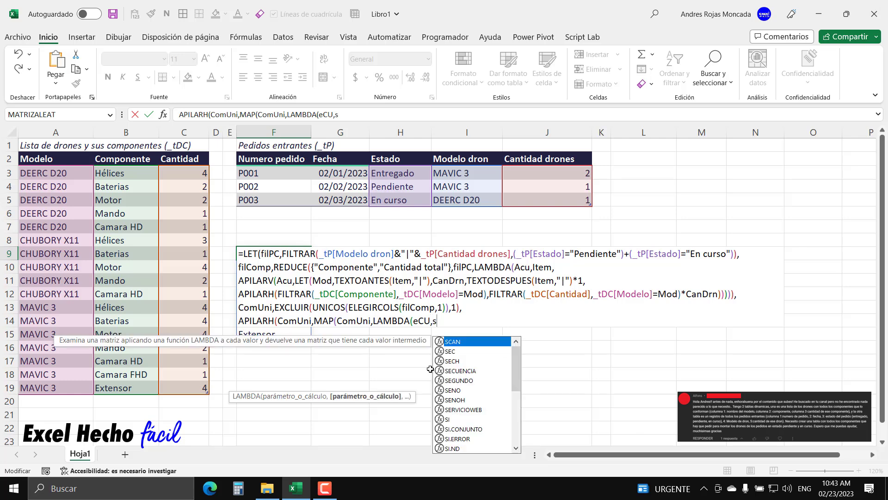
pyautogui.press('Down')
pyautogui.press('Down')
pyautogui.press('Down')
pyautogui.press('Tab')
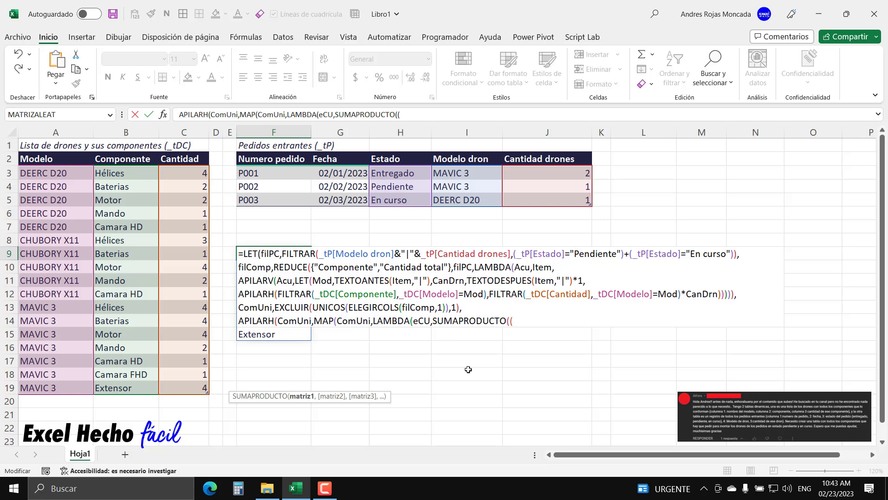
# Step: Define SUMAPRODUCTO's first array as (ELEGIRCOLS(filComp,1)=eCU)*1 to match each component
pyautogui.write('ELEGIRCOLS(')
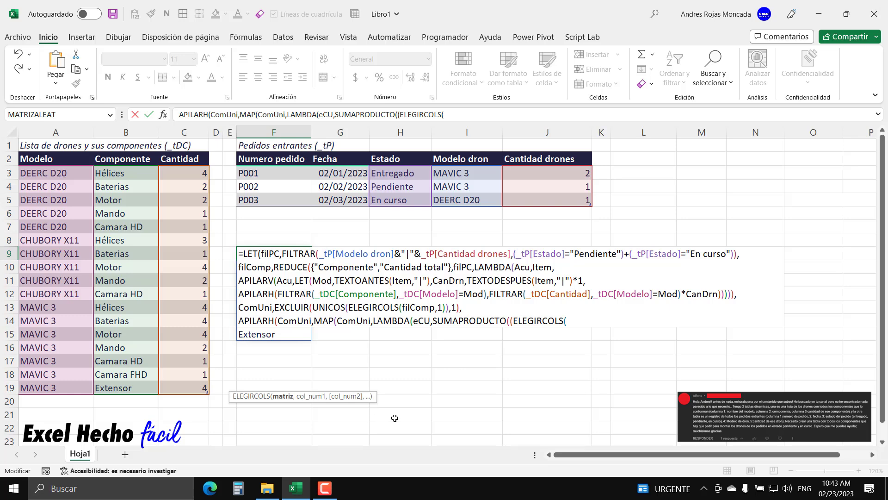
pyautogui.write('fil')
pyautogui.press('Down')
pyautogui.press('Down')
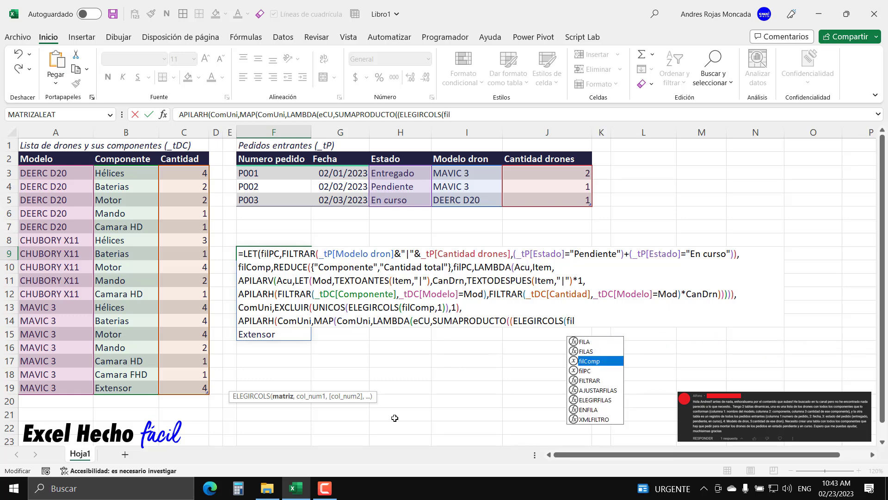
pyautogui.press('Tab')
pyautogui.write(',1)=')
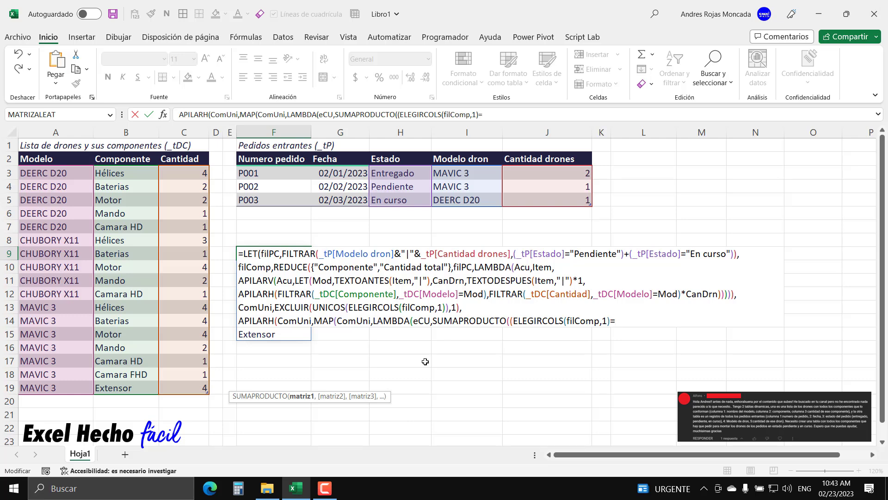
pyautogui.write('e')
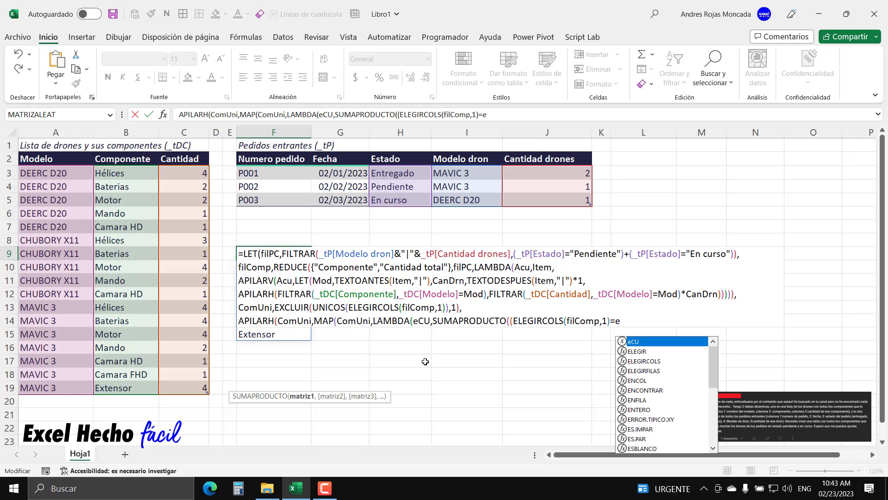
pyautogui.press('Tab')
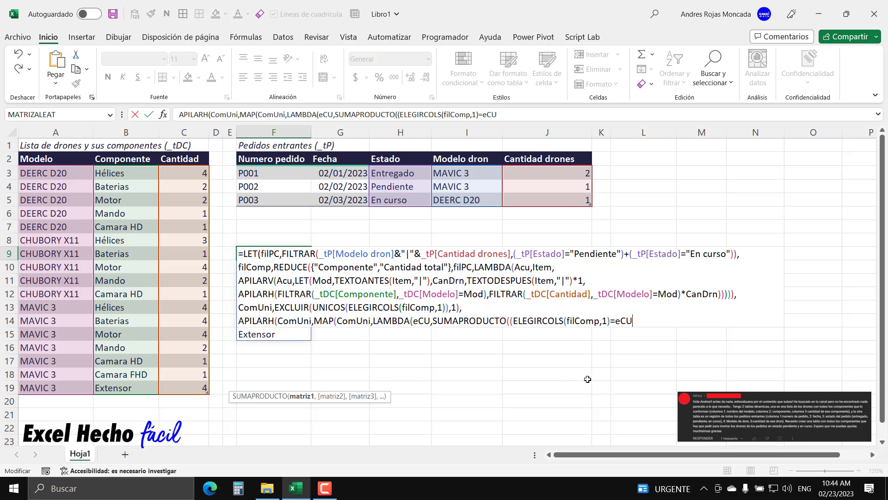
pyautogui.write(')*1')
pyautogui.write(',')
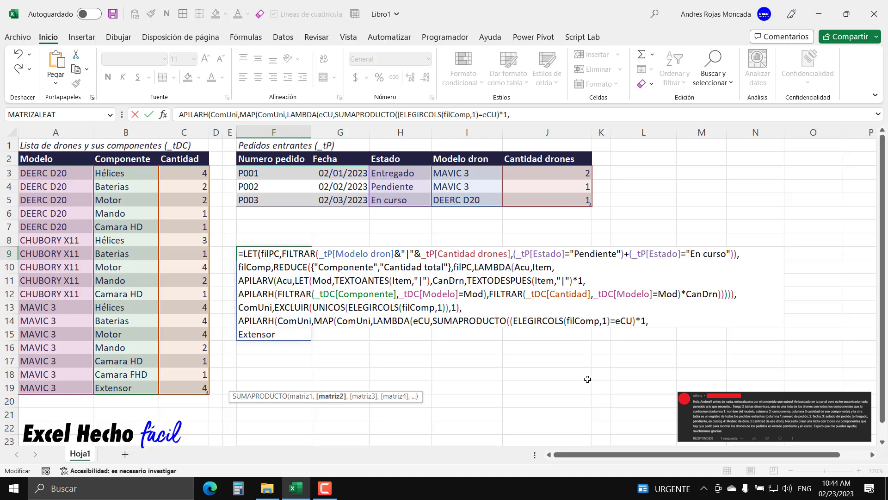
# Step: Use ELEGIRCOLS(filComp,2) as SUMAPRODUCTO's second array, close all open functions and commit the LET formula in F9
pyautogui.write('ELEGIRCOLS(')
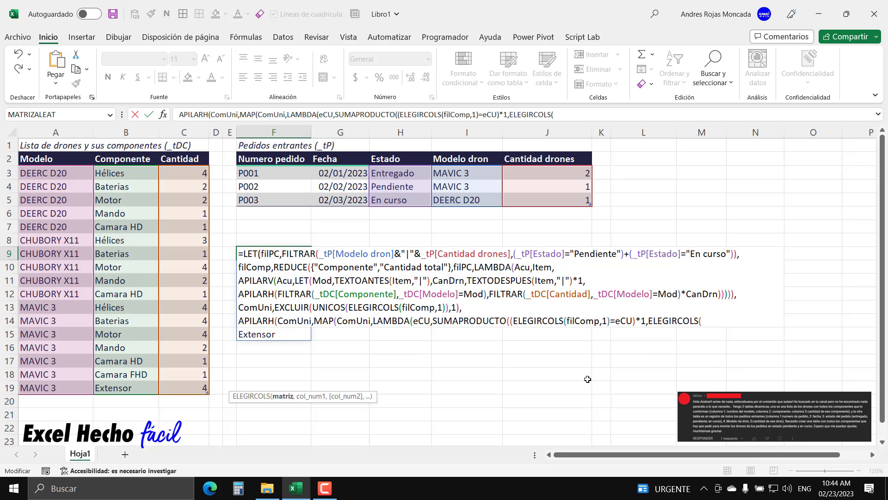
pyautogui.write('filComp,')
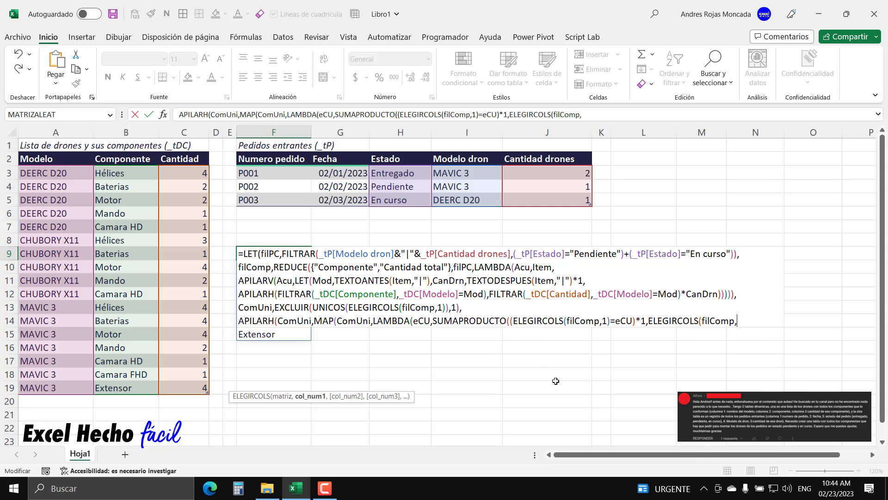
pyautogui.write('2')
pyautogui.write(')')
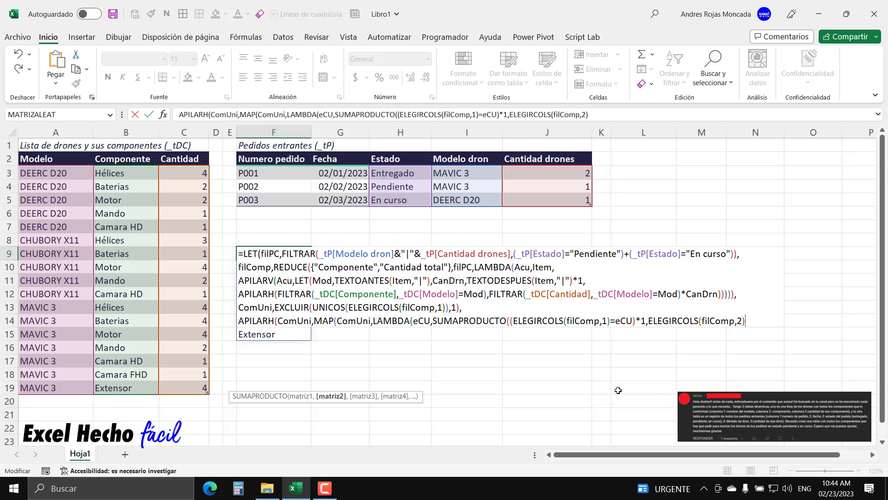
pyautogui.write(')')
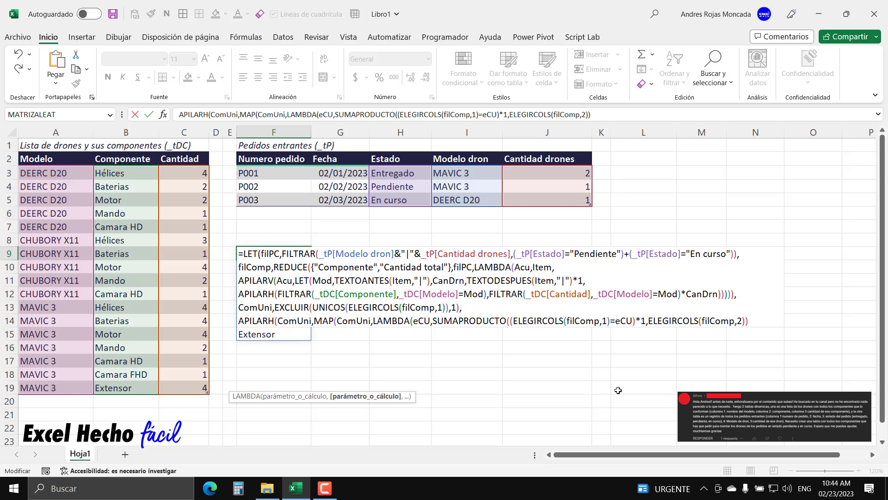
pyautogui.write(')))')
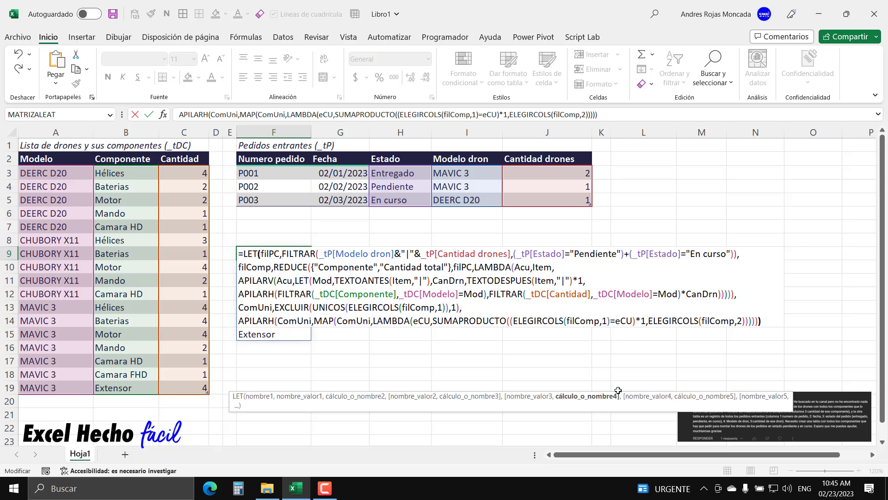
pyautogui.write(')')
pyautogui.press('Return')
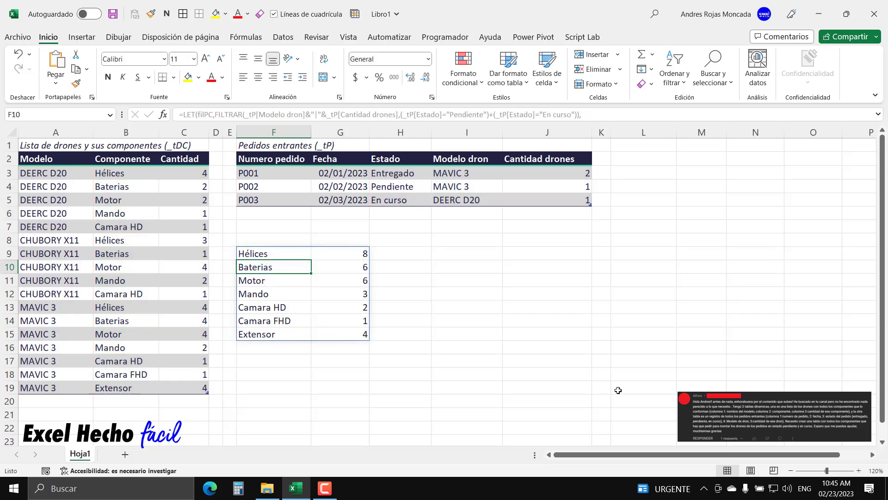
# Step: Examine the spilled components and totals, comparing the Hélices total with the MAVIC 3 and DEERC D20 rows of _tDC
pyautogui.moveTo(291, 252); pyautogui.dragTo(292, 334)
pyautogui.moveTo(357, 253); pyautogui.dragTo(359, 334)
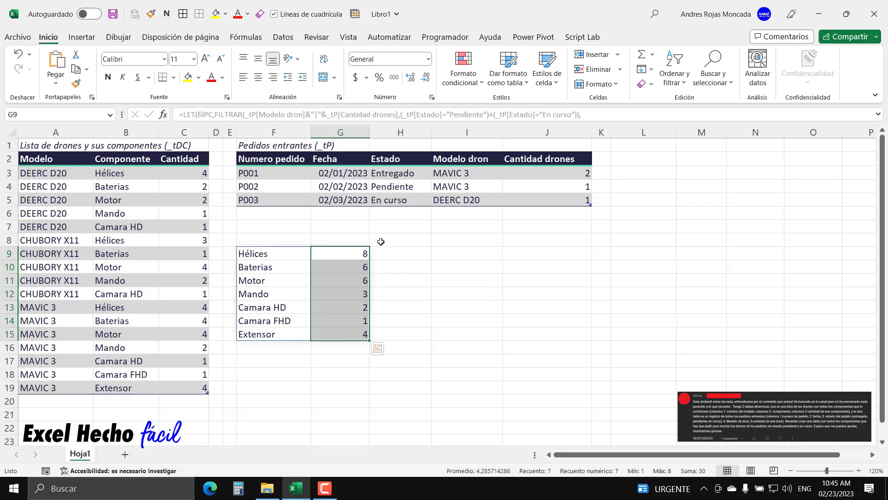
pyautogui.click(294, 253)
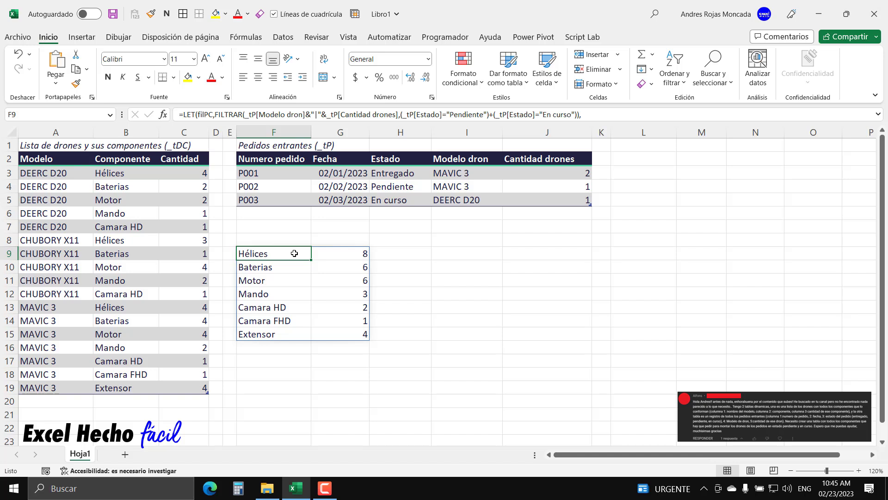
pyautogui.click(350, 250)
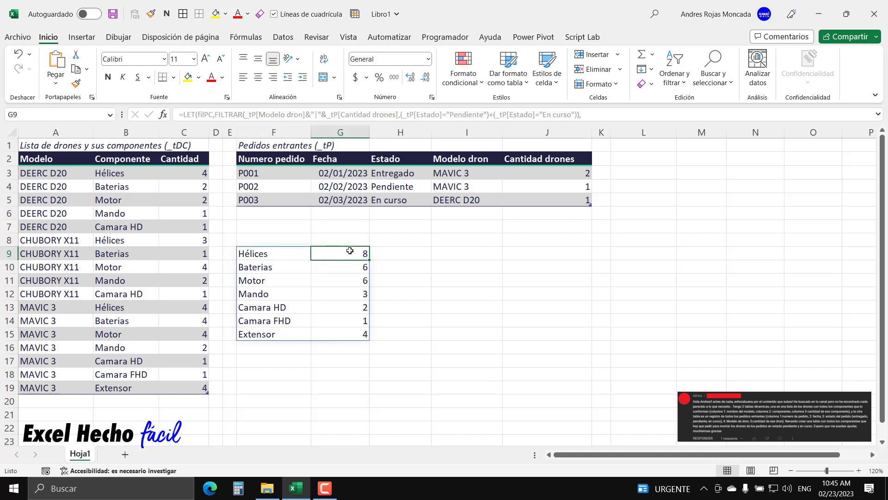
pyautogui.click(442, 189)
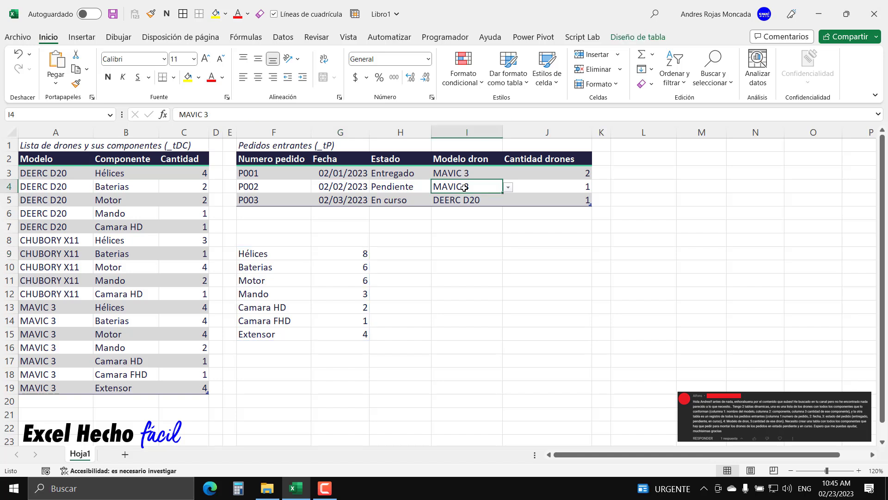
pyautogui.click(118, 309)
pyautogui.moveTo(118, 309); pyautogui.dragTo(206, 308)
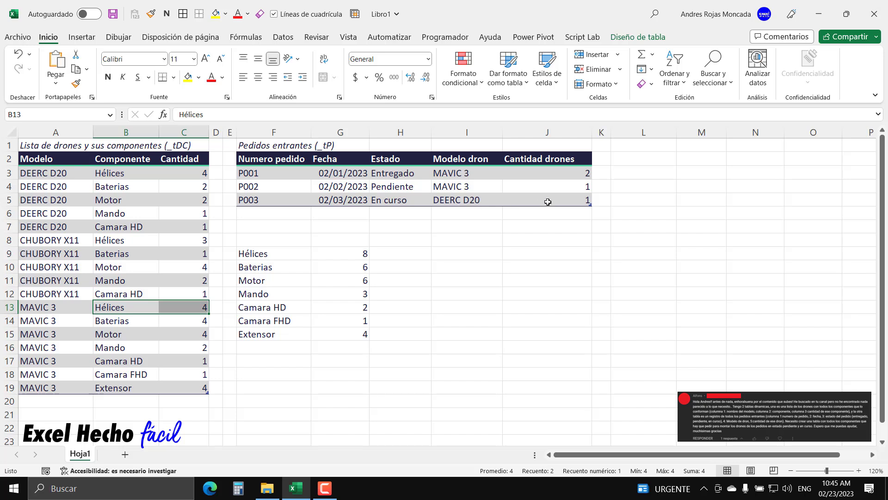
pyautogui.moveTo(130, 173); pyautogui.dragTo(195, 173)
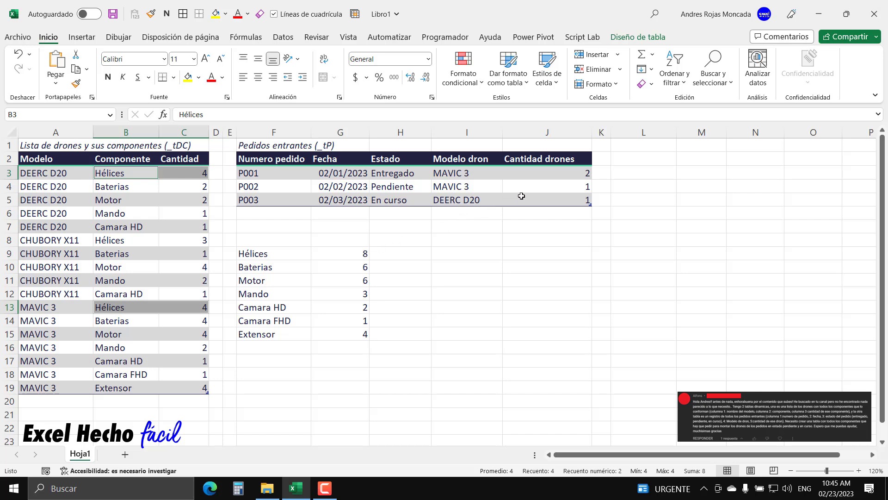
# Step: Set the Cantidad drones of order P002 to 2 and check the recalculated Hélices total
pyautogui.click(537, 187)
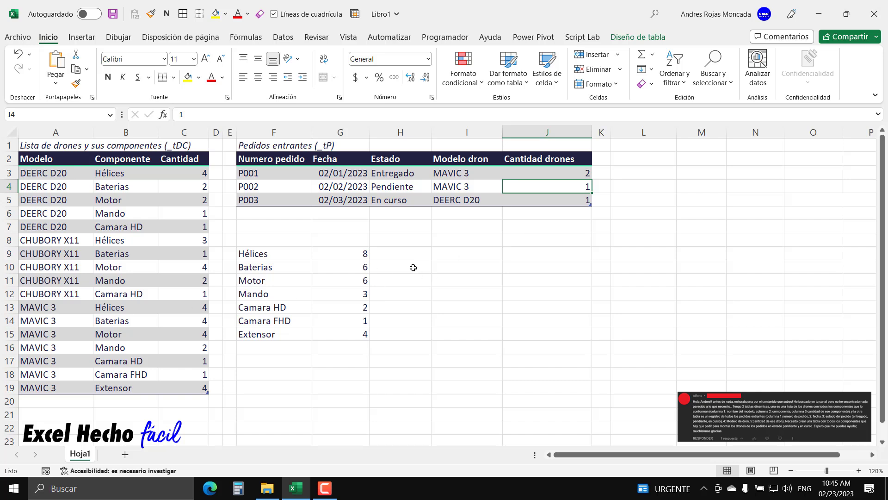
pyautogui.write('2')
pyautogui.press('Return')
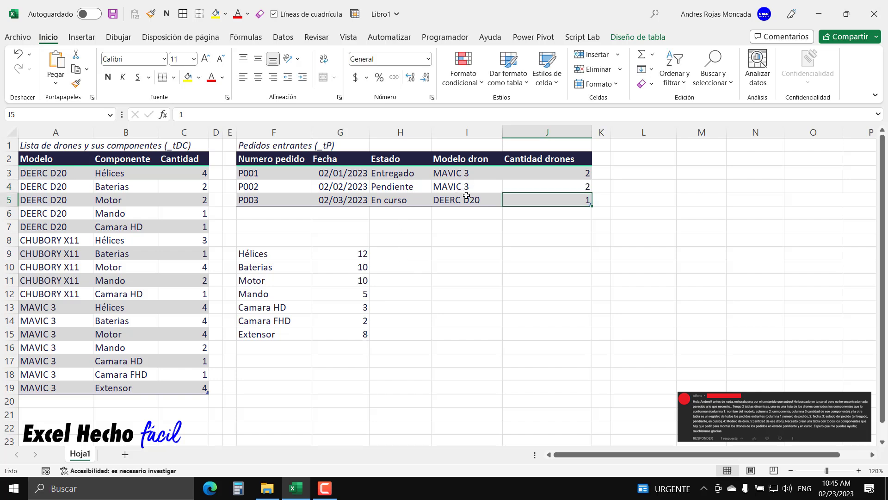
pyautogui.click(354, 254)
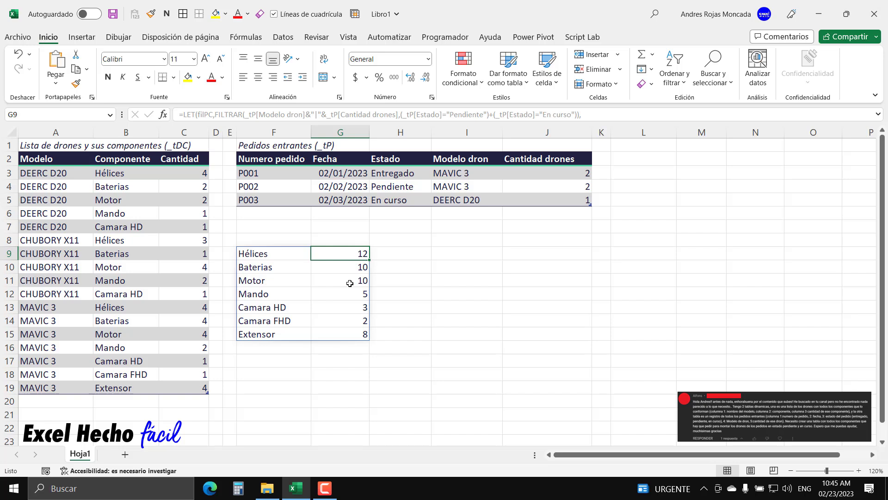
# Step: Set the Cantidad drones of order P002 back to 1
pyautogui.click(574, 187)
pyautogui.write('1')
pyautogui.press('Return')
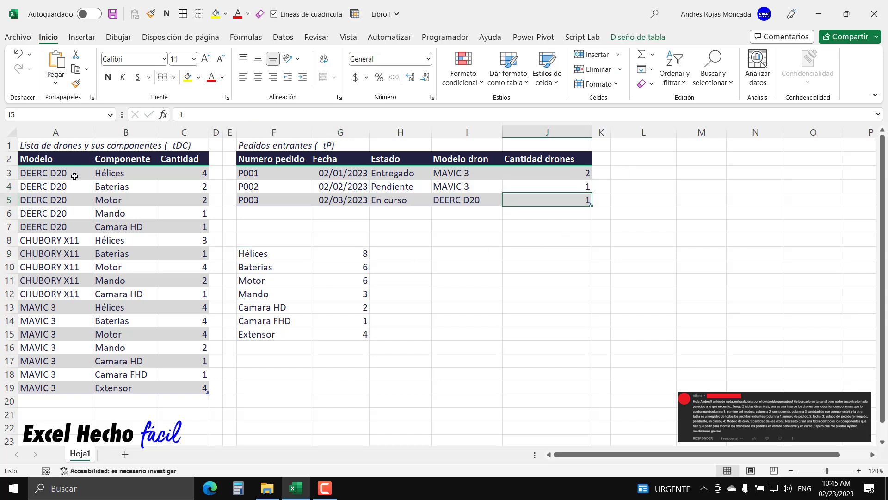
# Step: Compare the Baterias total with the DEERC D20 and MAVIC 3 Baterias rows of _tDC and order P002's drone quantity
pyautogui.moveTo(119, 185); pyautogui.dragTo(178, 184)
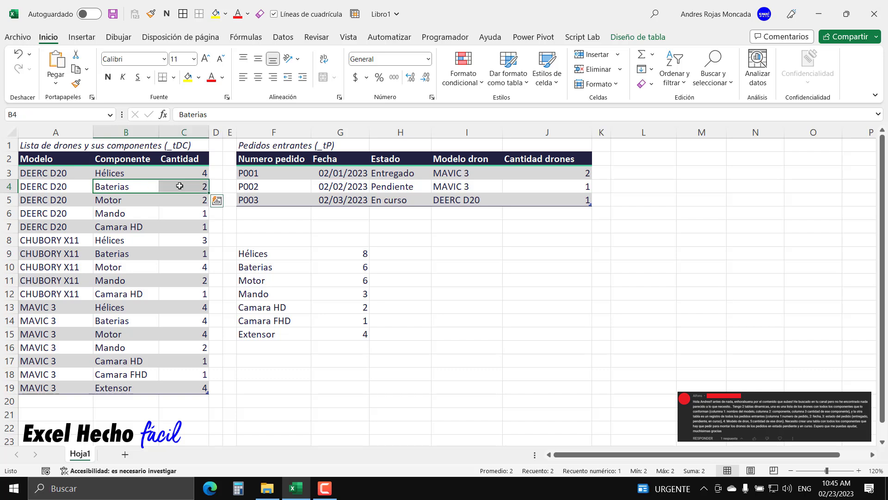
pyautogui.keyDown('ctrl'); pyautogui.moveTo(129, 321); pyautogui.dragTo(200, 322); pyautogui.keyUp('ctrl')
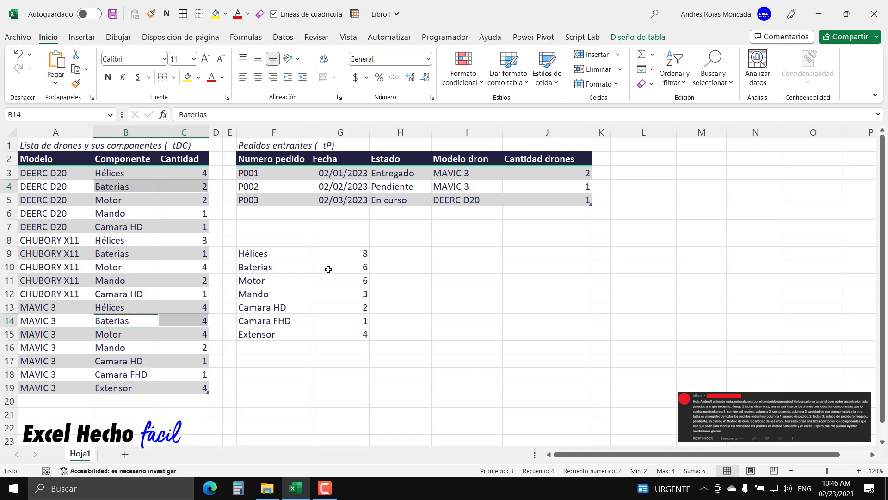
pyautogui.click(536, 189)
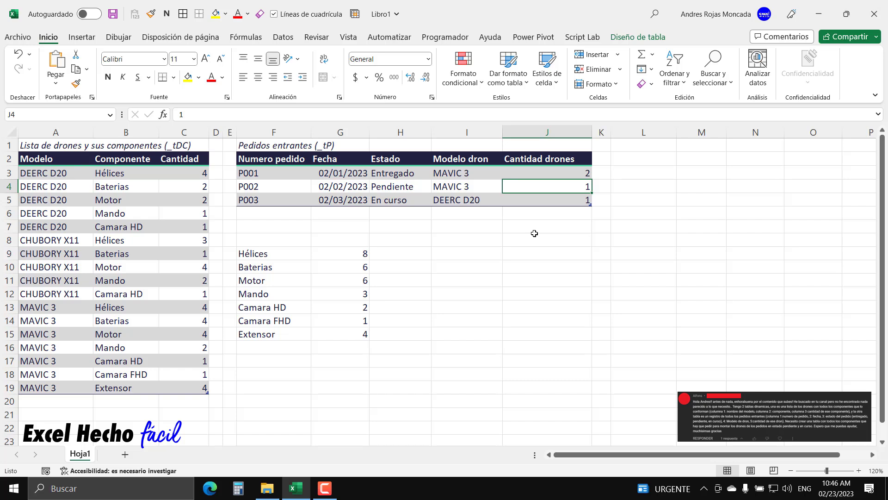
# Step: Set the Cantidad drones of the pending MAVIC 3 order to 2 and compare the Baterias total with the matching _tDC rows
pyautogui.write('2')
pyautogui.press('Return')
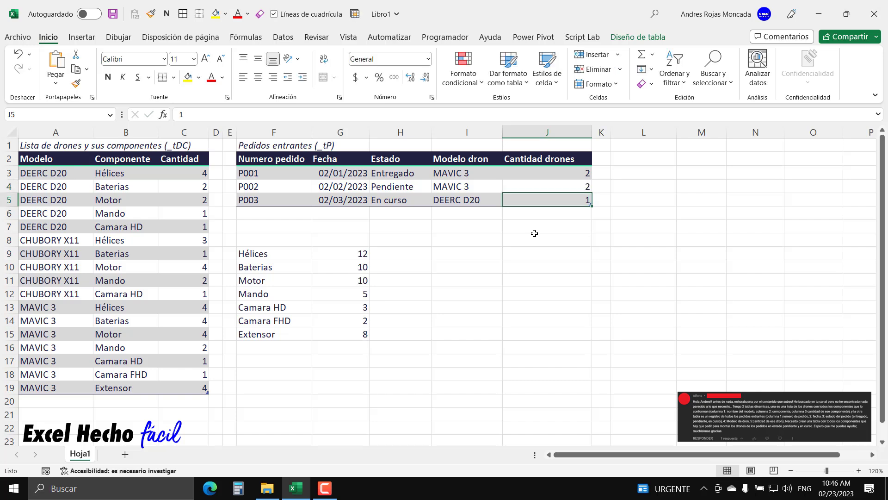
pyautogui.click(195, 187)
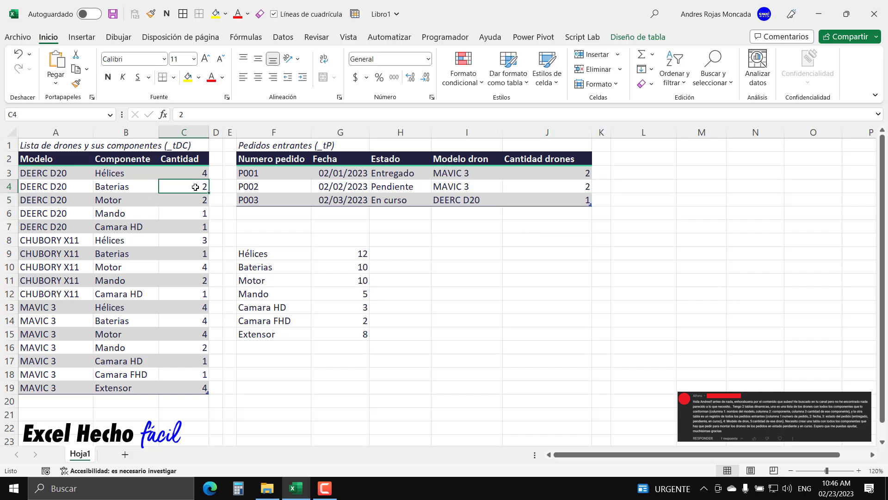
pyautogui.click(175, 322)
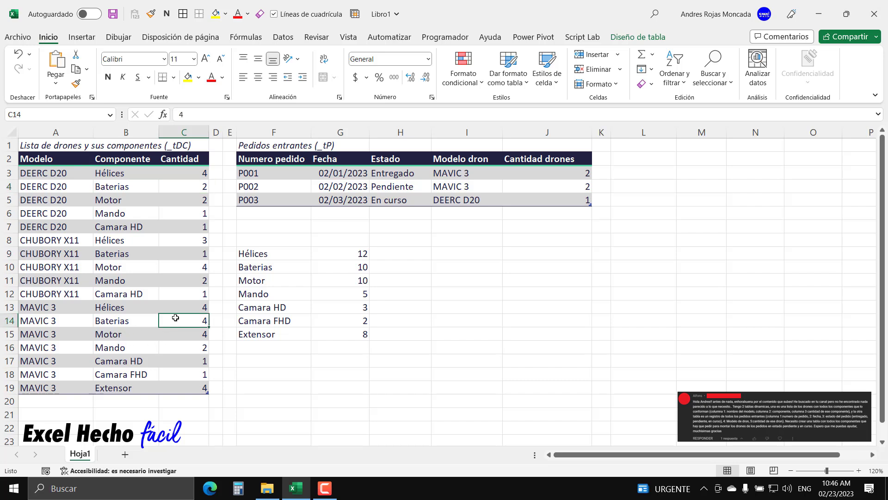
pyautogui.keyDown('ctrl'); pyautogui.click(163, 185); pyautogui.keyUp('ctrl')
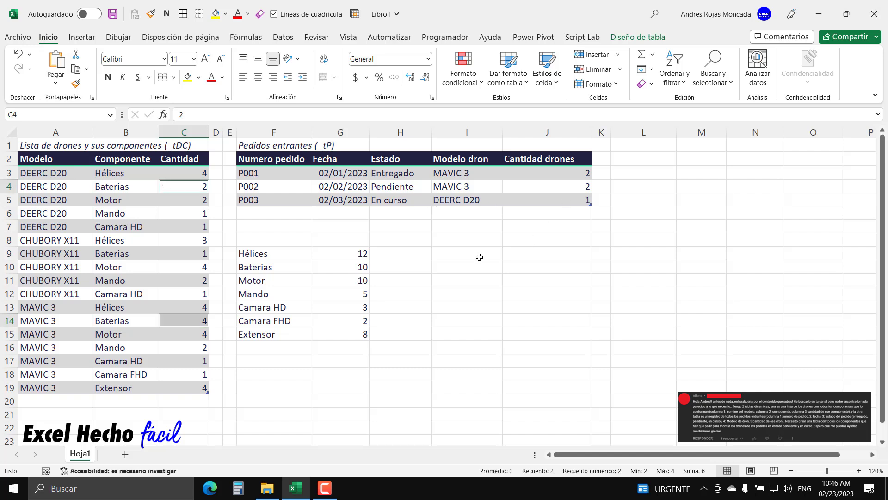
pyautogui.click(355, 270)
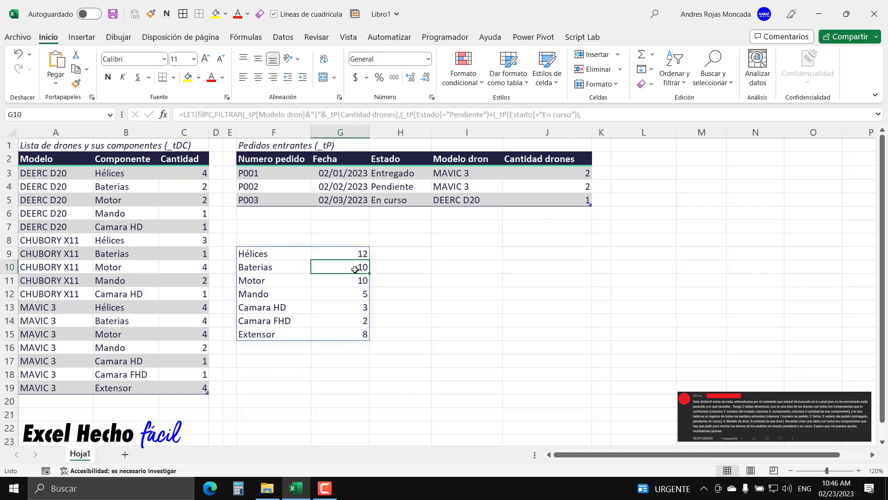
# Step: Set the Cantidad drones of the pending MAVIC 3 order back to 1
pyautogui.click(540, 188)
pyautogui.write('1')
pyautogui.press('Return')
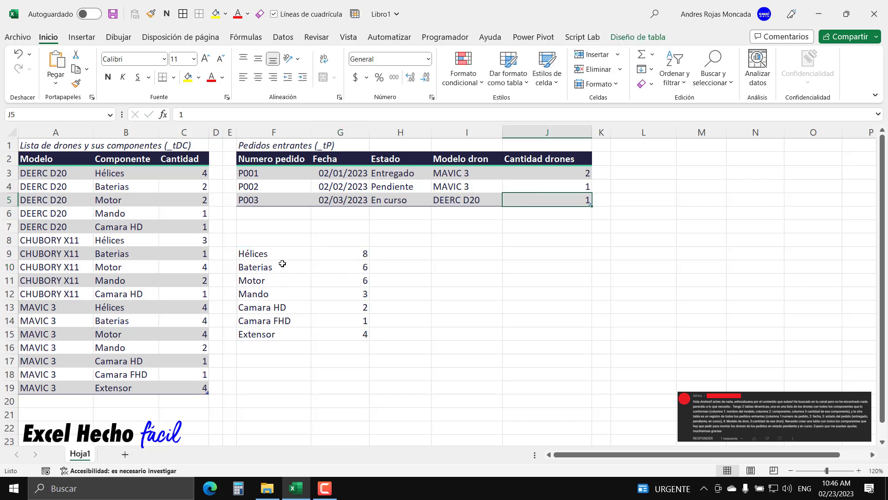
# Step: Compare the spilled component list with the MAVIC 3 and DEERC D20 components in _tDC, focusing on Camara FHD and Extensor
pyautogui.moveTo(278, 255); pyautogui.dragTo(345, 311)
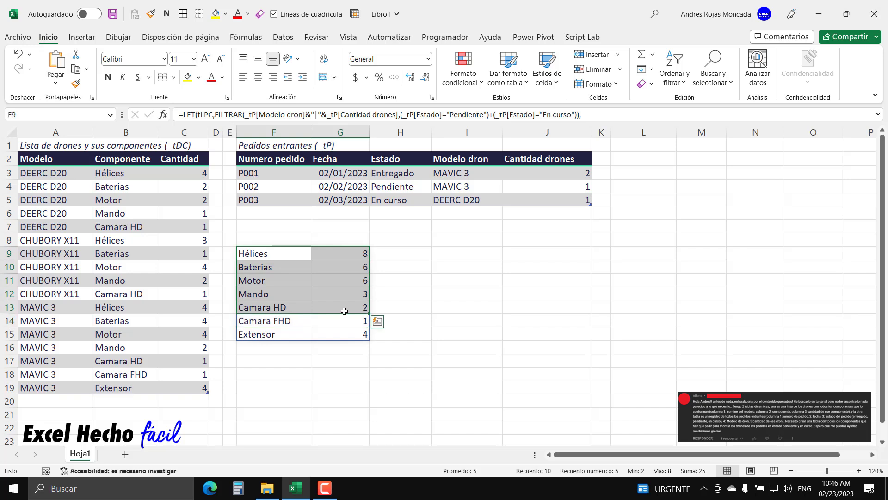
pyautogui.click(470, 189)
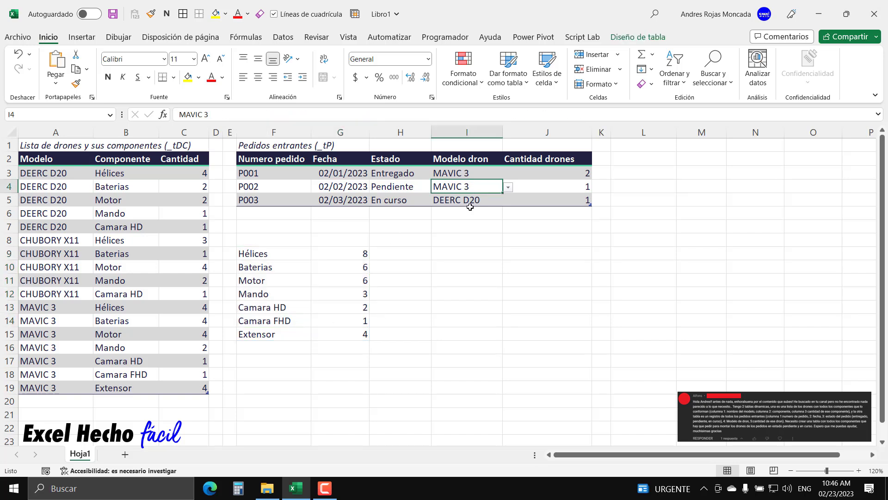
pyautogui.moveTo(286, 323); pyautogui.dragTo(323, 335)
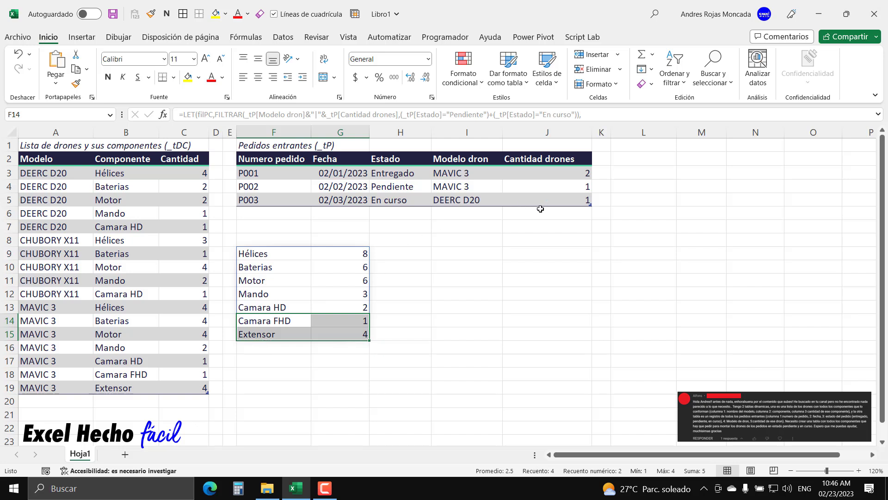
pyautogui.moveTo(63, 308); pyautogui.dragTo(135, 388)
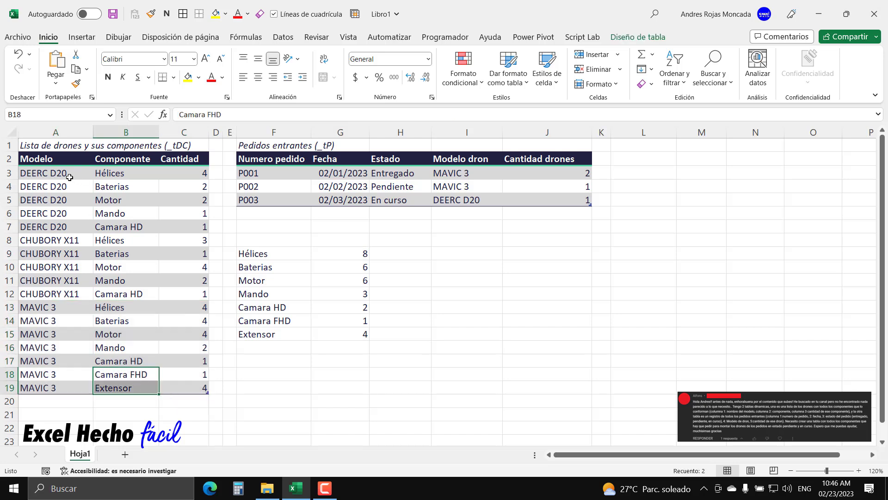
pyautogui.hotkey('ctrl', 'q')
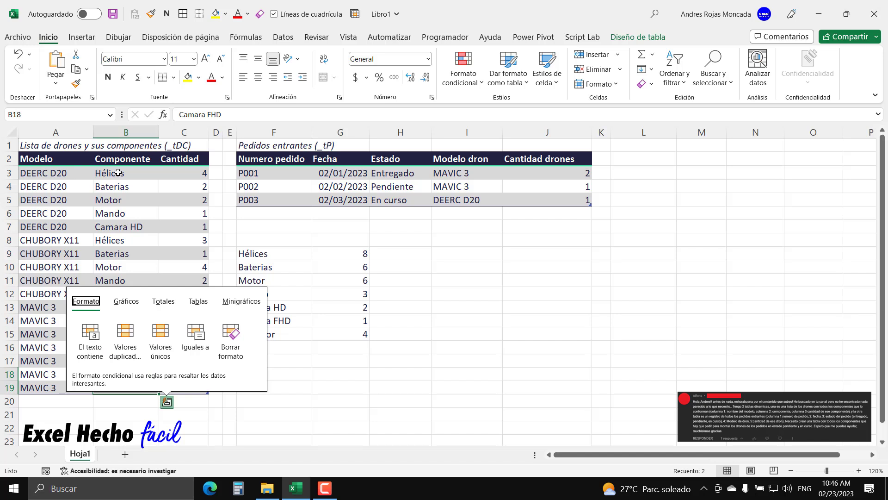
pyautogui.press('Escape')
pyautogui.click(129, 227)
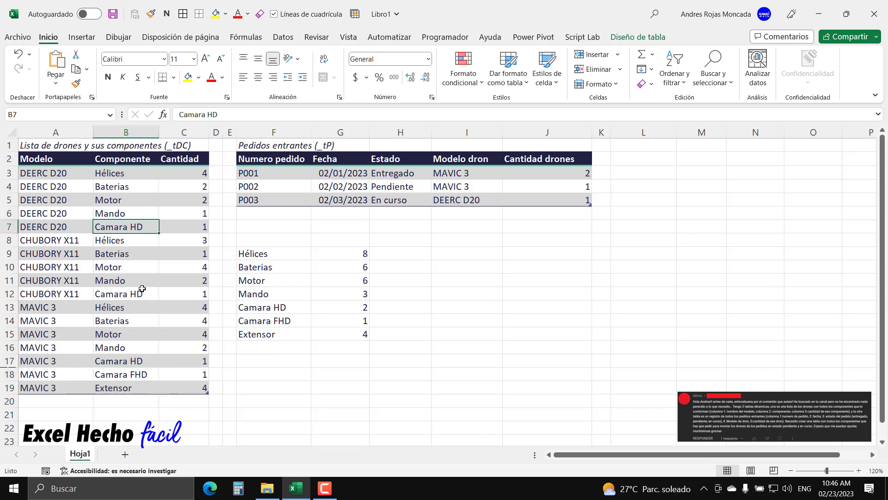
pyautogui.moveTo(129, 375); pyautogui.dragTo(131, 388)
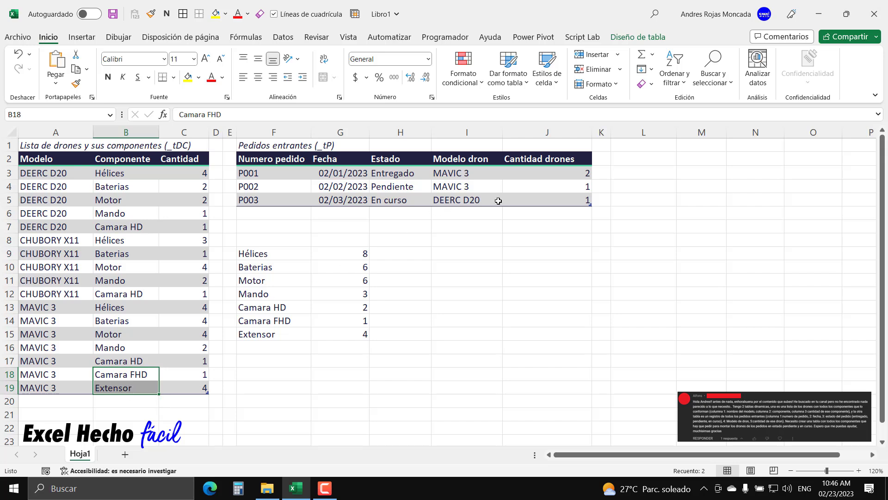
pyautogui.click(542, 187)
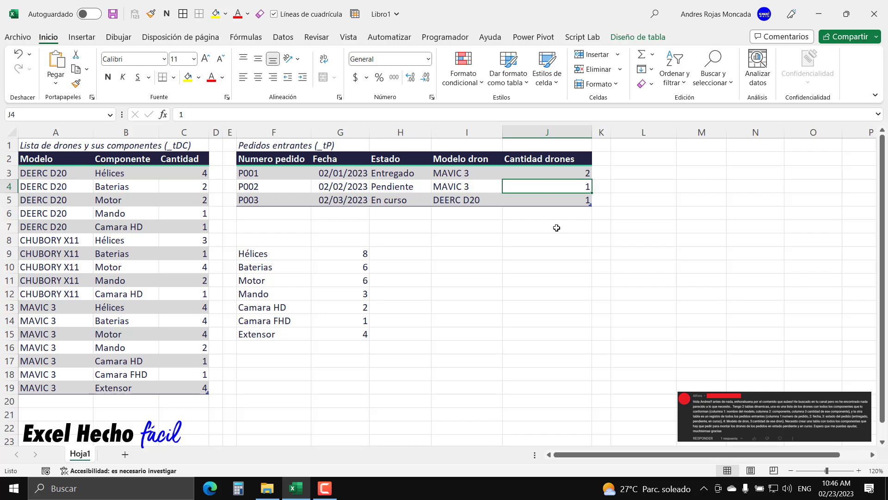
pyautogui.write('2')
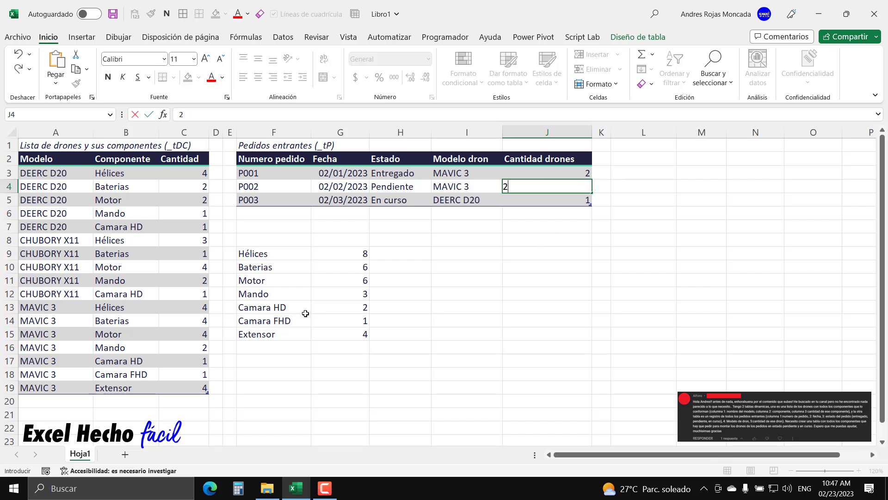
pyautogui.press('Escape')
# Step: Set the Cantidad drones of the in-progress DEERC D20 order to 2 and check the recalculated totals of shared and MAVIC-only components
pyautogui.click(529, 200)
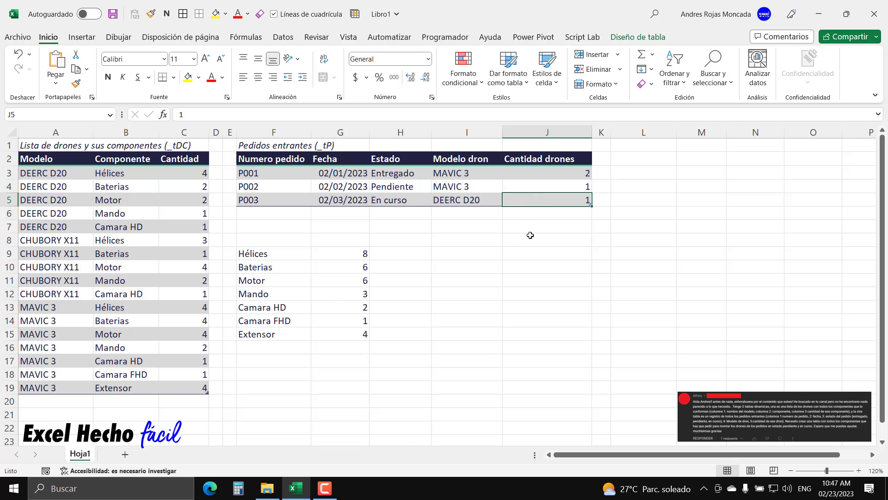
pyautogui.write('2')
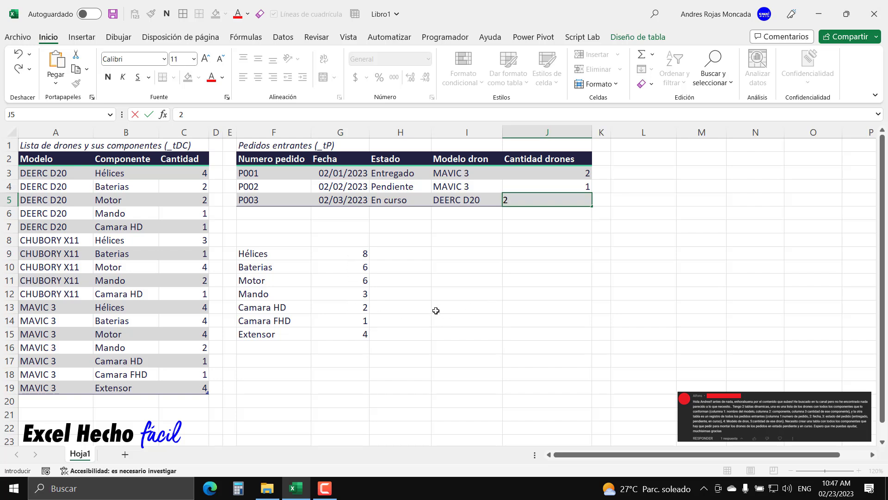
pyautogui.press('Return')
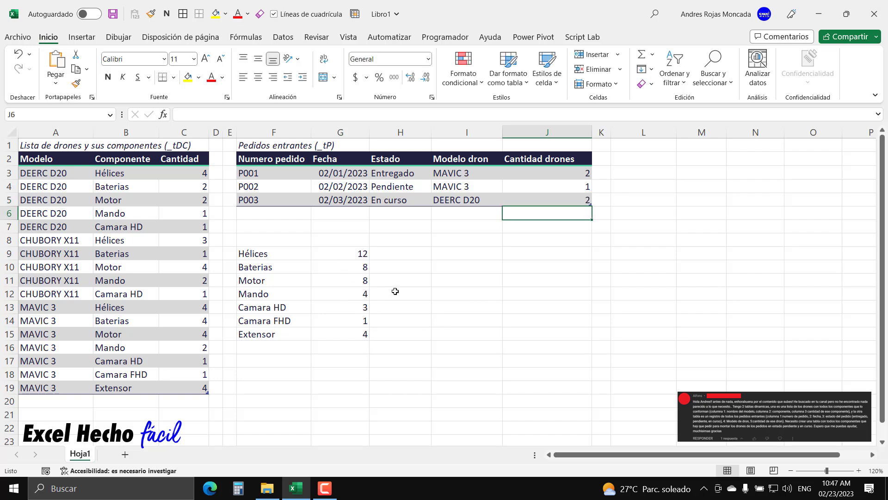
pyautogui.moveTo(360, 319); pyautogui.dragTo(363, 333)
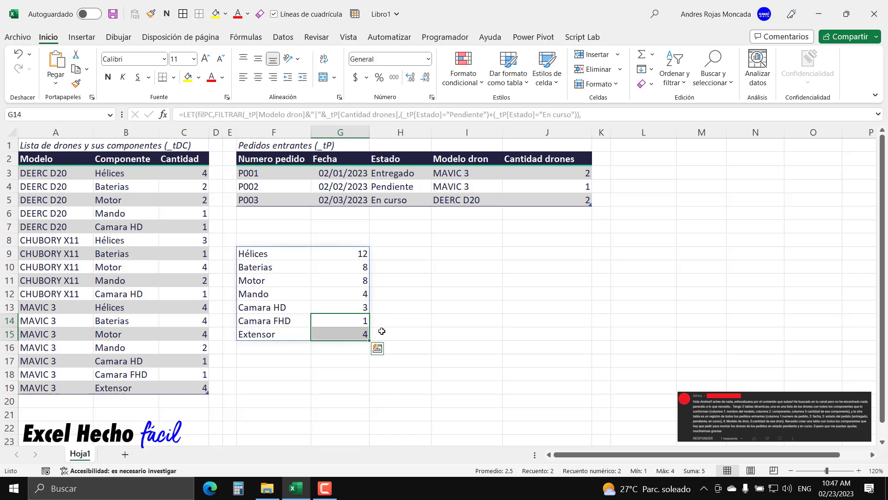
pyautogui.moveTo(354, 254); pyautogui.dragTo(355, 303)
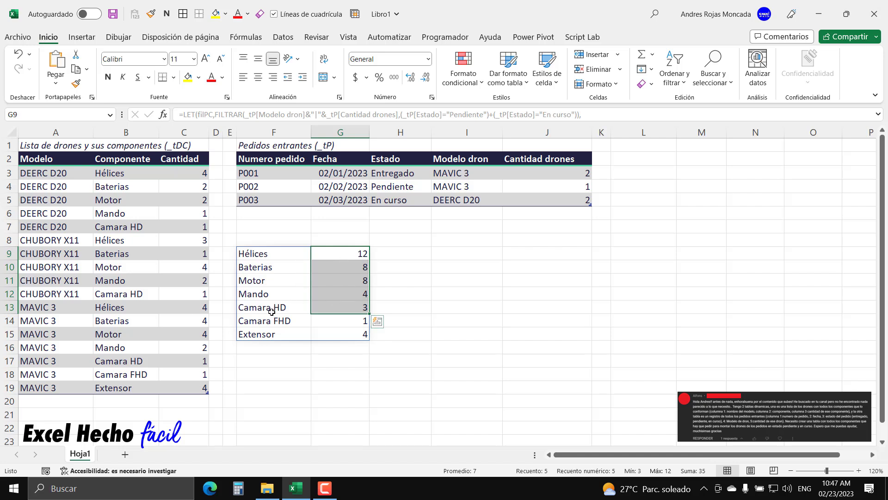
pyautogui.click(523, 199)
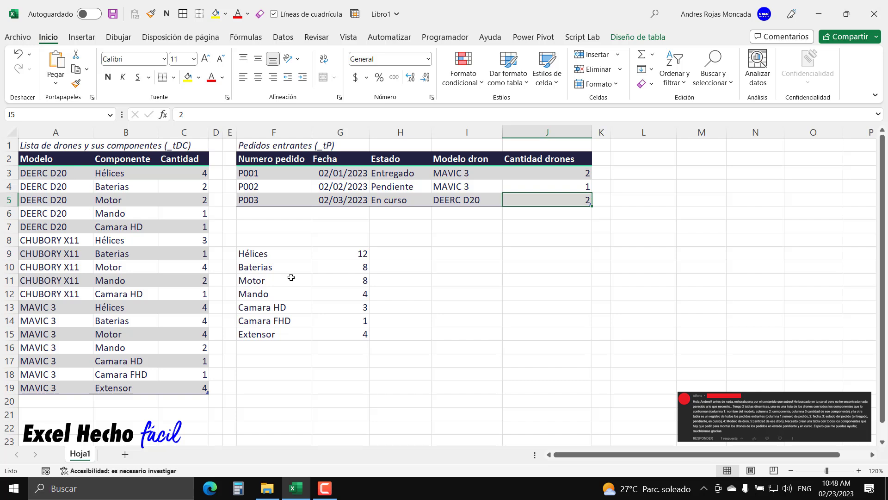
# Step: Add a fourth order row to _tP with the next consecutive order number and the Fecha 02/04/2023
pyautogui.click(248, 215)
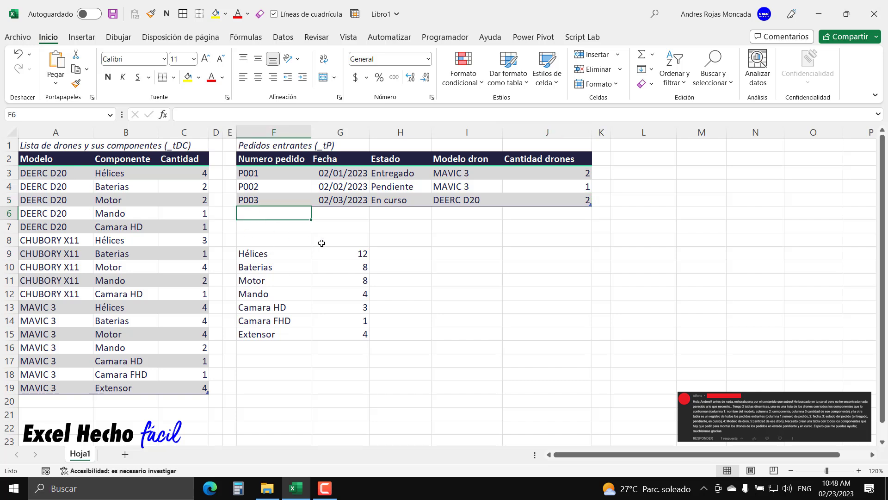
pyautogui.write('P')
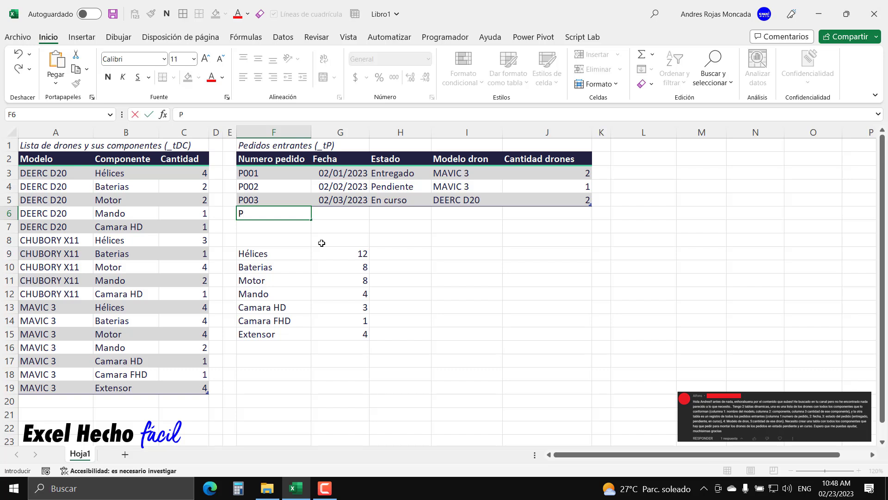
pyautogui.write('004')
pyautogui.press('Tab')
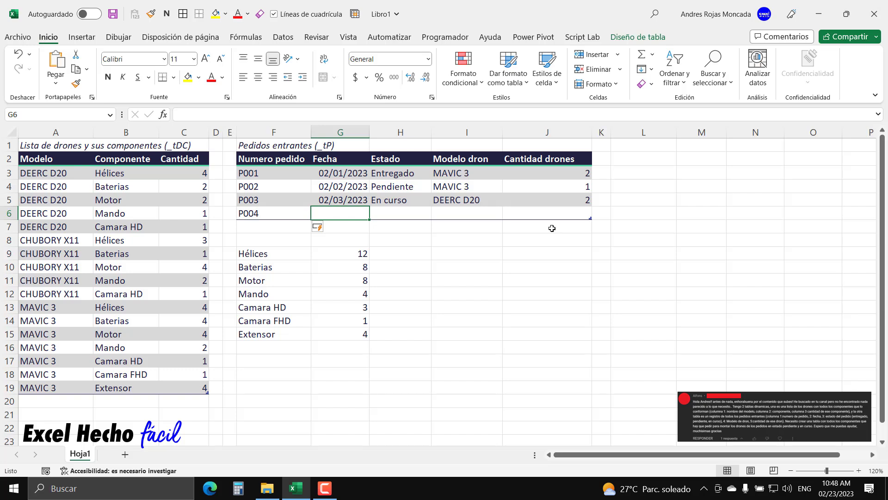
pyautogui.write('2/04/2023')
pyautogui.press('Tab')
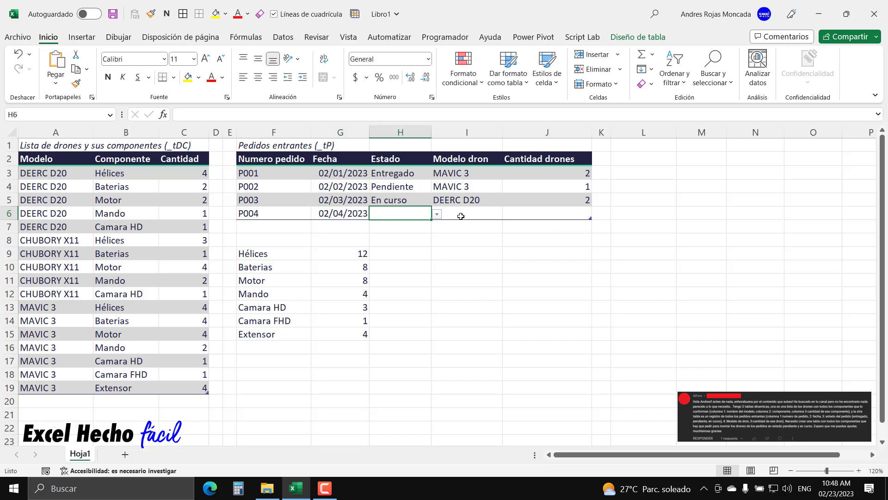
# Step: Complete the fourth order with Estado En curso, Modelo dron CHUBORY X11 and Cantidad drones 15
pyautogui.click(436, 214)
pyautogui.click(386, 245)
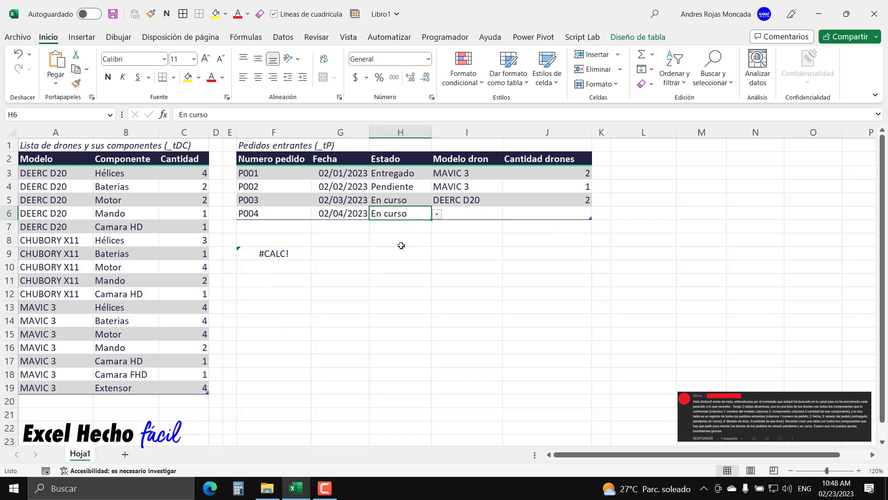
pyautogui.click(580, 214)
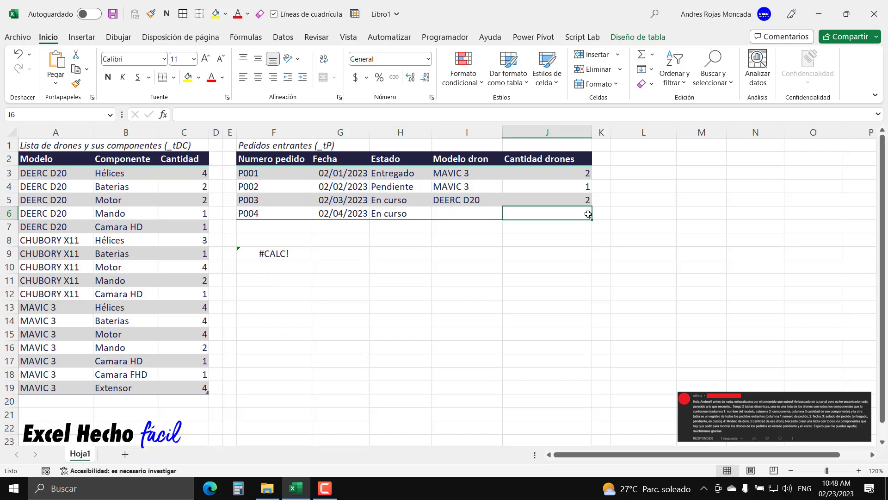
pyautogui.click(466, 211)
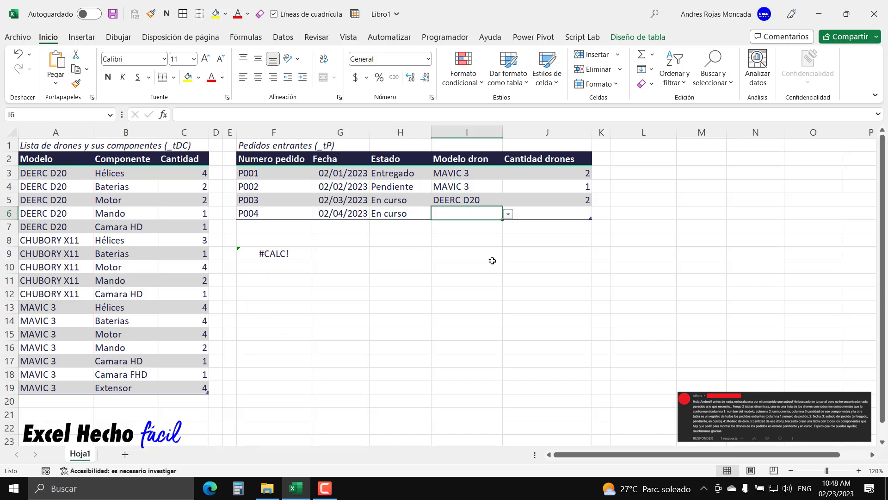
pyautogui.click(508, 214)
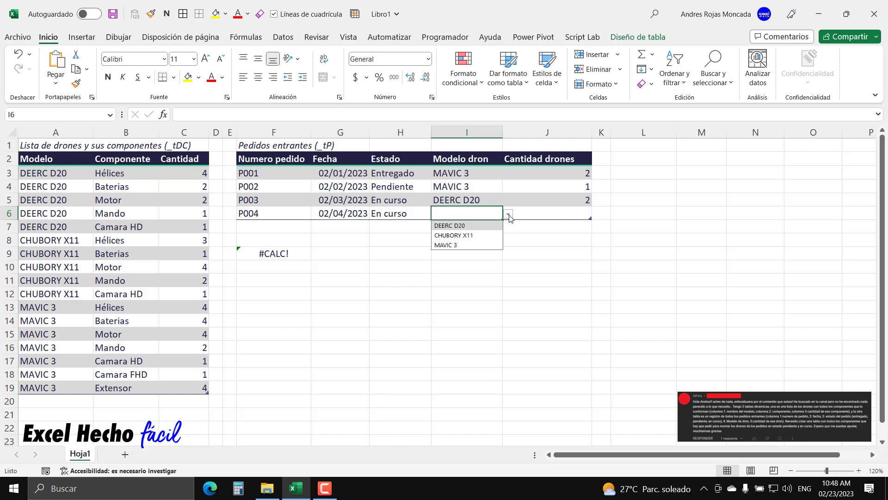
pyautogui.click(466, 235)
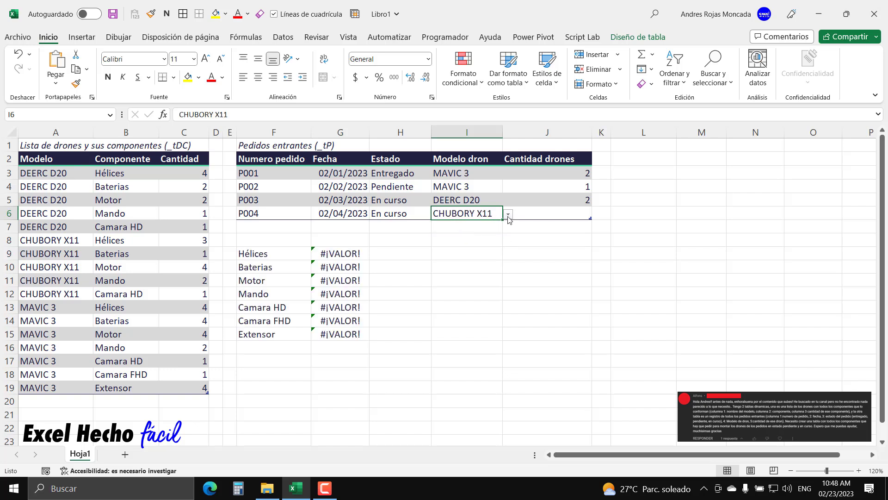
pyautogui.click(550, 215)
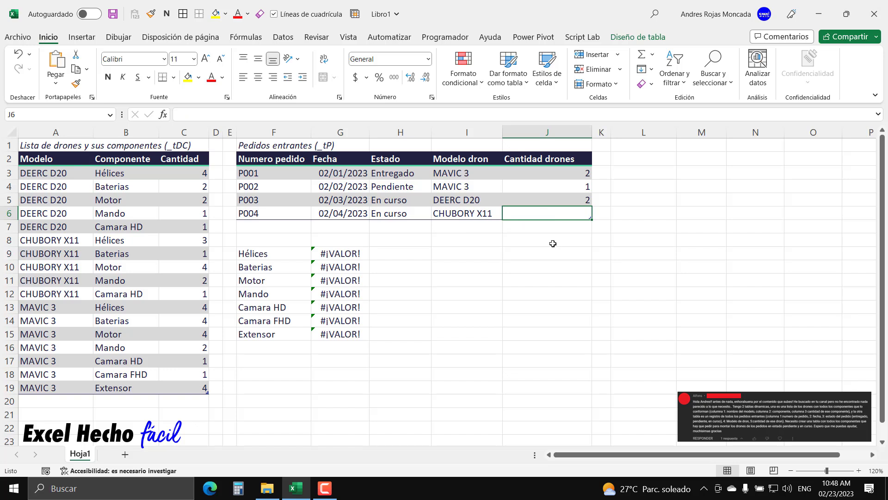
pyautogui.write('15')
pyautogui.press('Return')
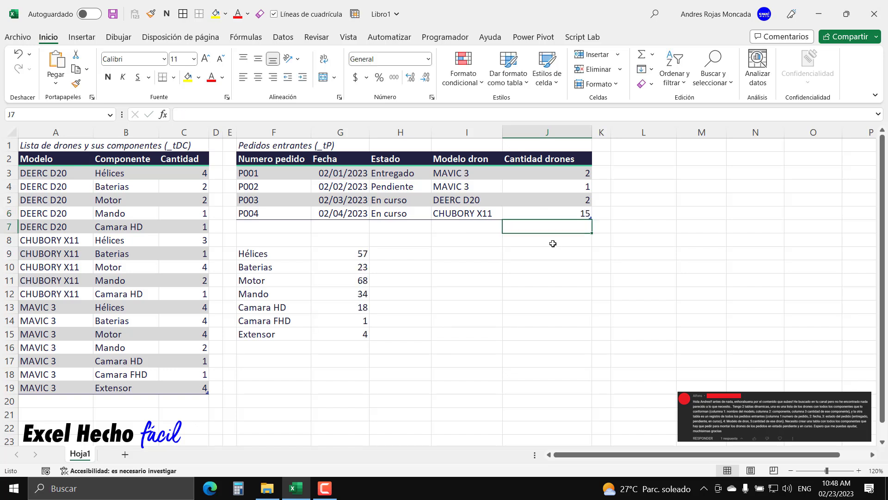
# Step: Add a fifth order row to _tP, reusing the fourth order's number and the Fecha 02/04/2023
pyautogui.click(292, 227)
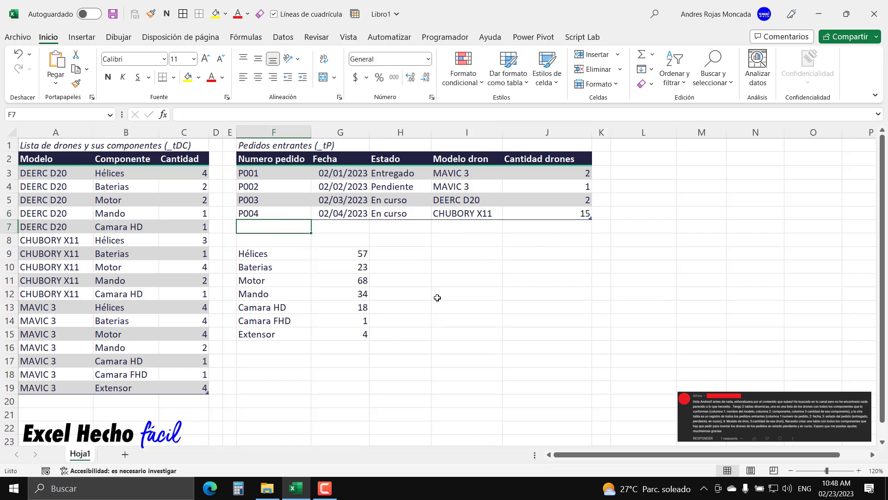
pyautogui.write('Poa')
pyautogui.press('BackSpace')
pyautogui.write('004')
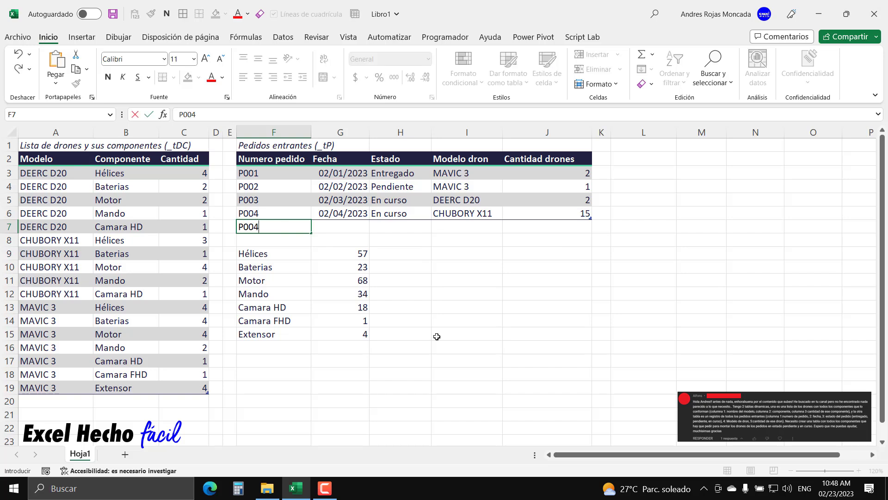
pyautogui.press('Tab')
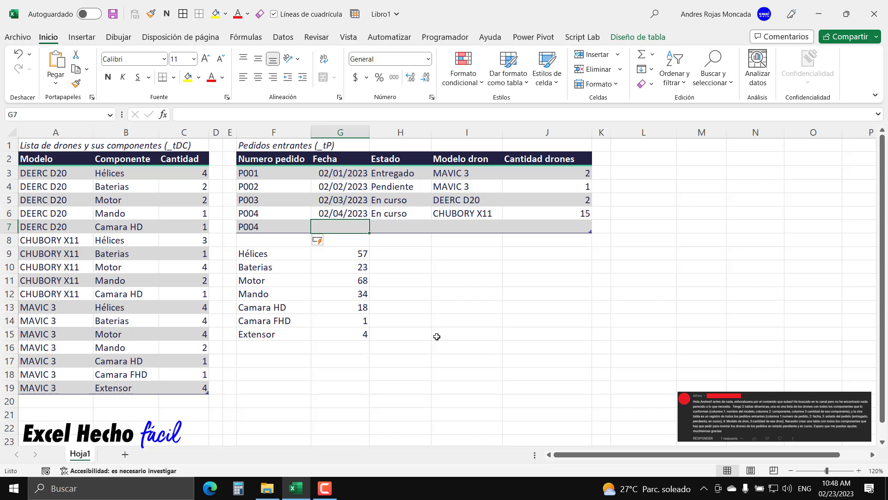
pyautogui.write('2')
pyautogui.write('/04/2023')
pyautogui.press('Tab')
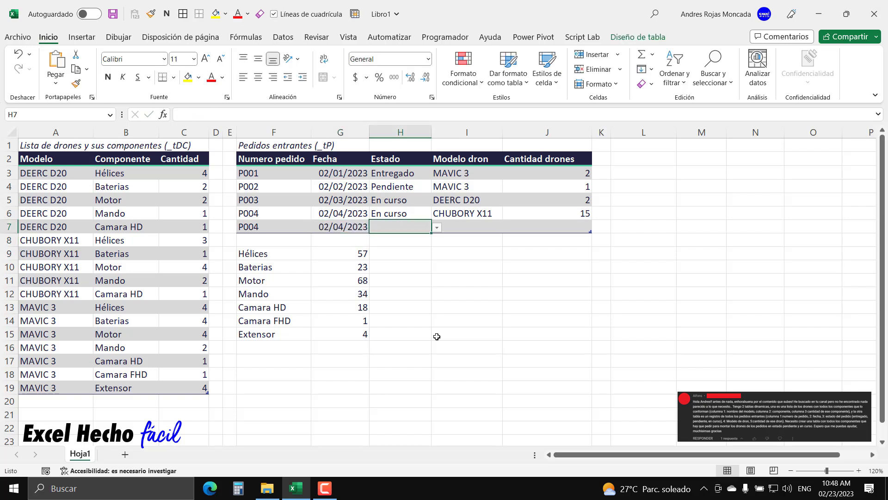
# Step: Complete the fifth order with Estado En curso, Modelo dron MAVIC 3 and Cantidad drones 2
pyautogui.click(436, 227)
pyautogui.click(409, 259)
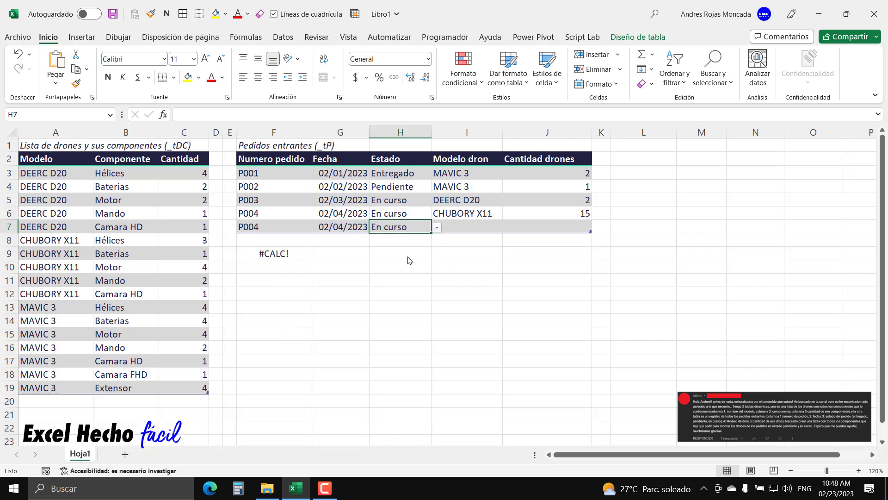
pyautogui.click(459, 228)
pyautogui.click(508, 228)
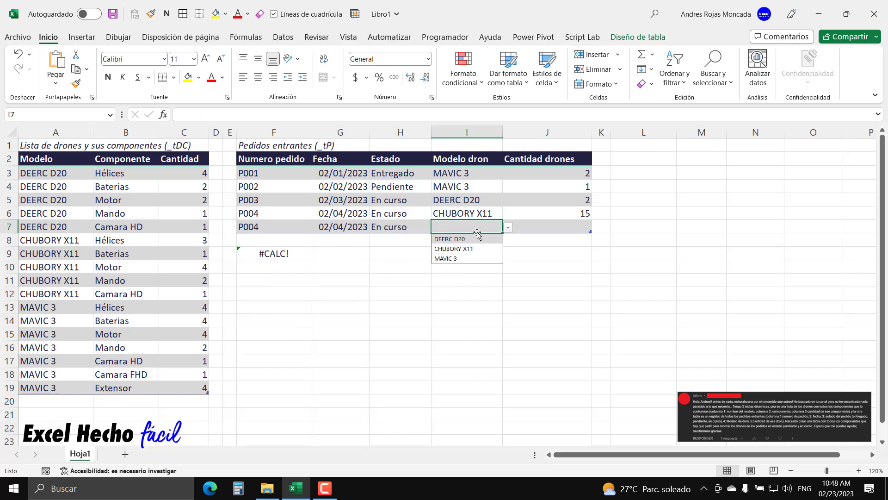
pyautogui.click(457, 258)
pyautogui.click(544, 227)
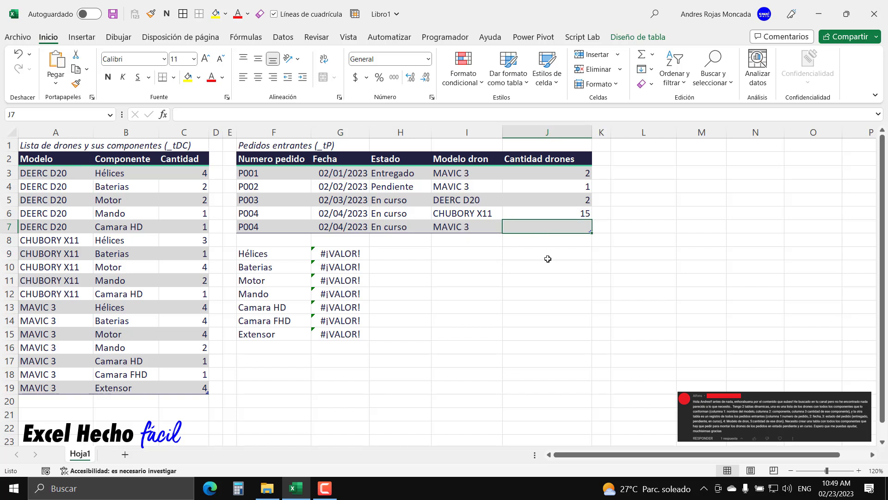
pyautogui.write('2')
pyautogui.press('Return')
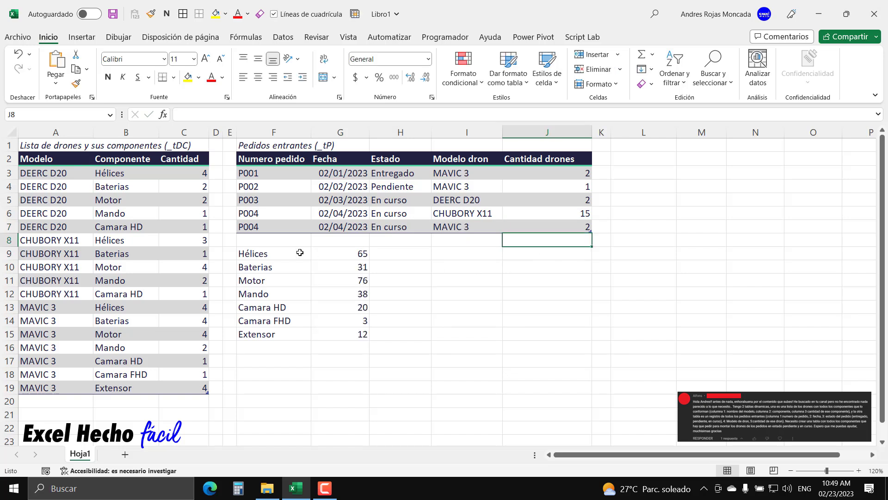
# Step: Compare the states, models and quantities of the pending and in-progress orders with the spilled component totals
pyautogui.click(403, 189)
pyautogui.click(405, 200)
pyautogui.click(406, 213)
pyautogui.click(407, 225)
pyautogui.moveTo(574, 185); pyautogui.dragTo(573, 226)
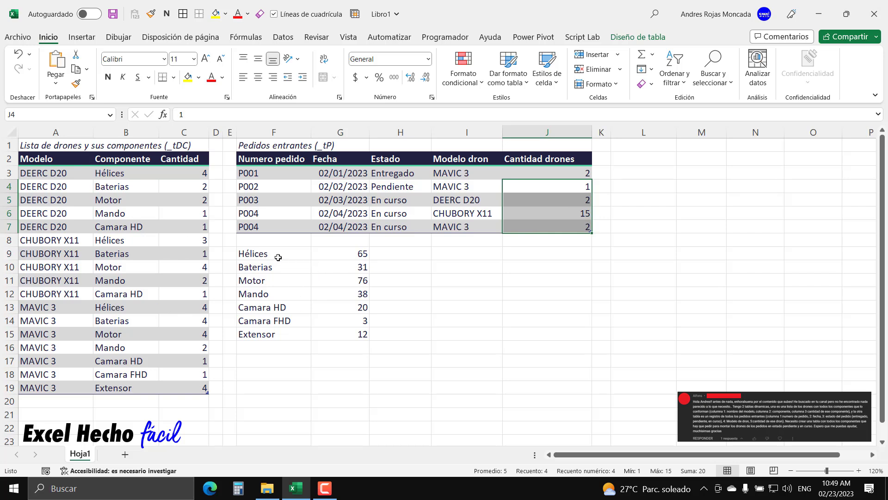
pyautogui.moveTo(278, 256); pyautogui.dragTo(347, 335)
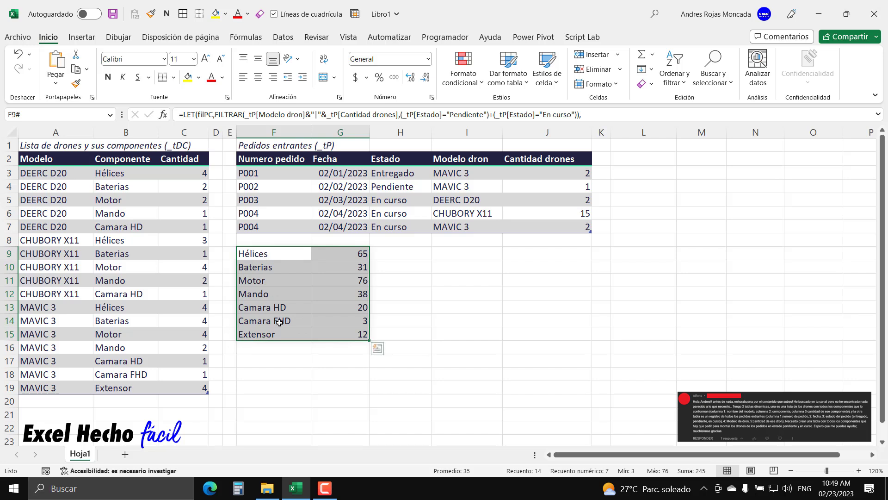
pyautogui.moveTo(337, 254); pyautogui.dragTo(337, 333)
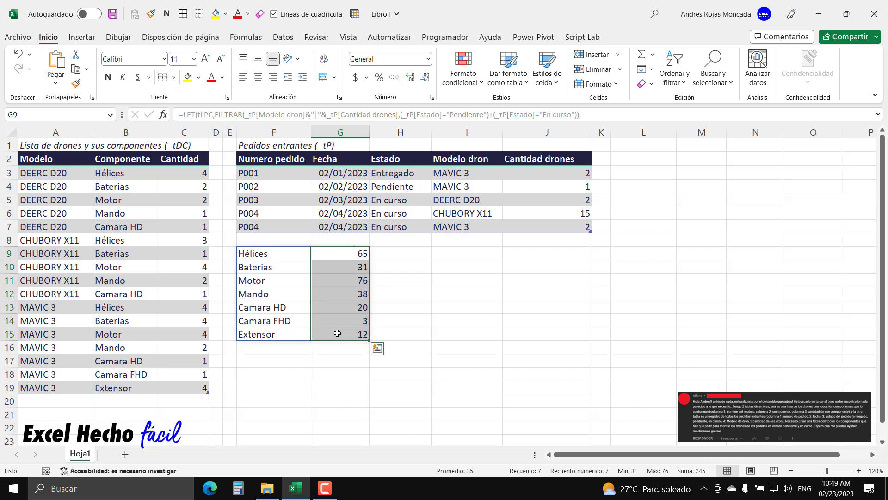
pyautogui.click(492, 188)
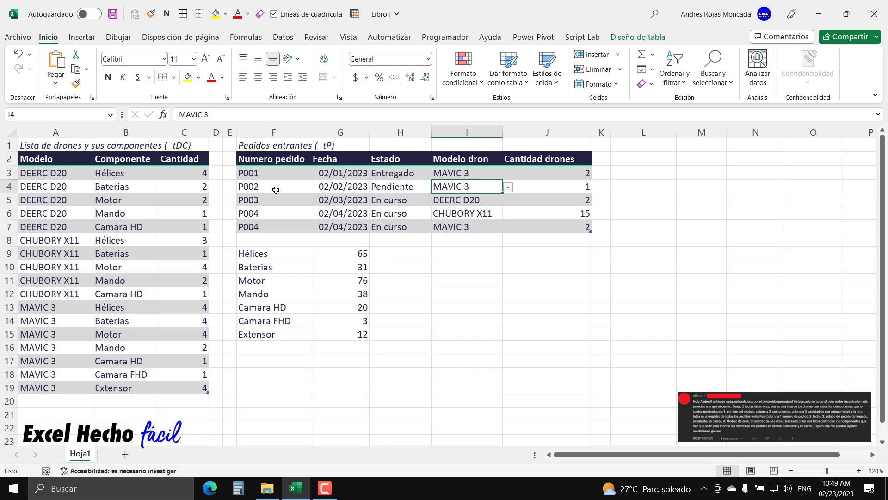
pyautogui.click(471, 204)
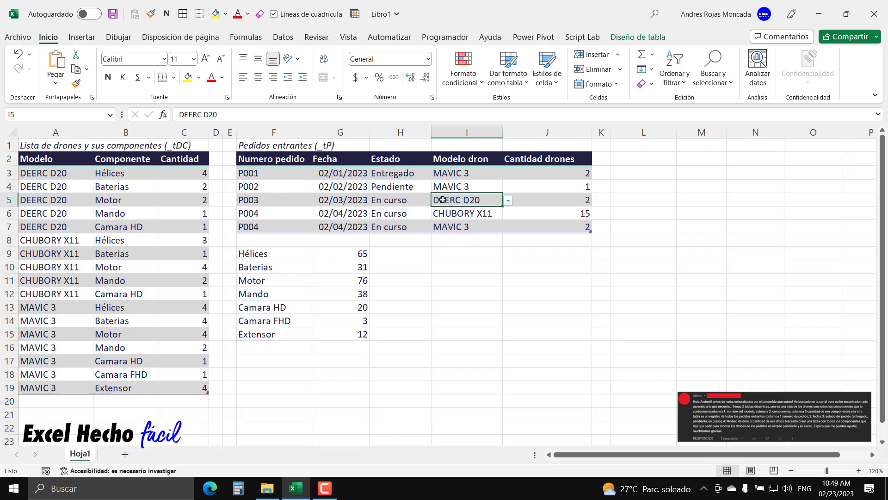
pyautogui.click(471, 215)
pyautogui.moveTo(470, 221); pyautogui.dragTo(477, 224)
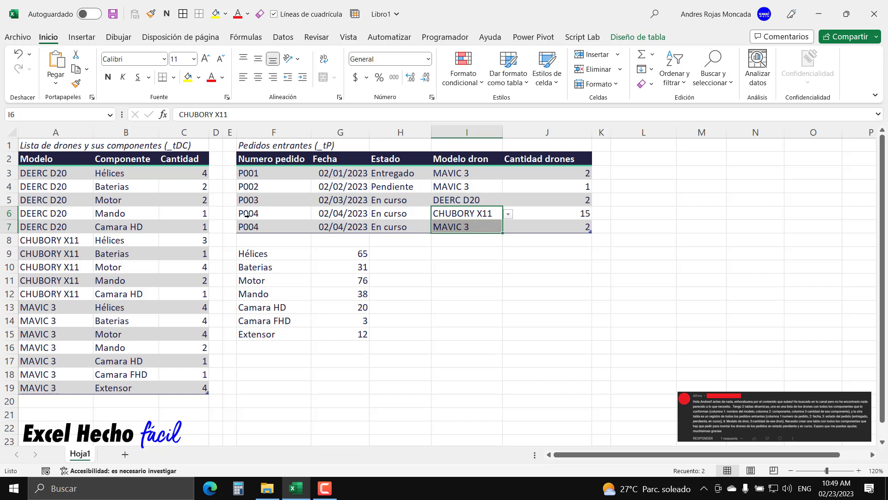
pyautogui.click(454, 226)
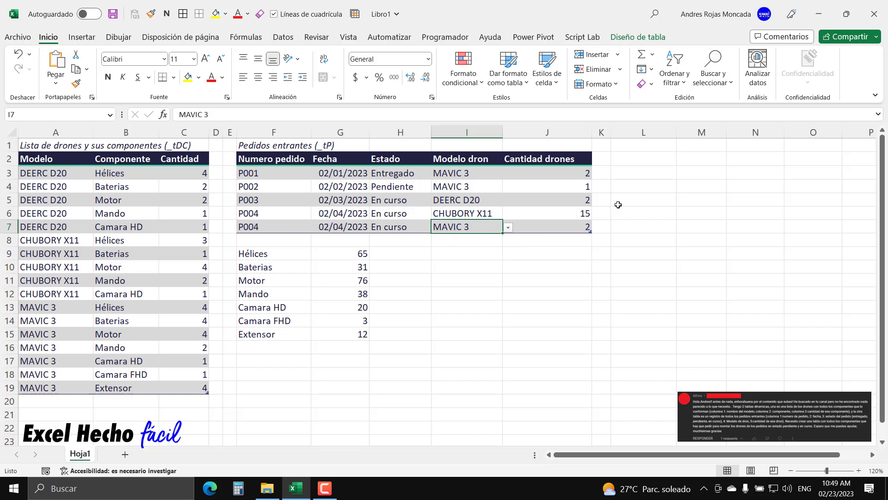
# Step: Copy the Componente and Cantidad headers of _tDC to L2:M2 and rename the M2 header Cantidad Total
pyautogui.click(141, 160)
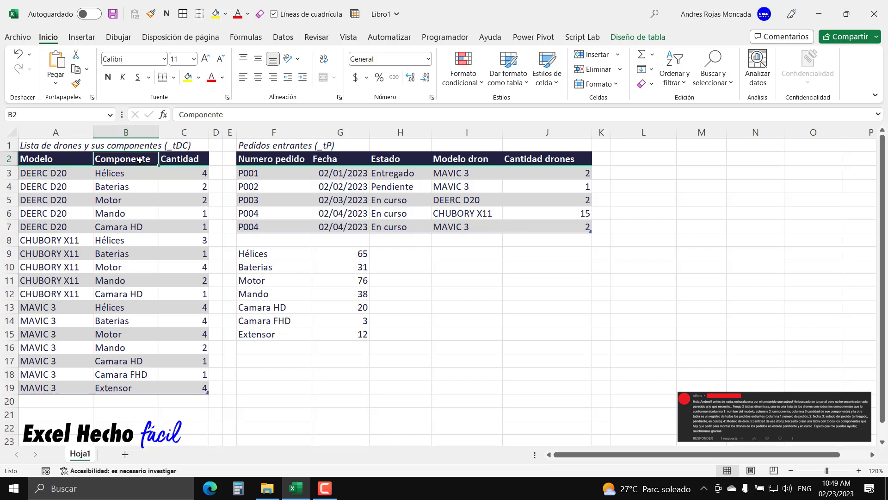
pyautogui.keyDown('ctrl'); pyautogui.click(168, 159); pyautogui.keyUp('ctrl')
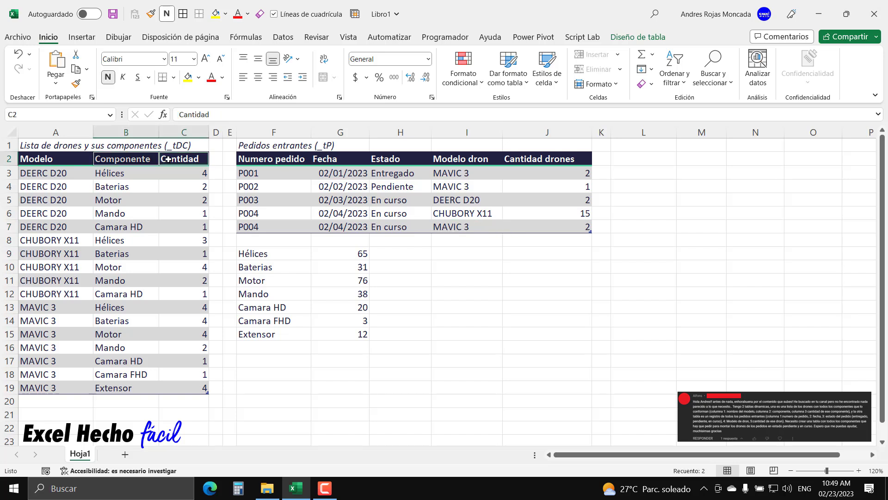
pyautogui.hotkey('ctrl', 'c')
pyautogui.click(661, 160)
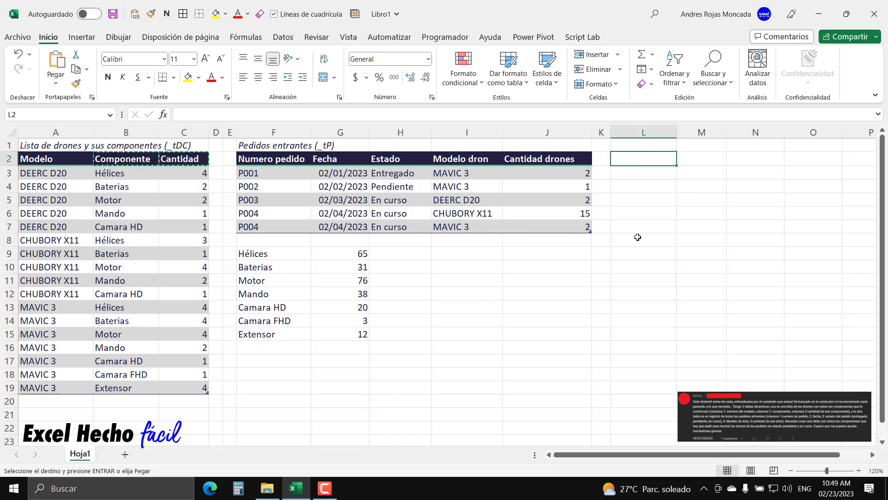
pyautogui.hotkey('ctrl', 'v')
pyautogui.click(709, 156)
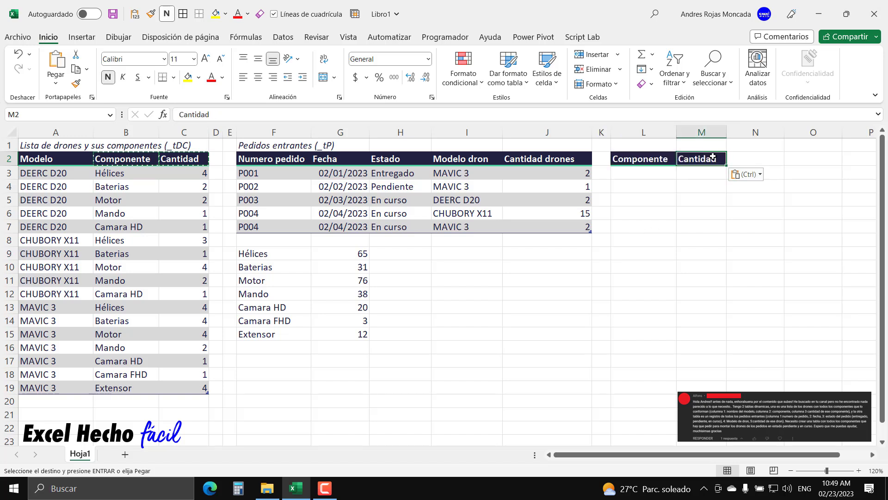
pyautogui.click(672, 120)
pyautogui.write('Total')
pyautogui.press('Return')
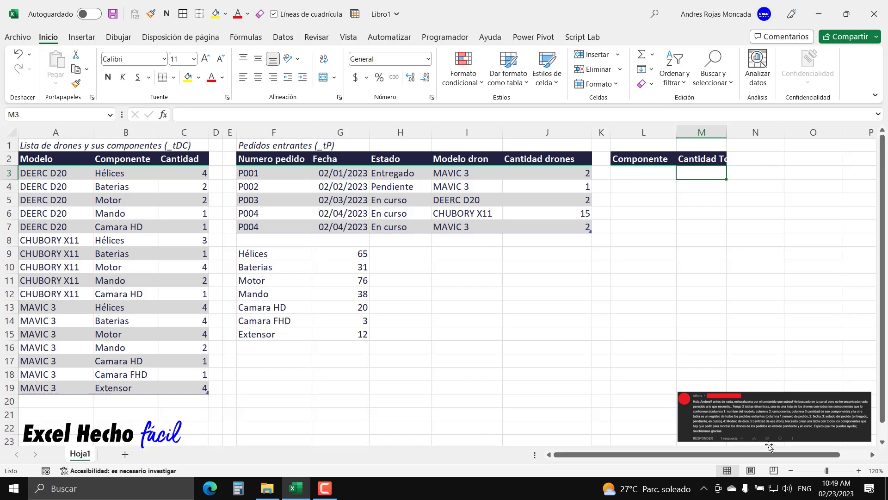
# Step: Move the comment image aside towards column J and fit column M's width to the Cantidad Total header
pyautogui.click(759, 422)
pyautogui.moveTo(759, 422); pyautogui.dragTo(596, 382)
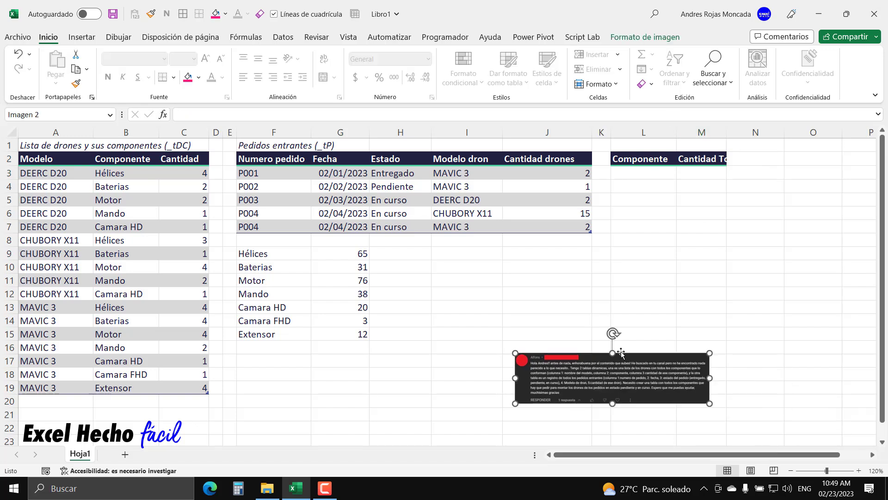
pyautogui.click(701, 133)
pyautogui.doubleClick(726, 133)
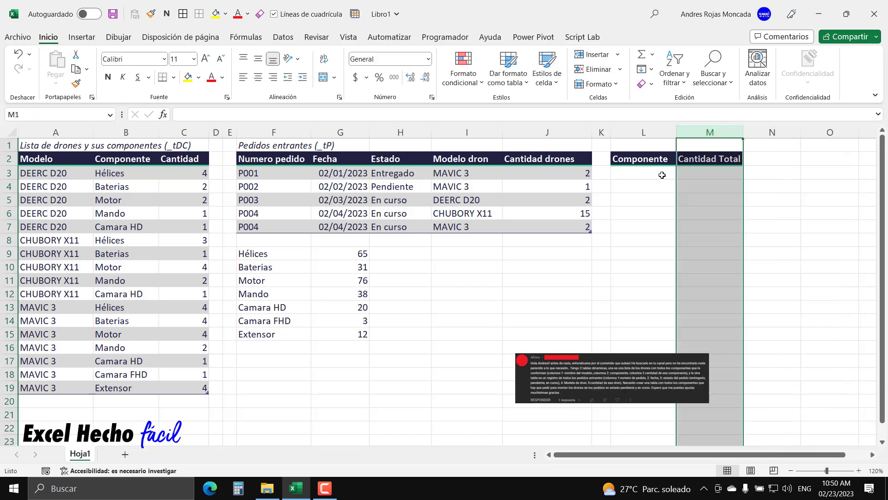
pyautogui.click(664, 175)
# Step: Return the comment image to its place around M19 and move the LET formula from F9 to L3 under the new headers
pyautogui.click(616, 375)
pyautogui.moveTo(615, 375); pyautogui.dragTo(779, 414)
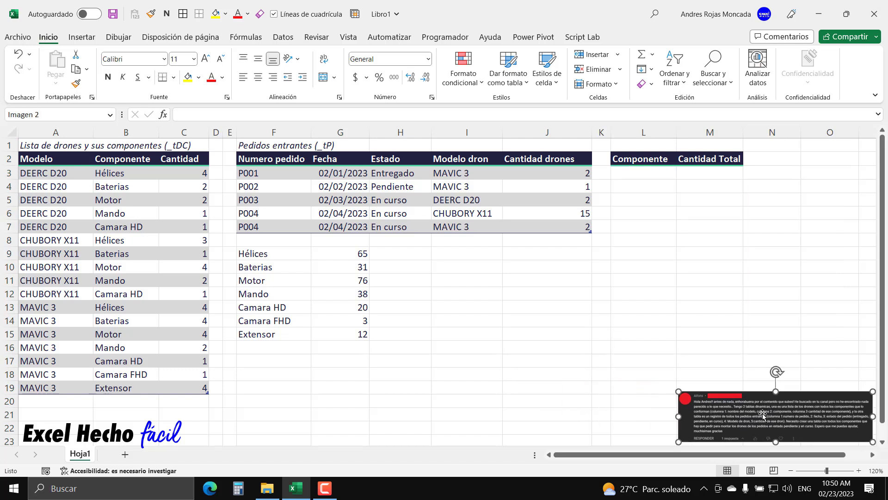
pyautogui.click(283, 257)
pyautogui.moveTo(298, 247); pyautogui.dragTo(650, 180)
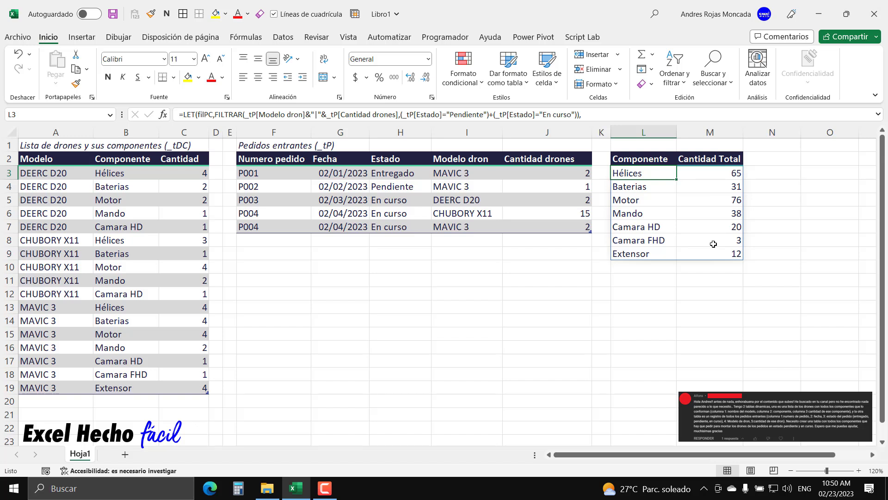
# Step: Add a component row at the end of _tDC with Modelo MAVIC 3, Componente Camara 4K and Cantidad 1
pyautogui.click(45, 400)
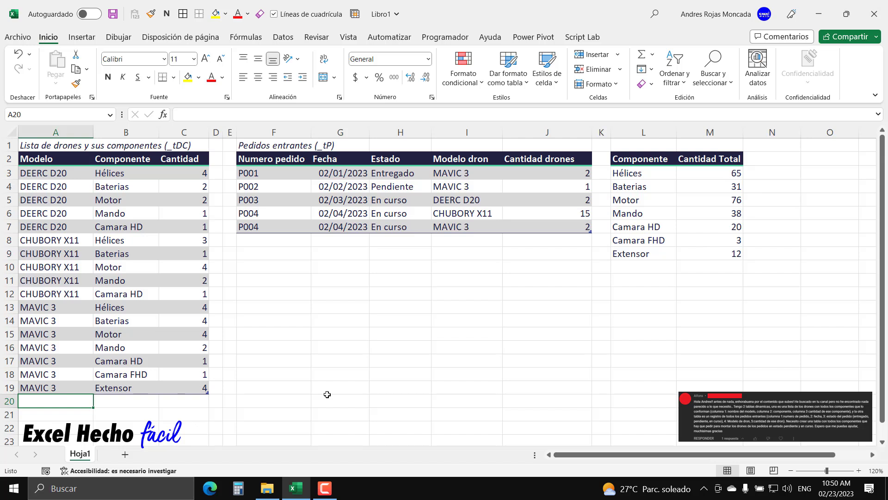
pyautogui.write('MAVIC 3')
pyautogui.press('Tab')
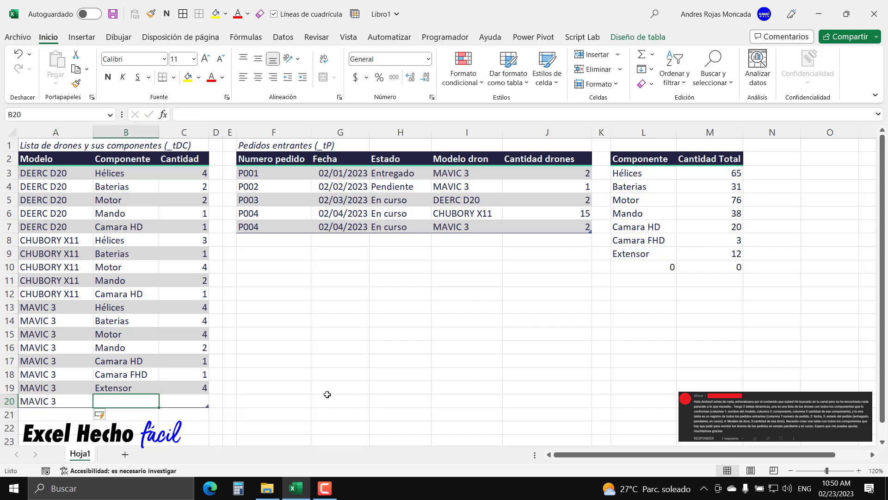
pyautogui.write('Cam')
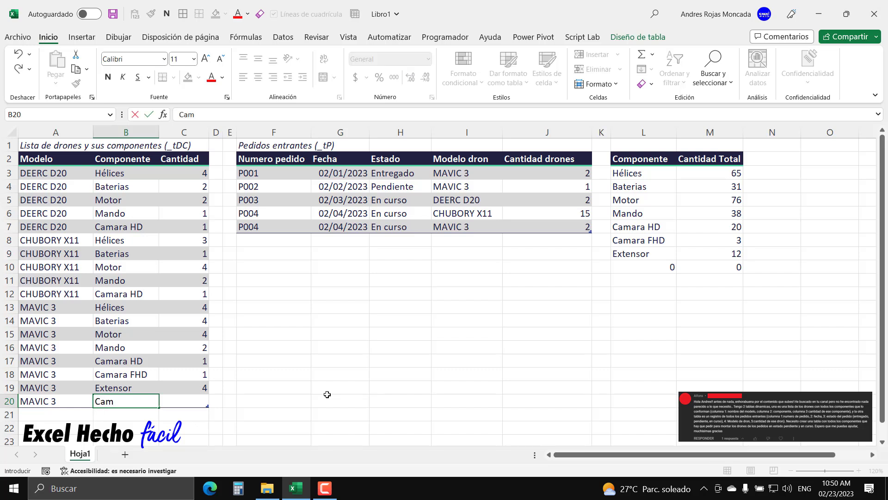
pyautogui.write('ara 4K')
pyautogui.press('Tab')
pyautogui.write('1')
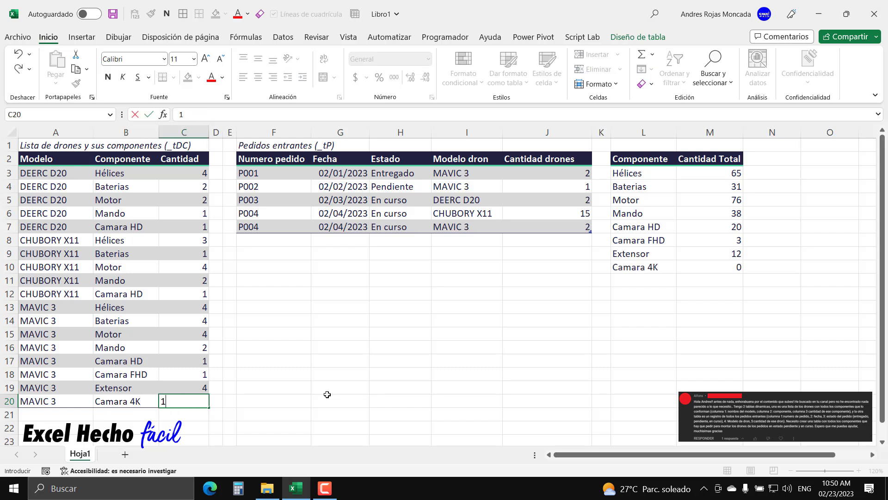
pyautogui.press('Tab')
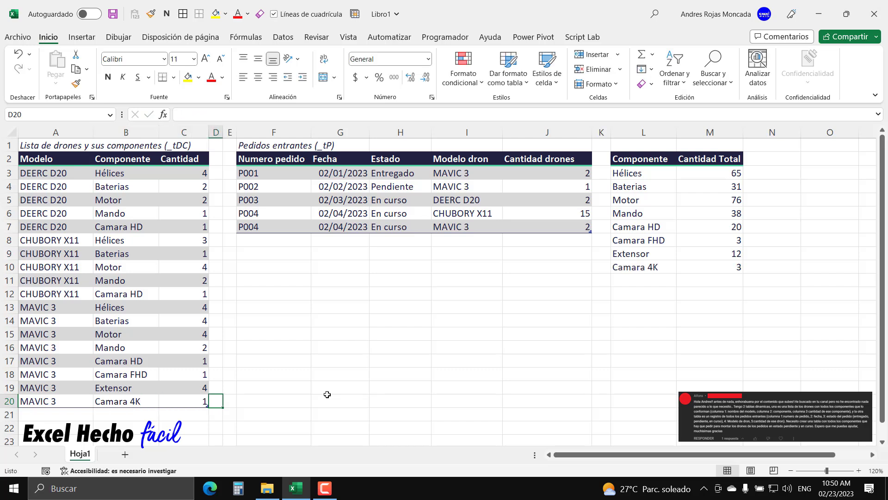
# Step: Check the Camara 4K total against the quantities of the pending and in-progress MAVIC 3 orders
pyautogui.click(715, 264)
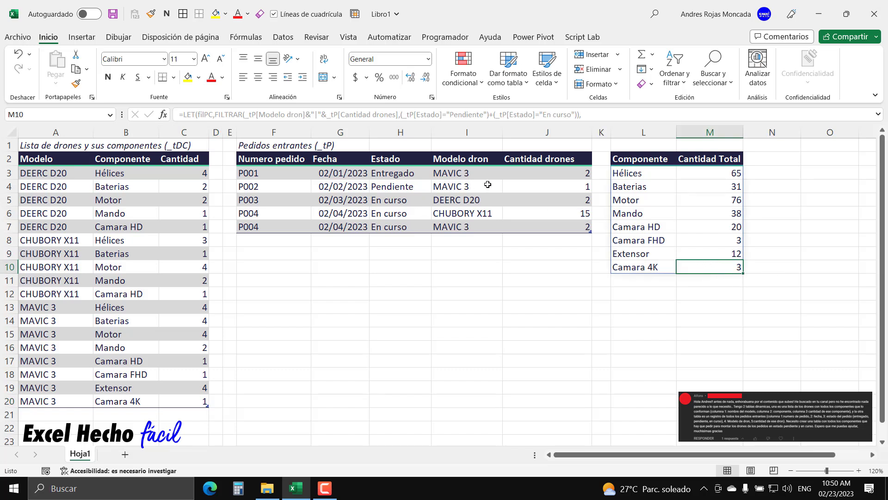
pyautogui.click(538, 185)
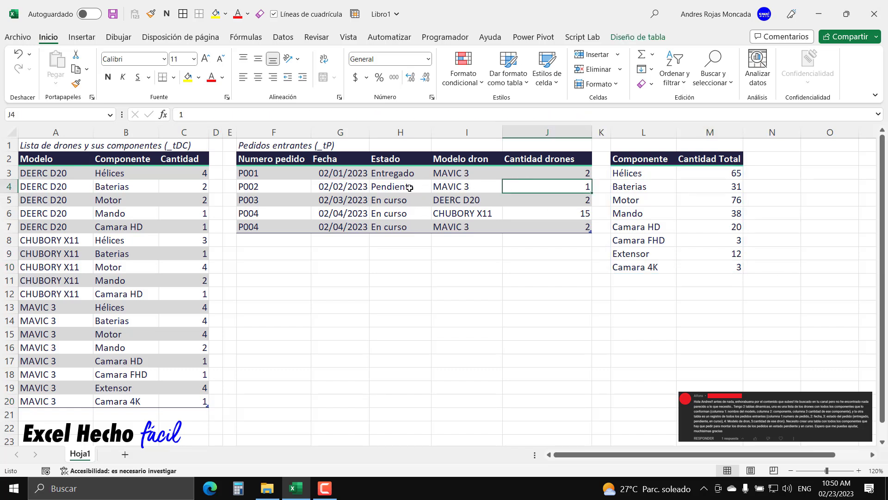
pyautogui.click(567, 227)
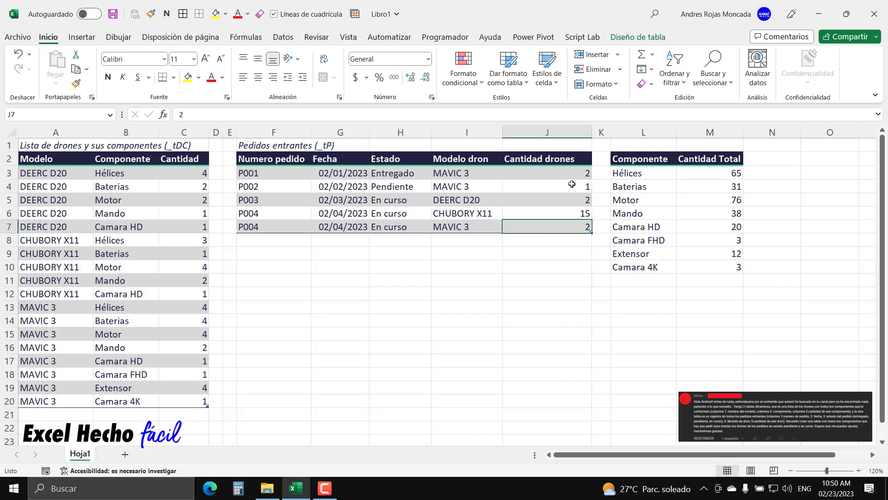
pyautogui.click(725, 268)
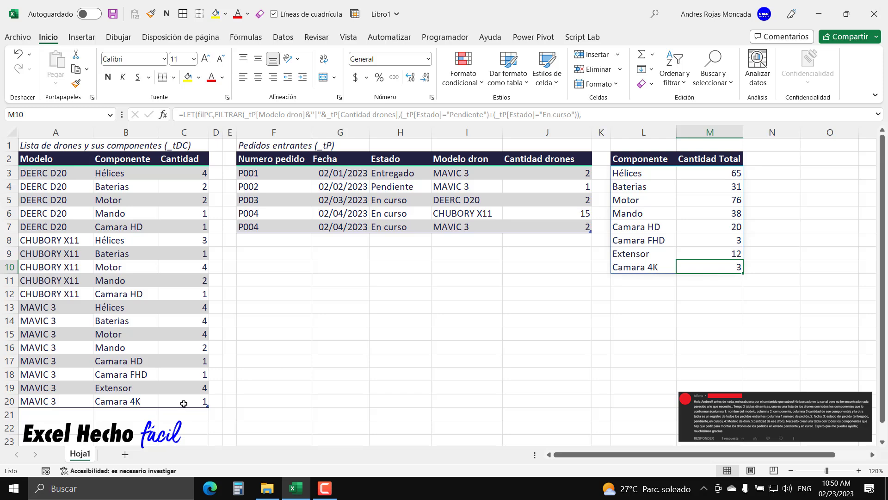
# Step: Copy the complete LET formula text from L3 and enter it in F10 below the orders table
pyautogui.click(632, 174)
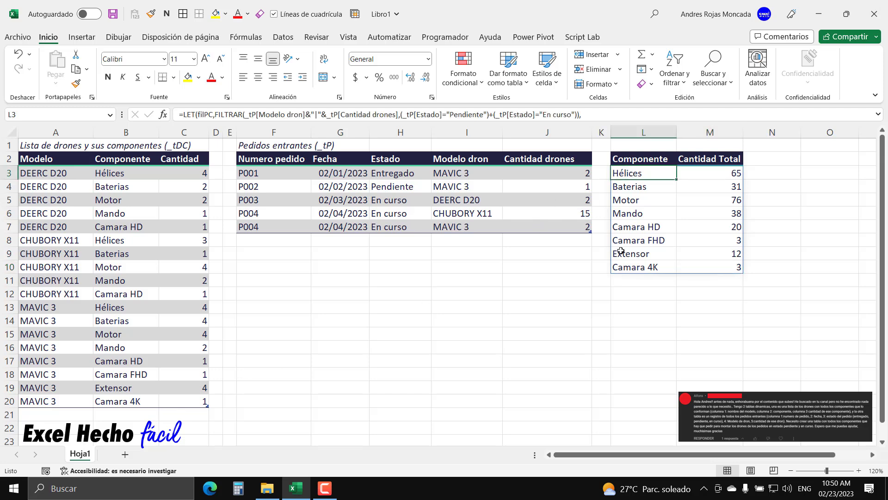
pyautogui.press('F2')
pyautogui.moveTo(724, 318); pyautogui.dragTo(596, 222)
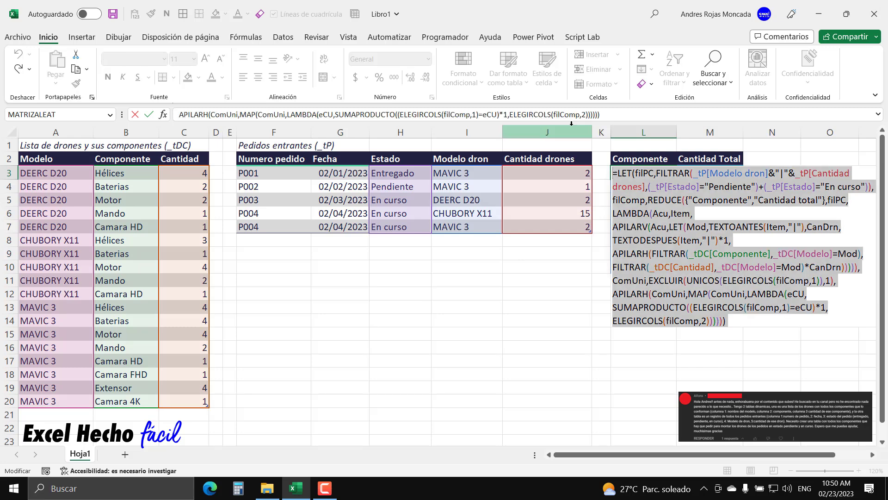
pyautogui.hotkey('ctrl', 'c')
pyautogui.press('Escape')
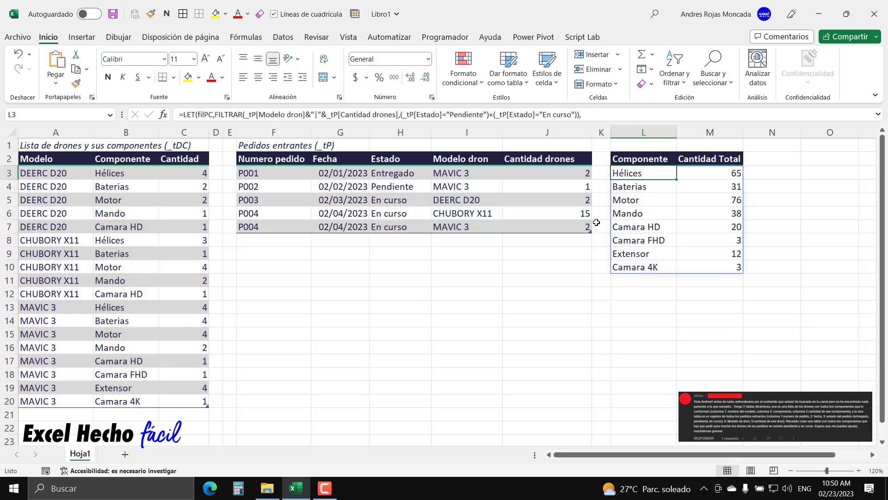
pyautogui.click(259, 280)
pyautogui.click(263, 270)
pyautogui.press('F2')
pyautogui.hotkey('ctrl', 'v')
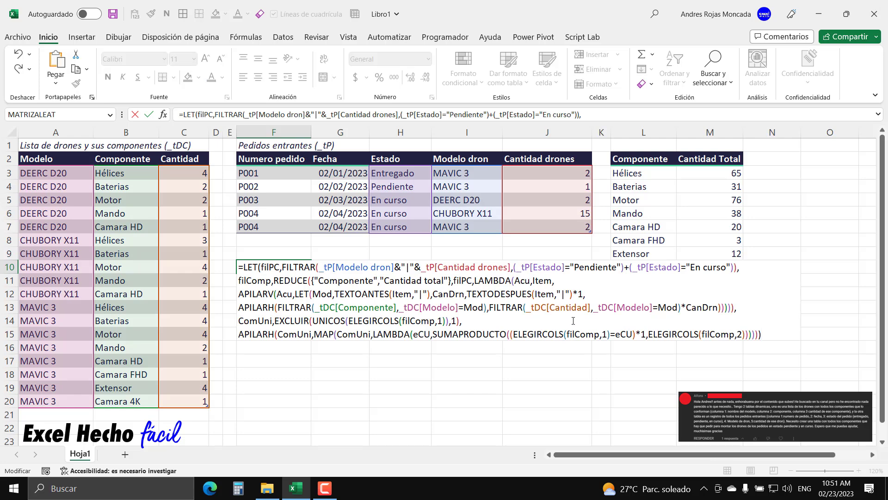
pyautogui.press('Return')
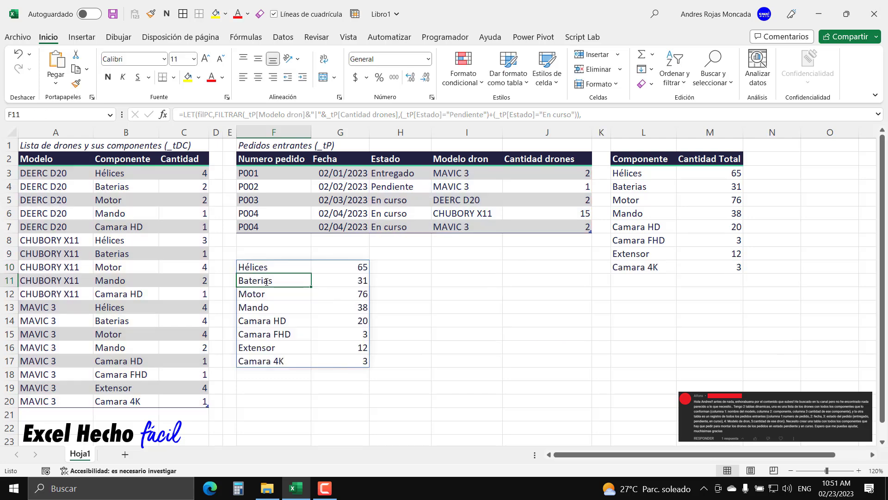
# Step: Enlarge the comment image to span from column H, row 14 to about column P, and open the F10 formula for editing
pyautogui.click(706, 411)
pyautogui.moveTo(675, 388); pyautogui.dragTo(377, 315)
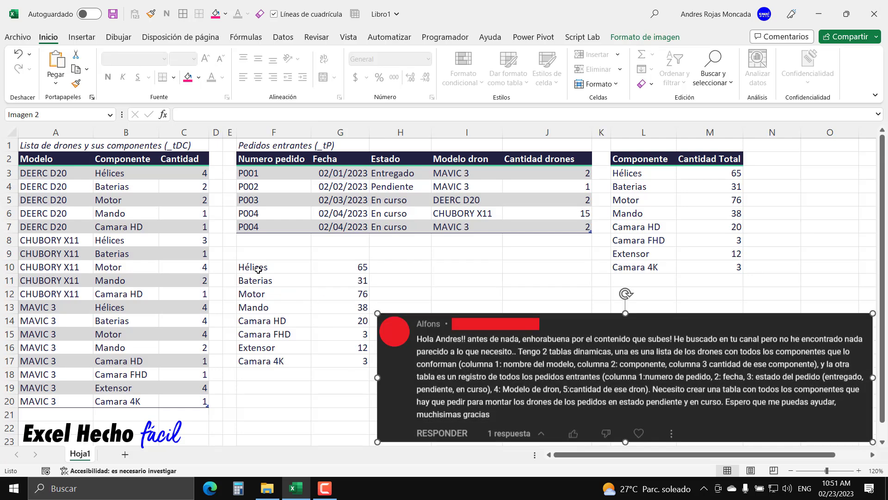
pyautogui.click(259, 271)
pyautogui.press('F2')
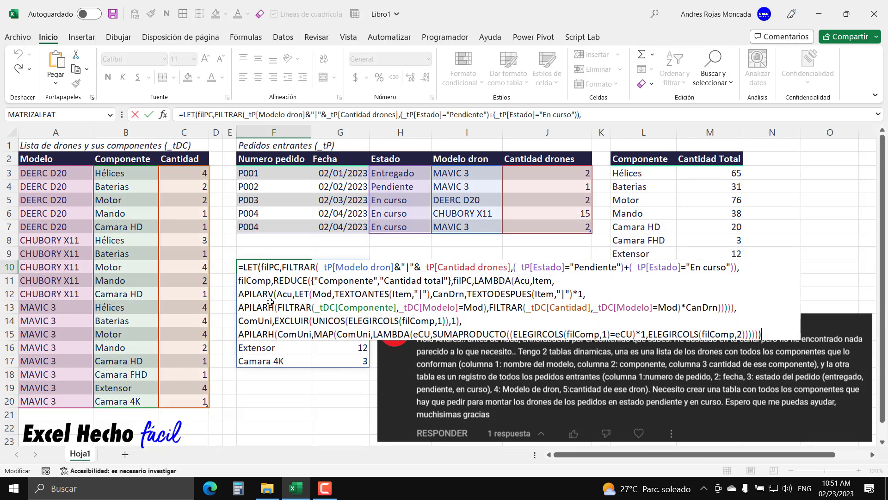